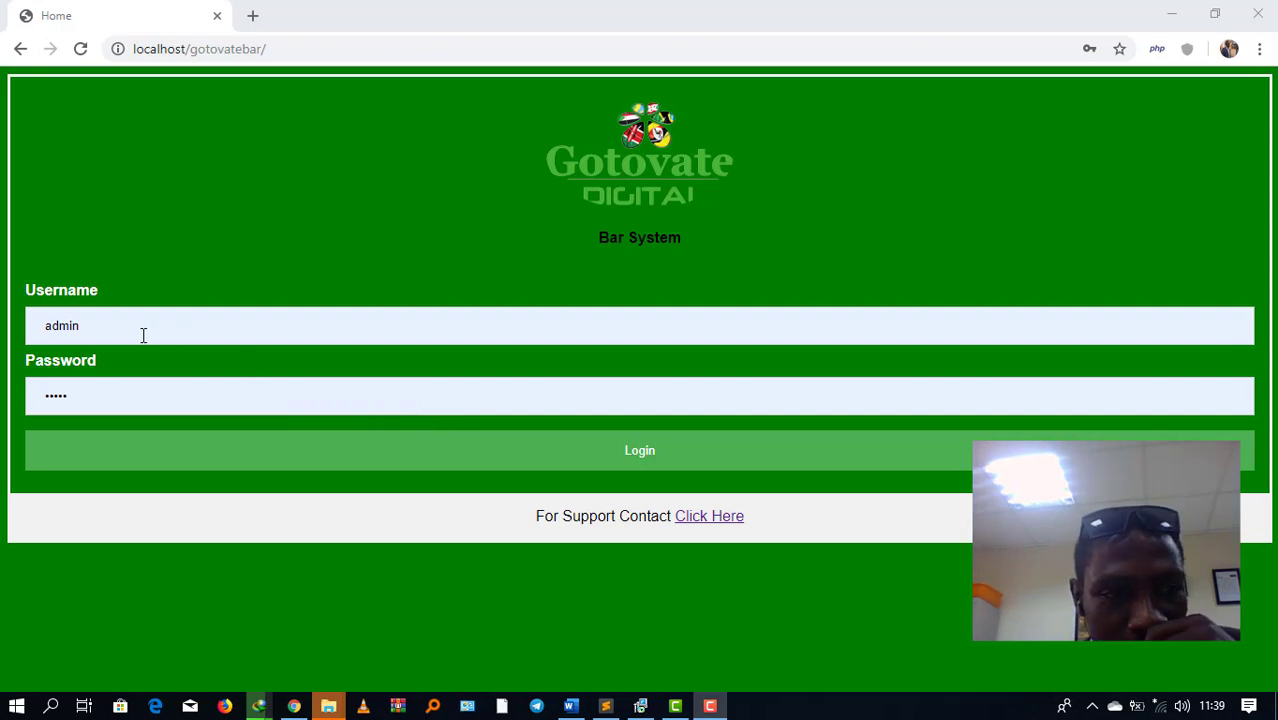
Step: Log in as 'admin' using the browser's saved password
{"action": "left_click_drag", "start_coordinate": [142, 330], "coordinate": [3, 325]}
{"action": "key", "text": "BackSpace"}
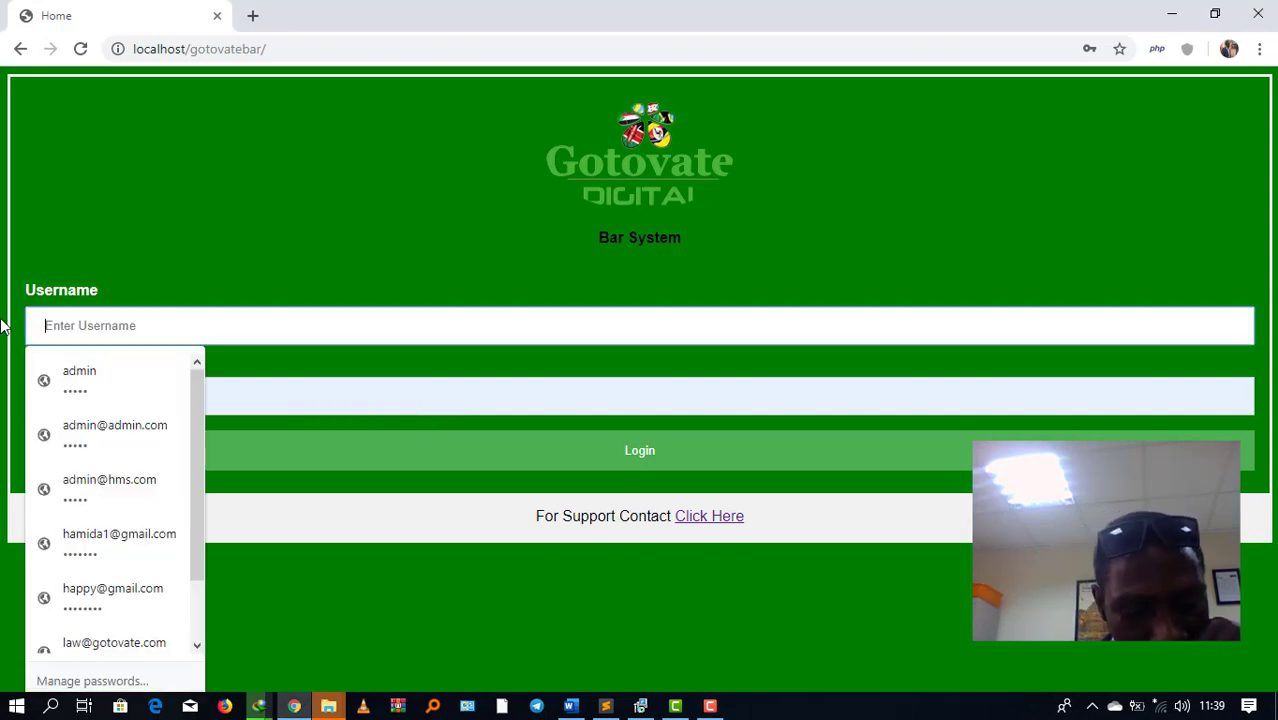
{"action": "type", "text": "admin"}
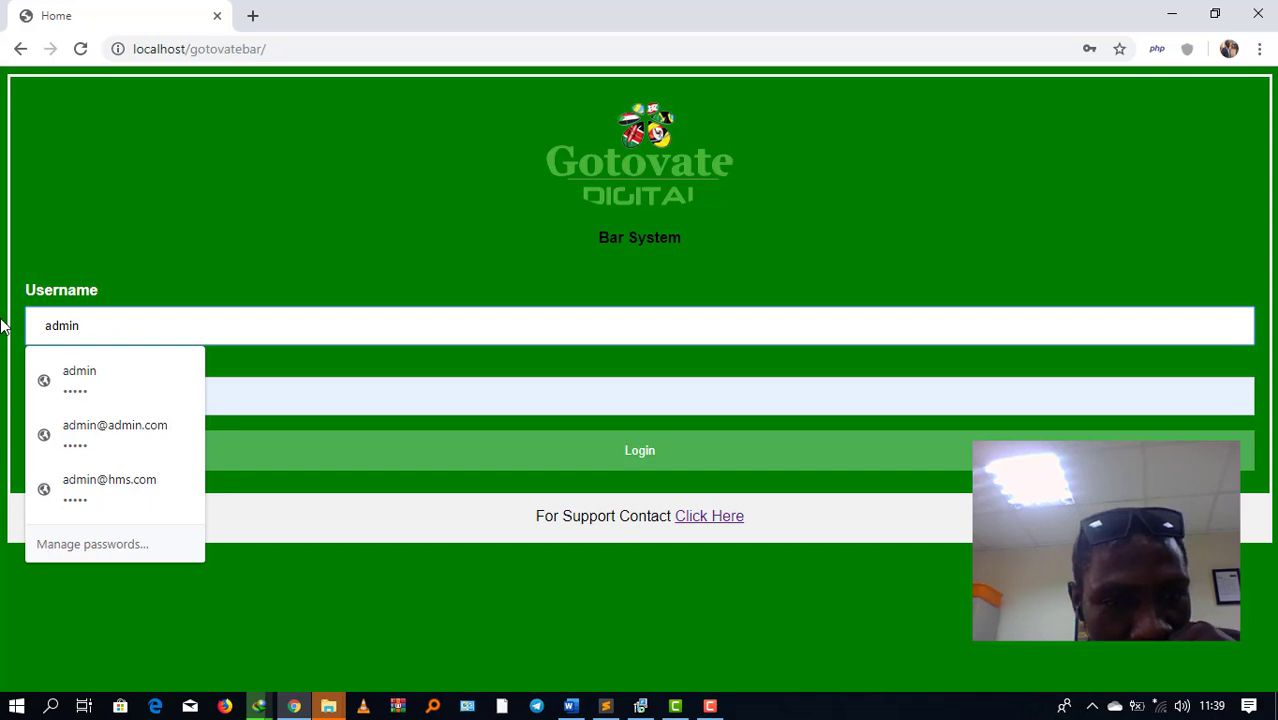
{"action": "left_click", "coordinate": [153, 233]}
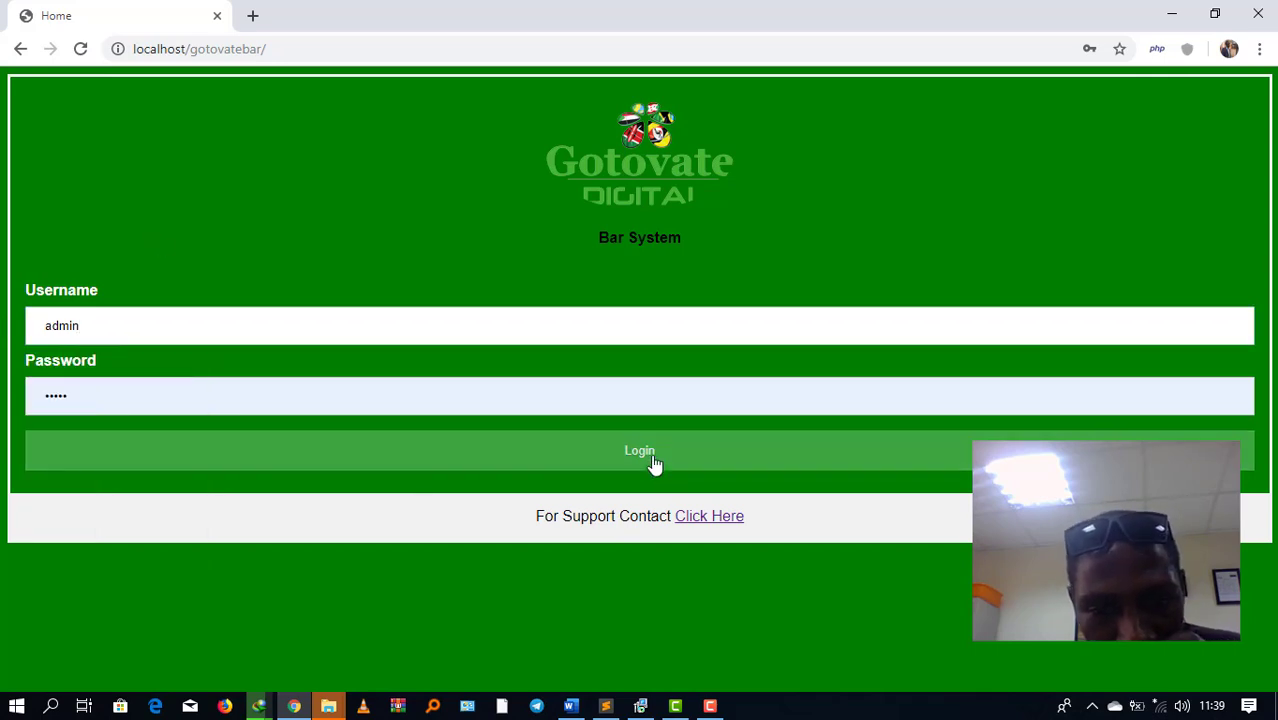
{"action": "left_click", "coordinate": [653, 460]}
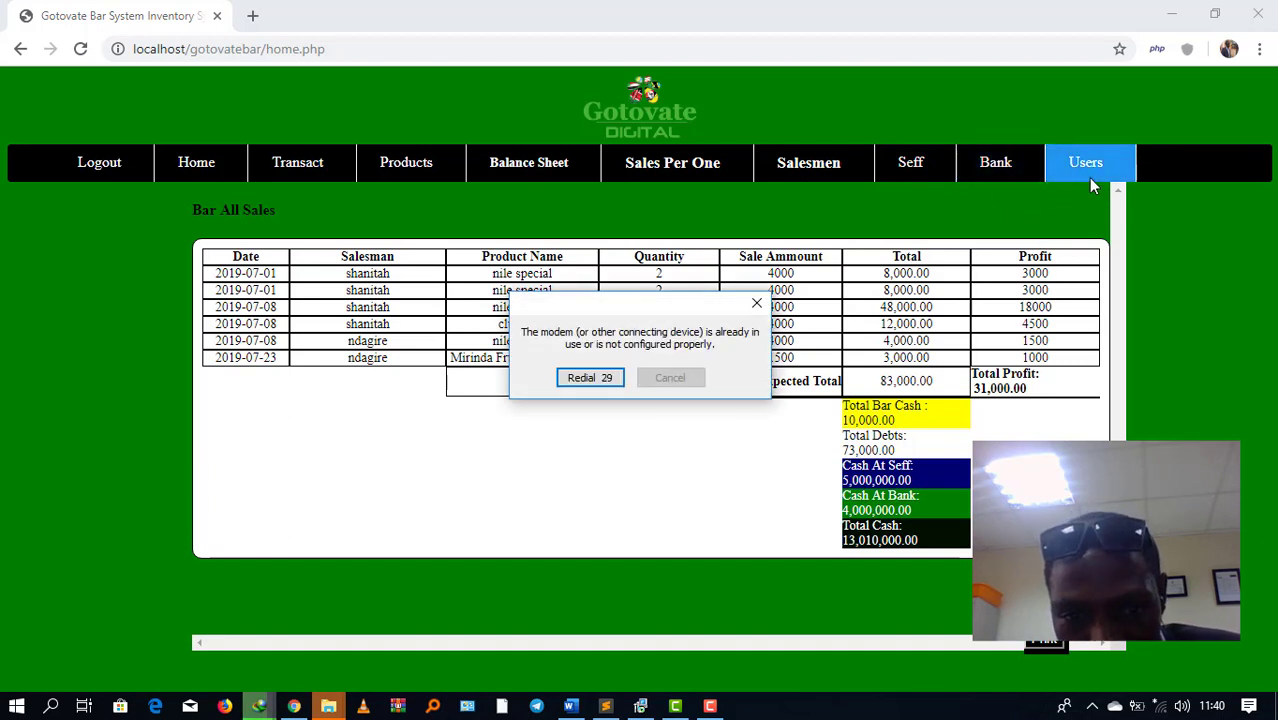
Step: Close the modem connection error dialog to reveal the Bar All Sales summary
{"action": "left_click", "coordinate": [586, 380]}
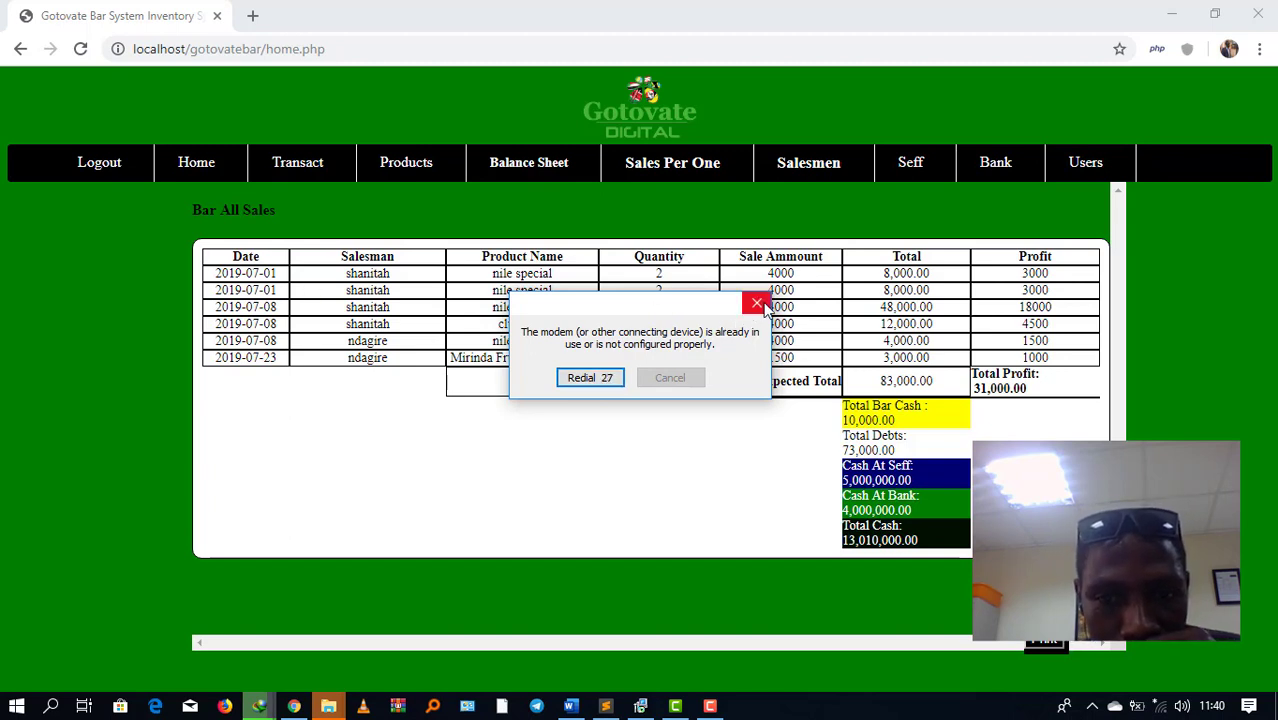
{"action": "left_click", "coordinate": [757, 303]}
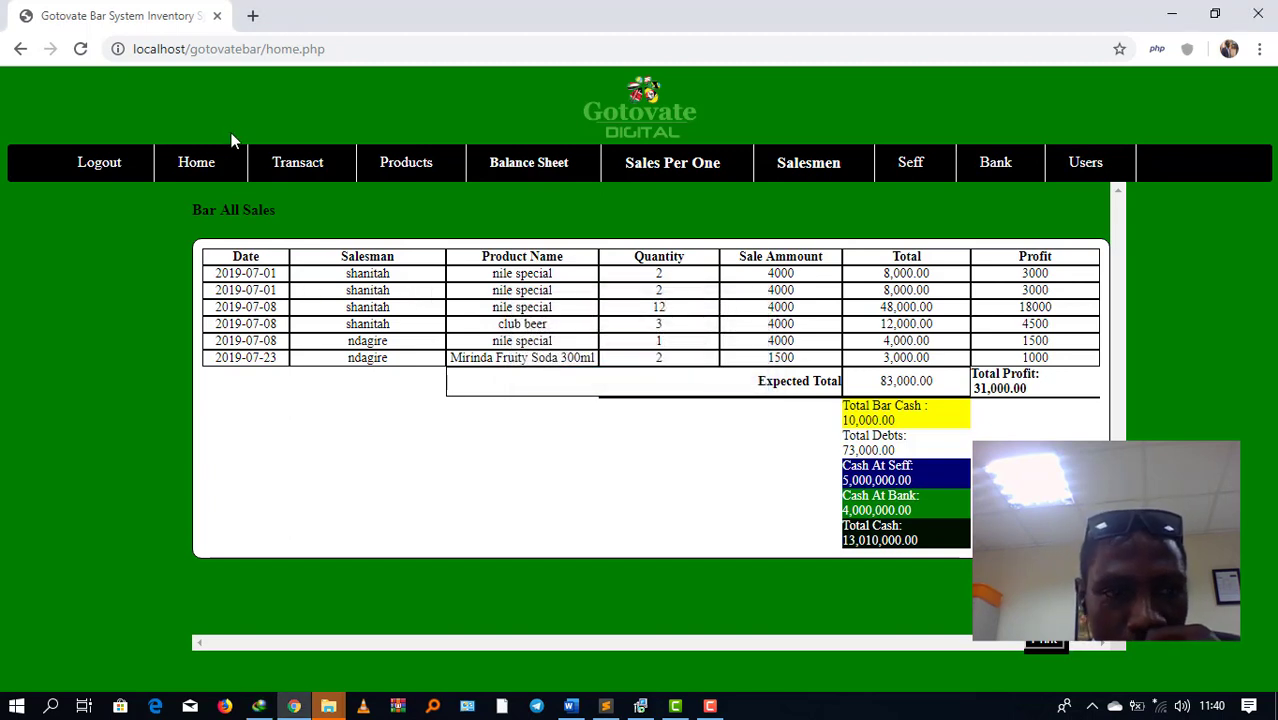
Step: Go to the Bar Products page and start adding a new product
{"action": "mouse_move", "coordinate": [350, 161]}
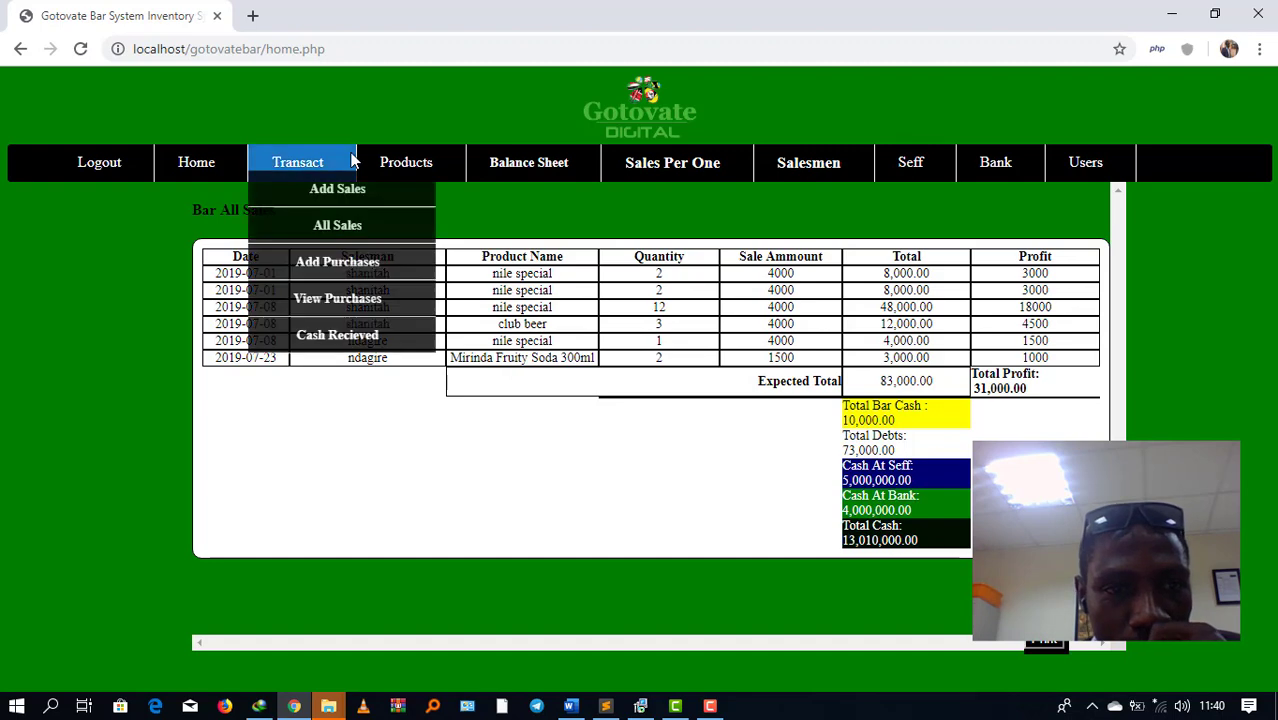
{"action": "left_click", "coordinate": [406, 166]}
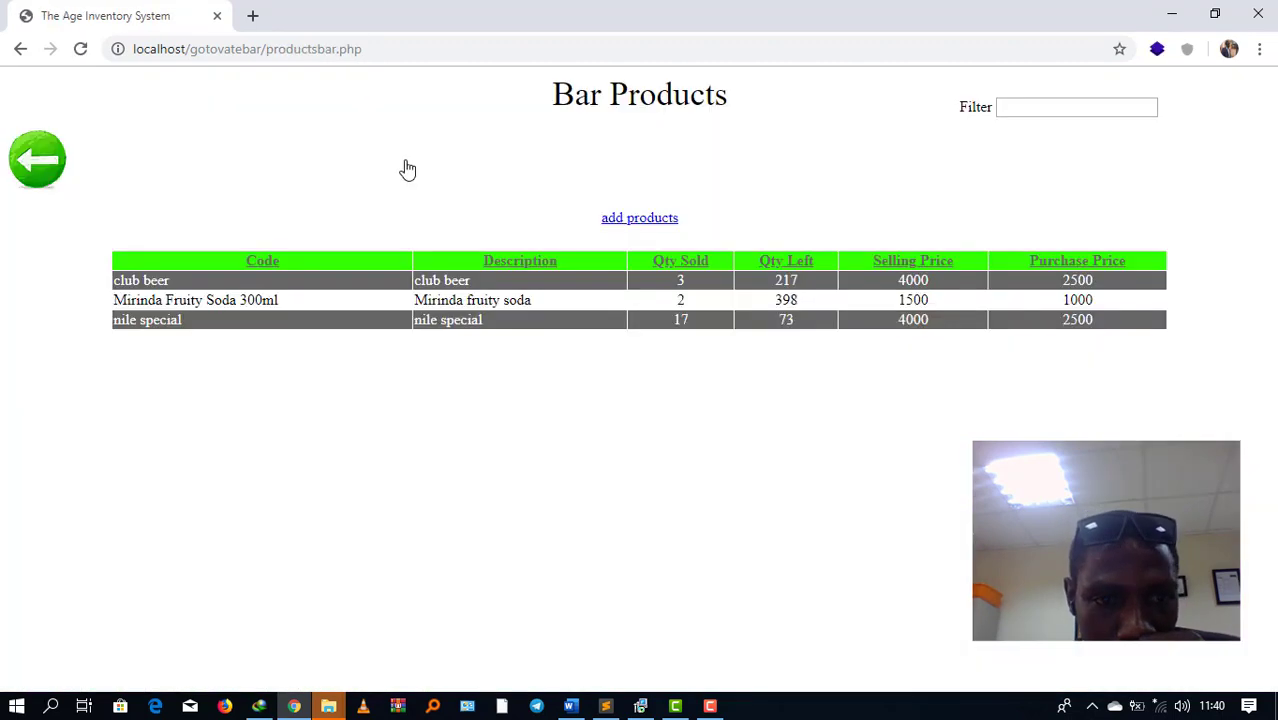
{"action": "left_click", "coordinate": [630, 221]}
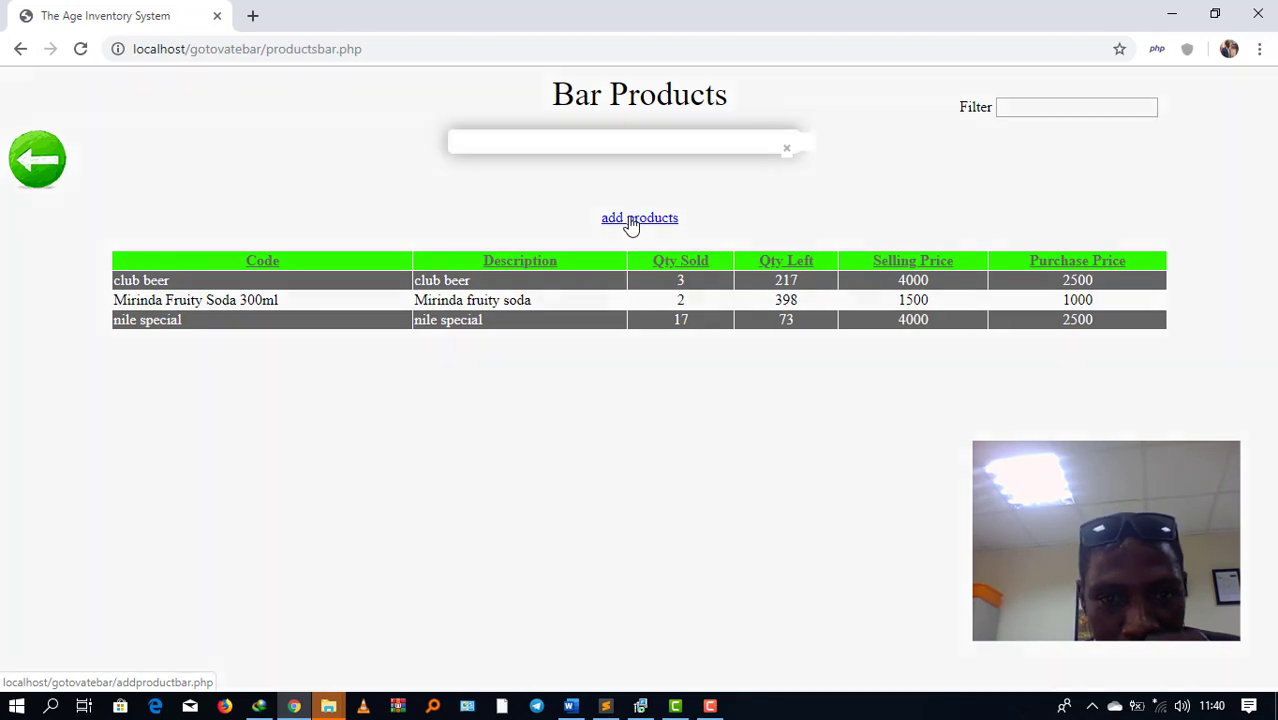
Step: Save product 'club beers' / 'club beer big': quantity 300, price 4000, purchase price 2500
{"action": "left_click", "coordinate": [586, 189]}
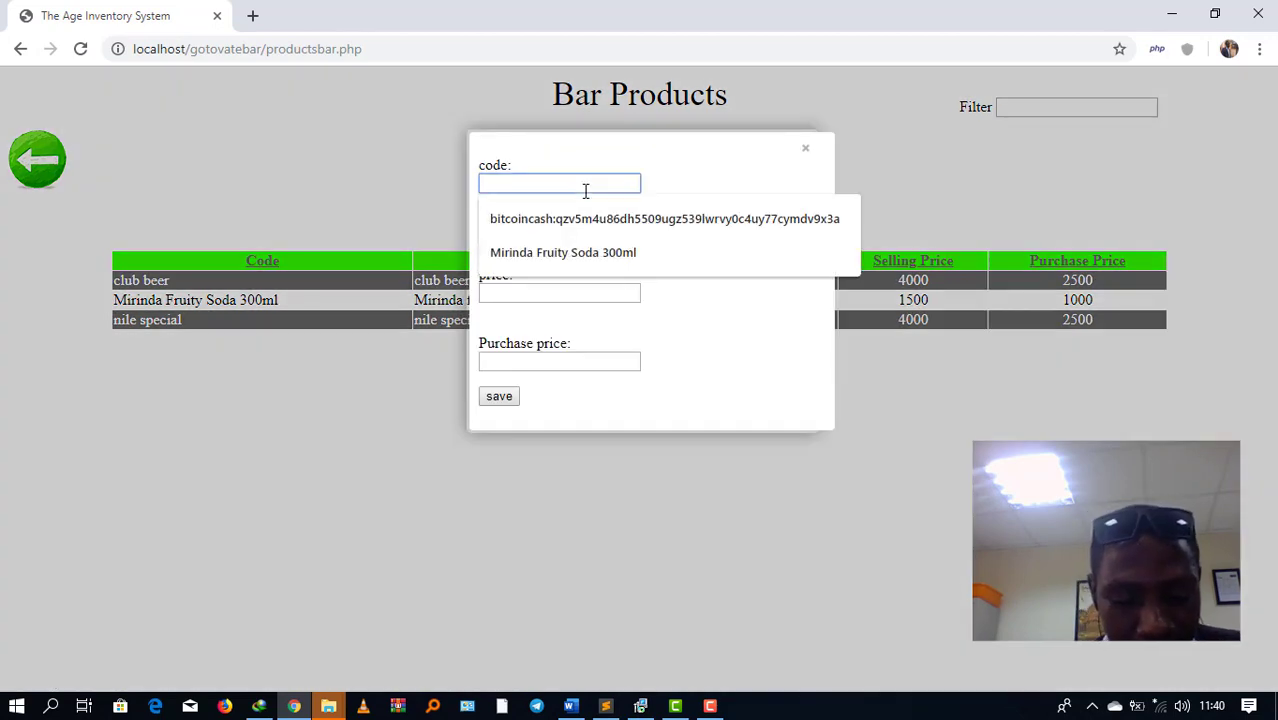
{"action": "type", "text": "club bee"}
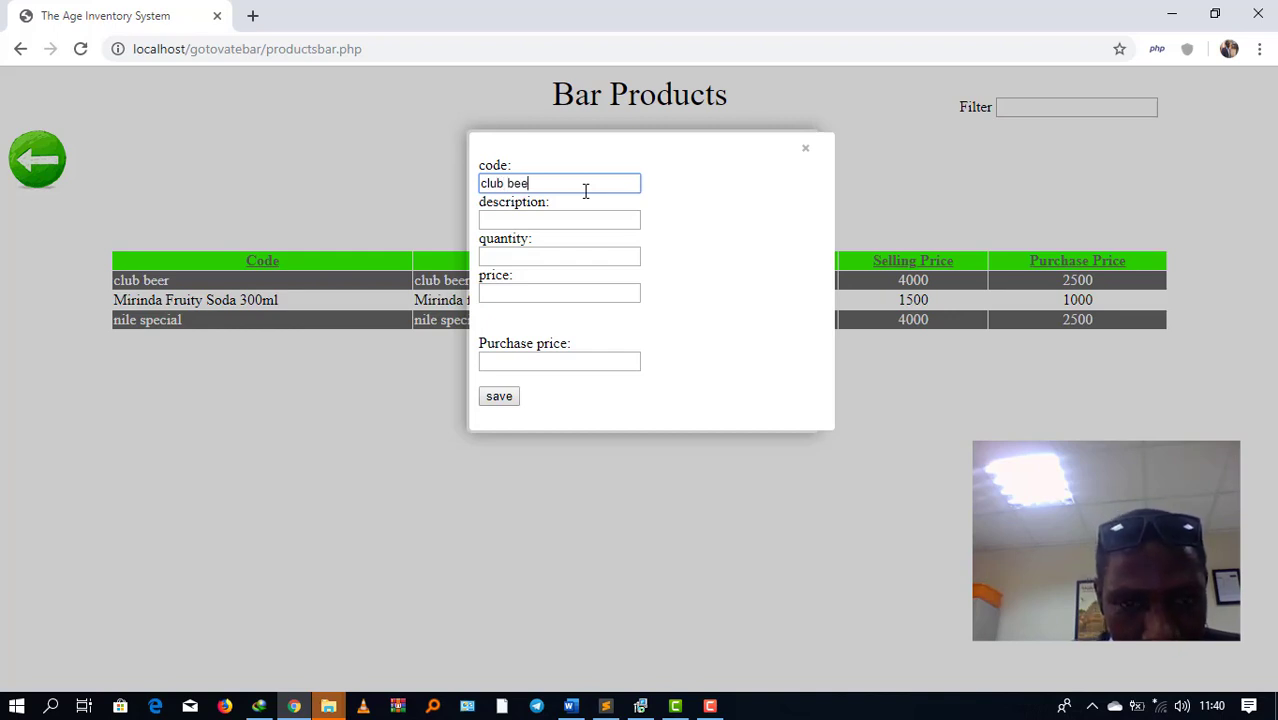
{"action": "type", "text": "rs"}
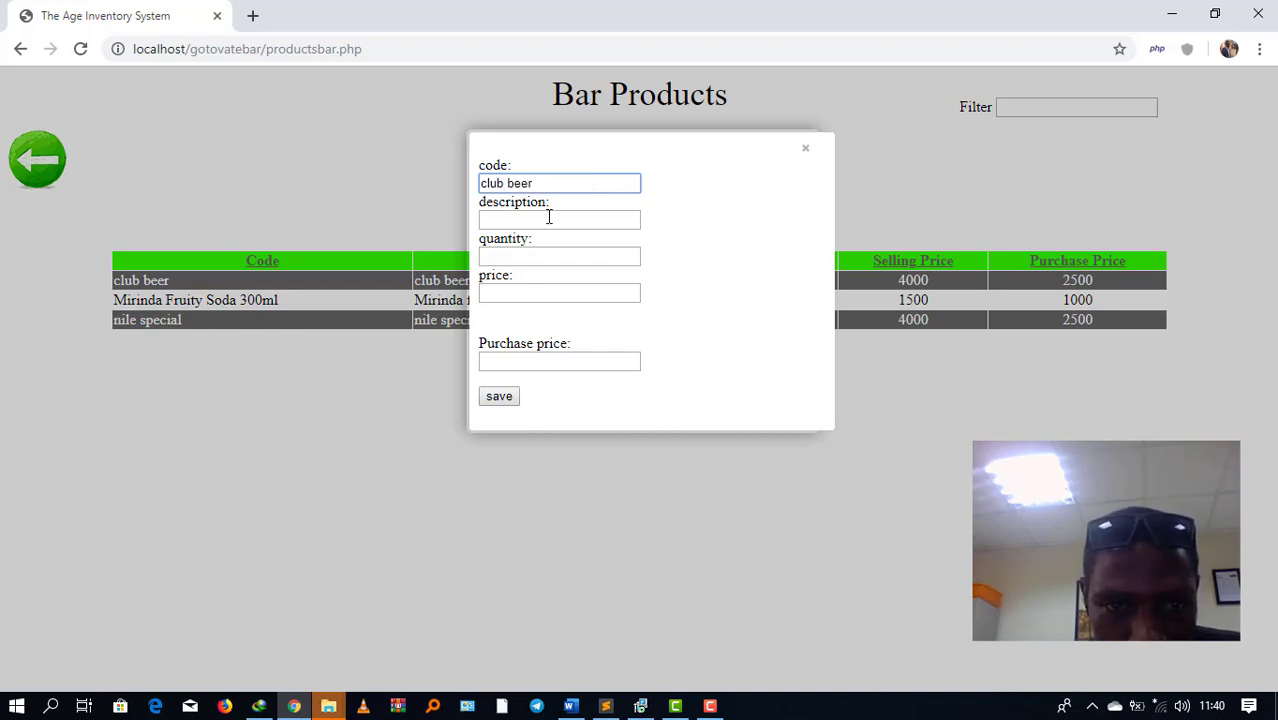
{"action": "left_click", "coordinate": [547, 217]}
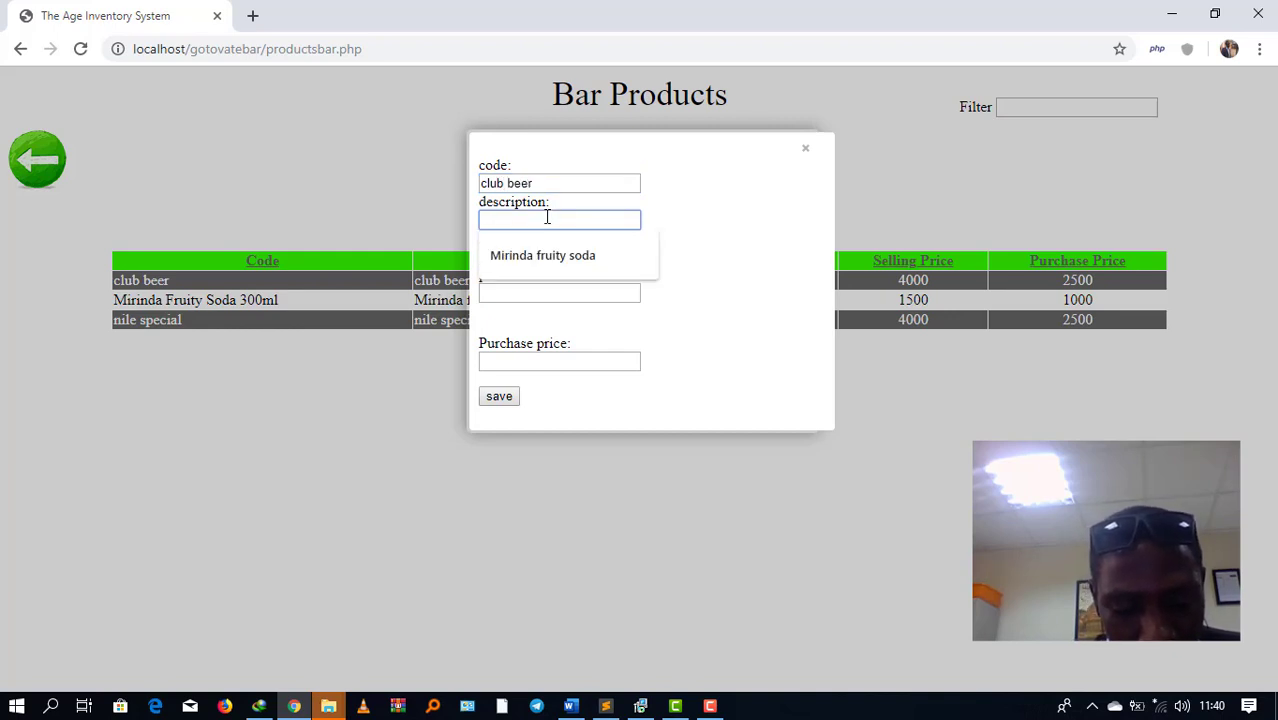
{"action": "type", "text": "club be"}
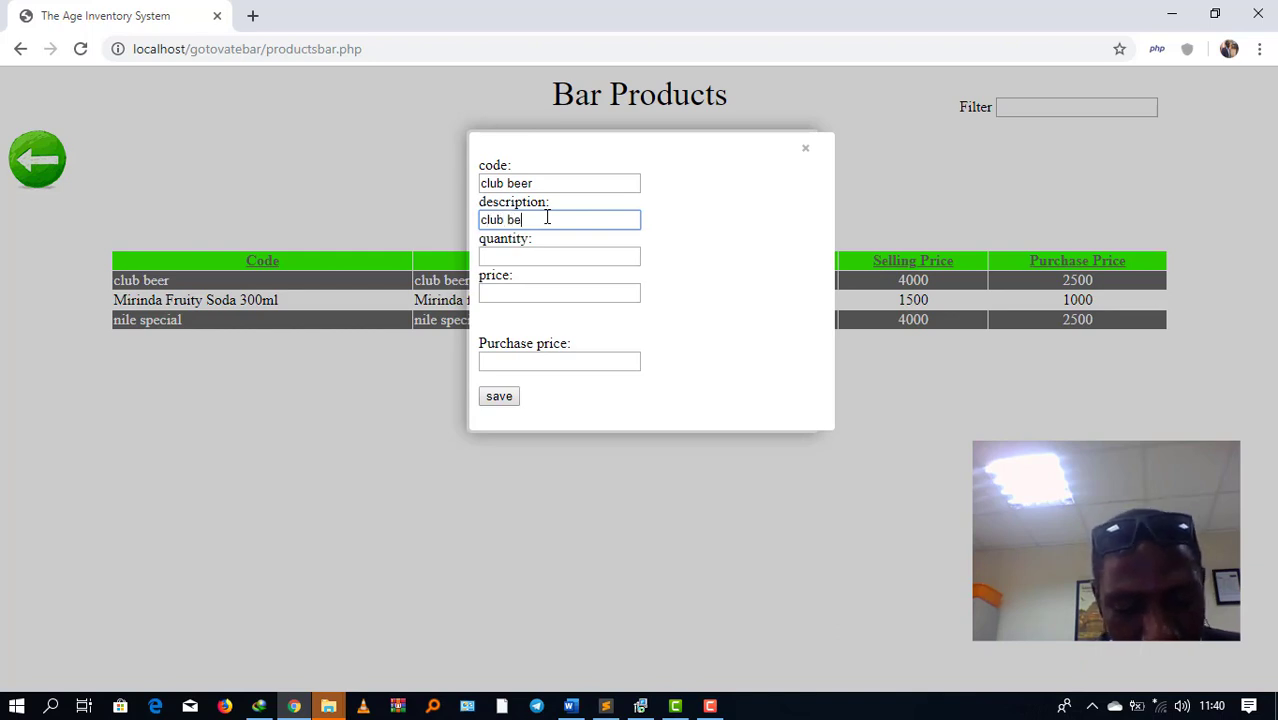
{"action": "type", "text": "er bi"}
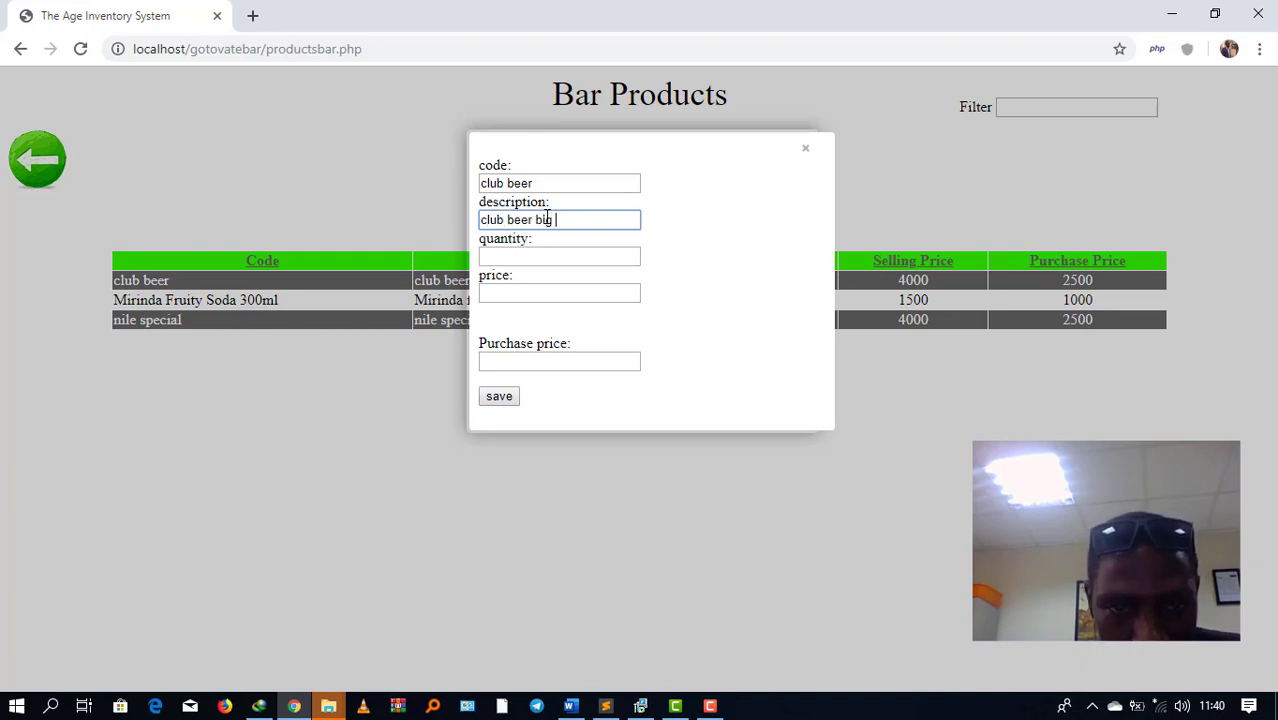
{"action": "type", "text": "g"}
{"action": "left_click", "coordinate": [508, 258]}
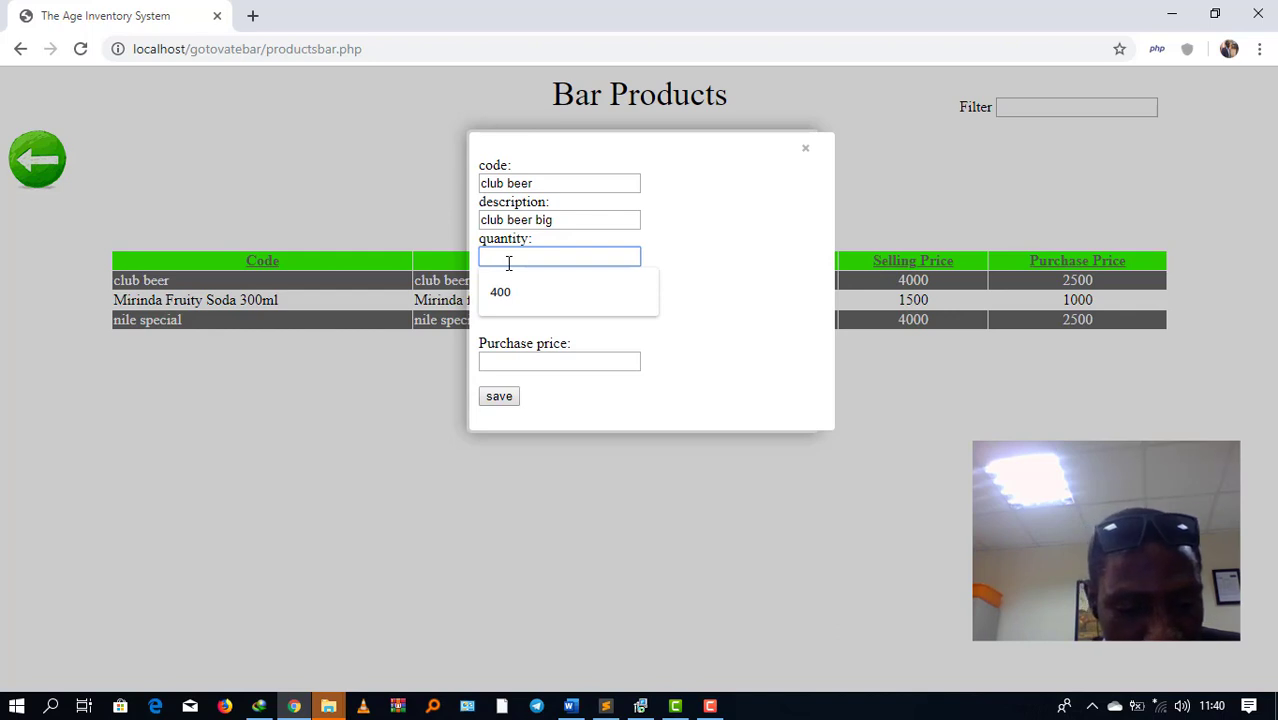
{"action": "type", "text": "300"}
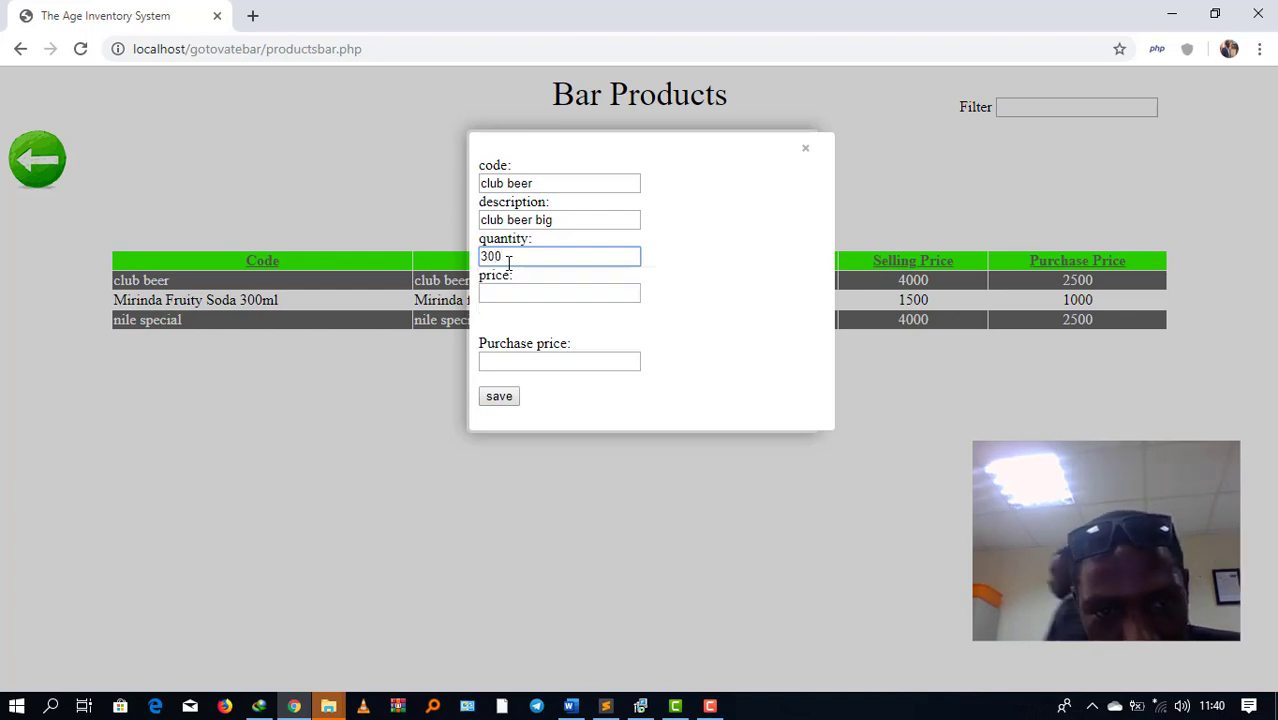
{"action": "left_click", "coordinate": [497, 291]}
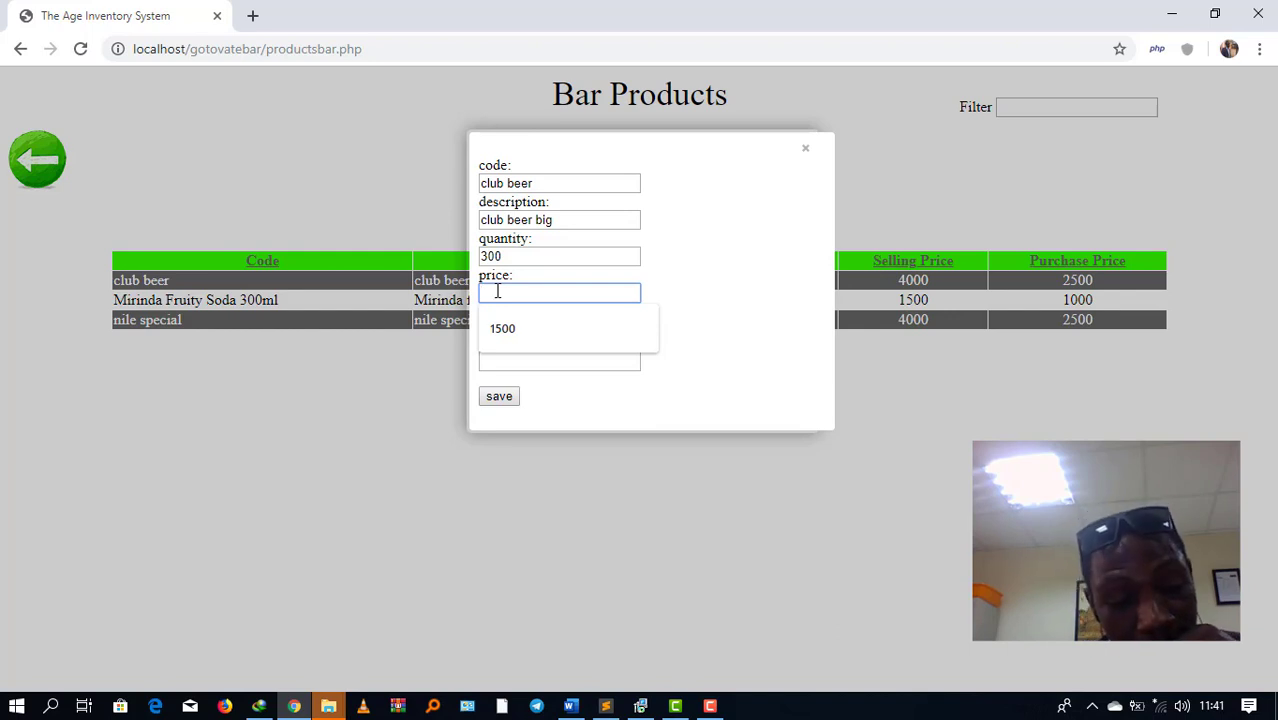
{"action": "type", "text": "4000"}
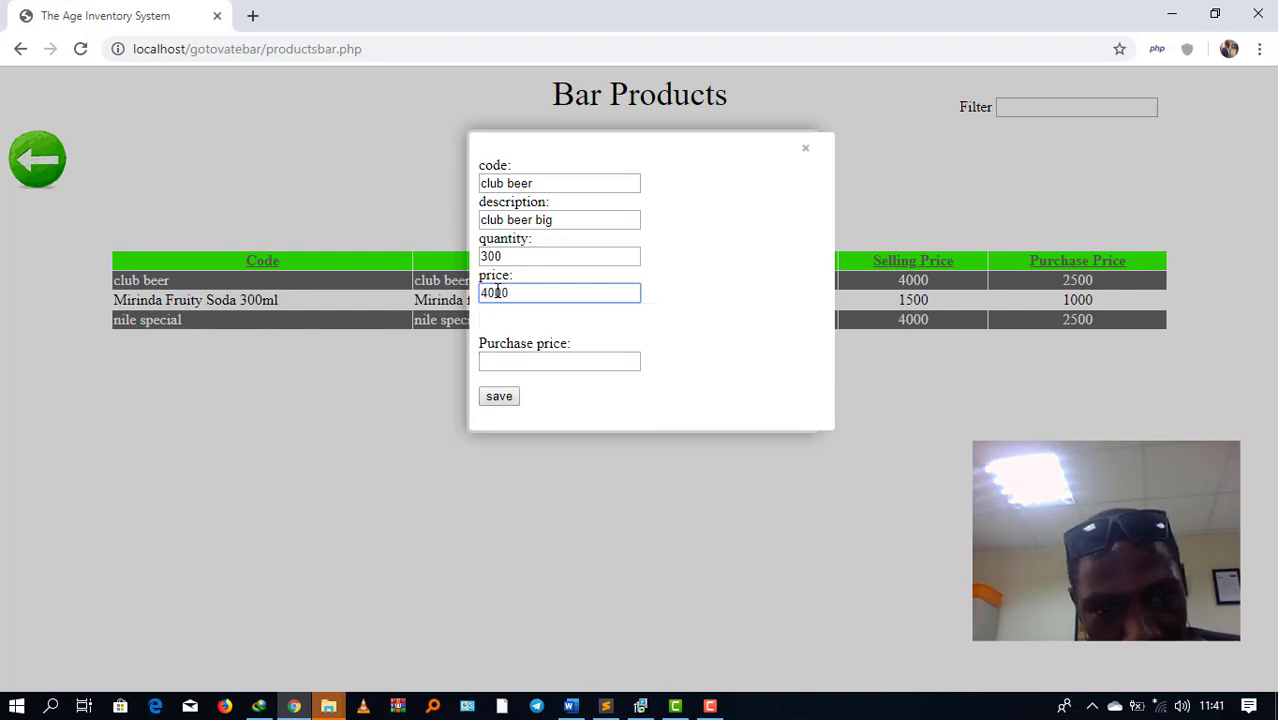
{"action": "left_click", "coordinate": [506, 361]}
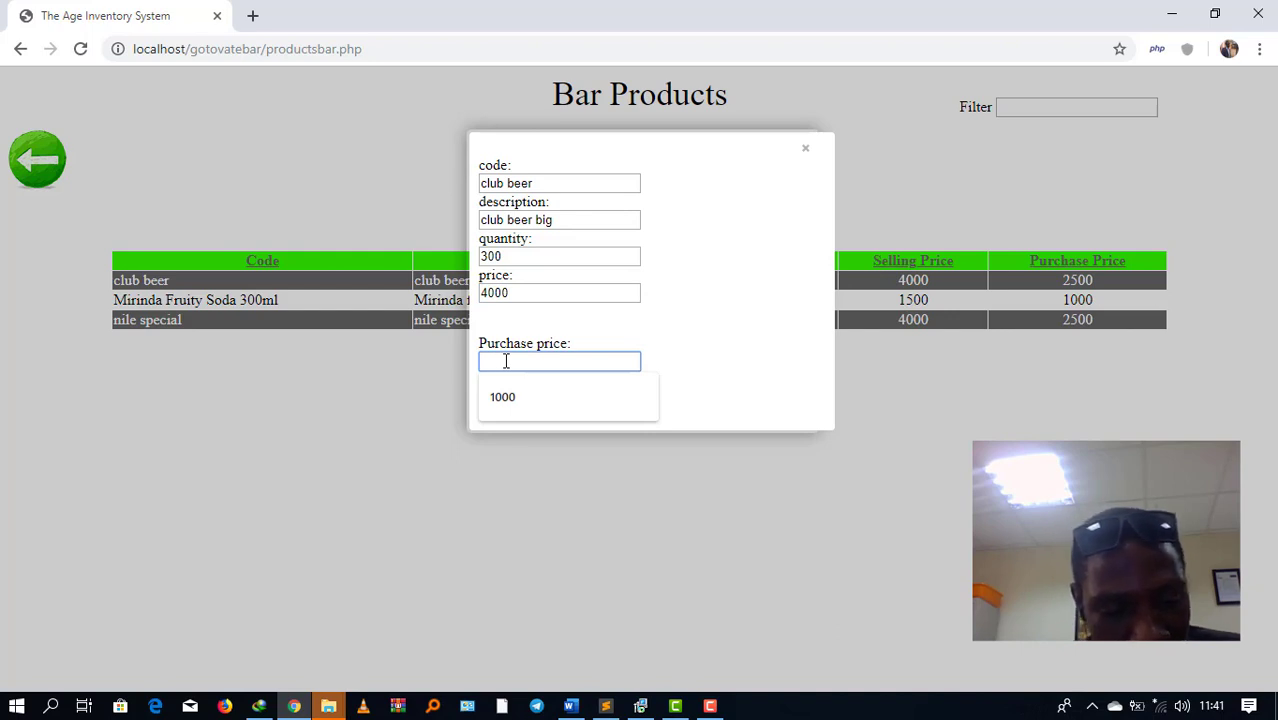
{"action": "type", "text": "2500"}
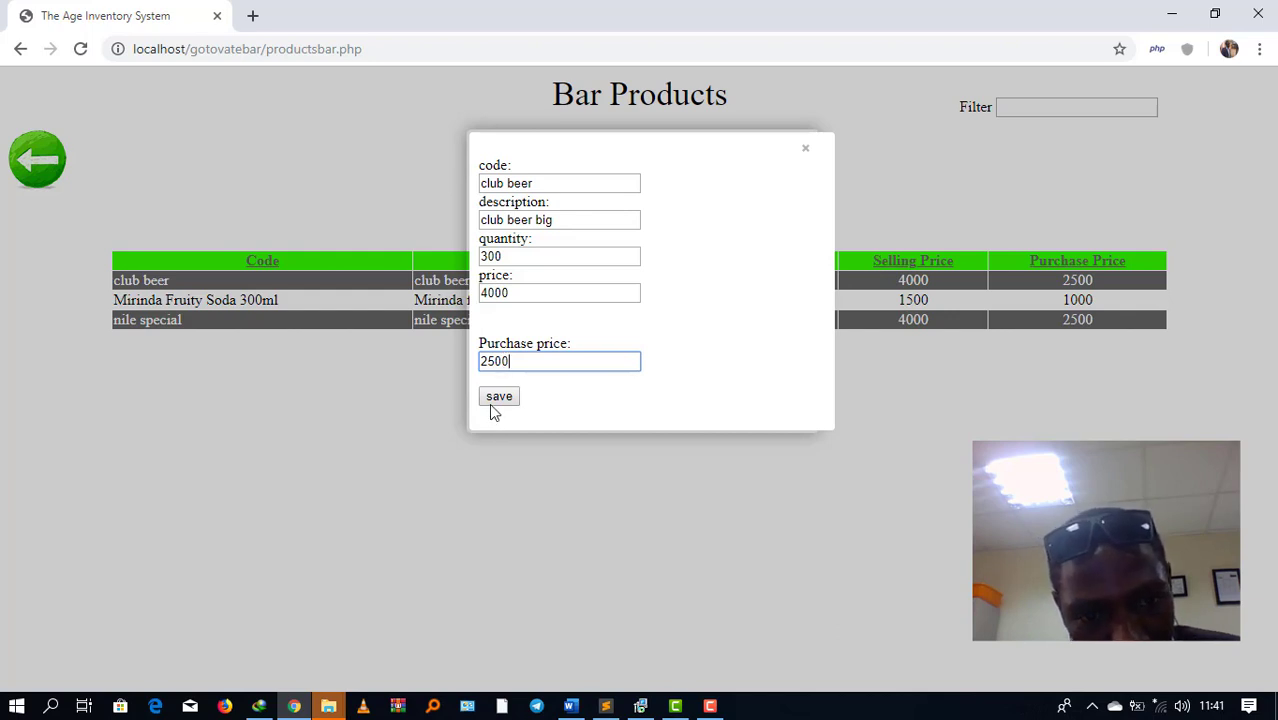
{"action": "left_click", "coordinate": [491, 403]}
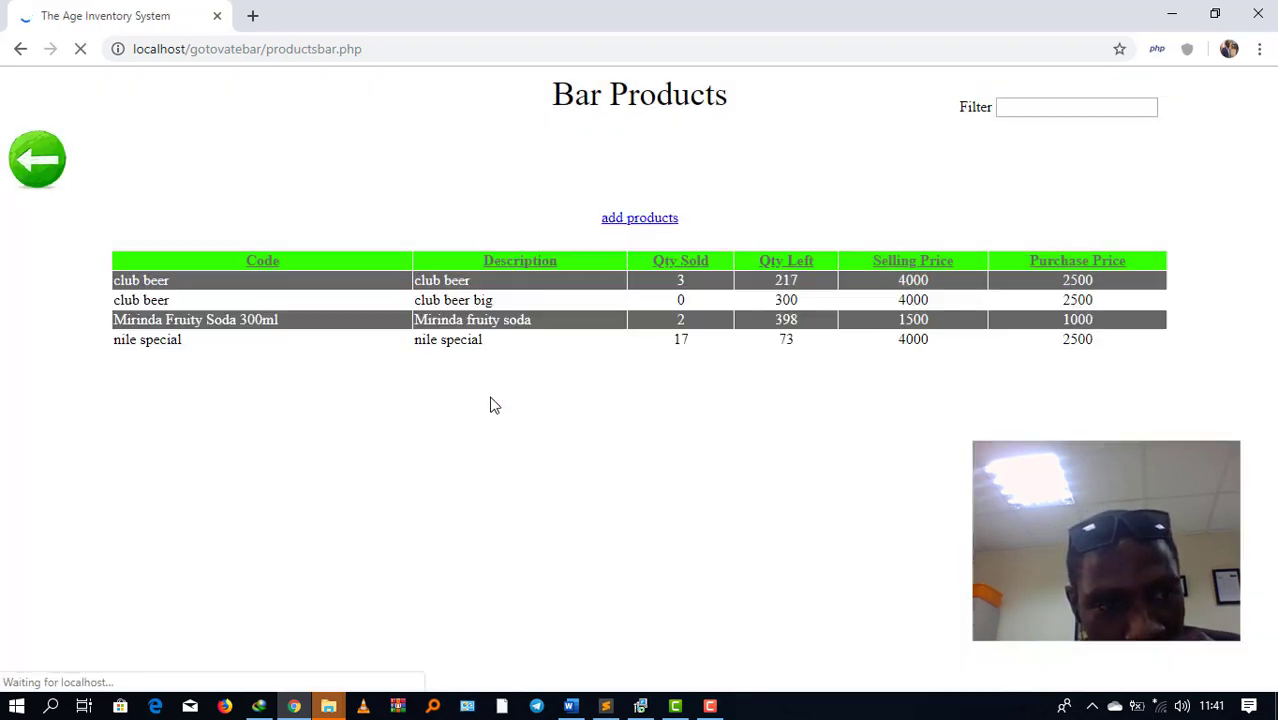
Step: Start another product with 'club beers small' as both code and description
{"action": "left_click", "coordinate": [610, 220]}
{"action": "left_click", "coordinate": [508, 185]}
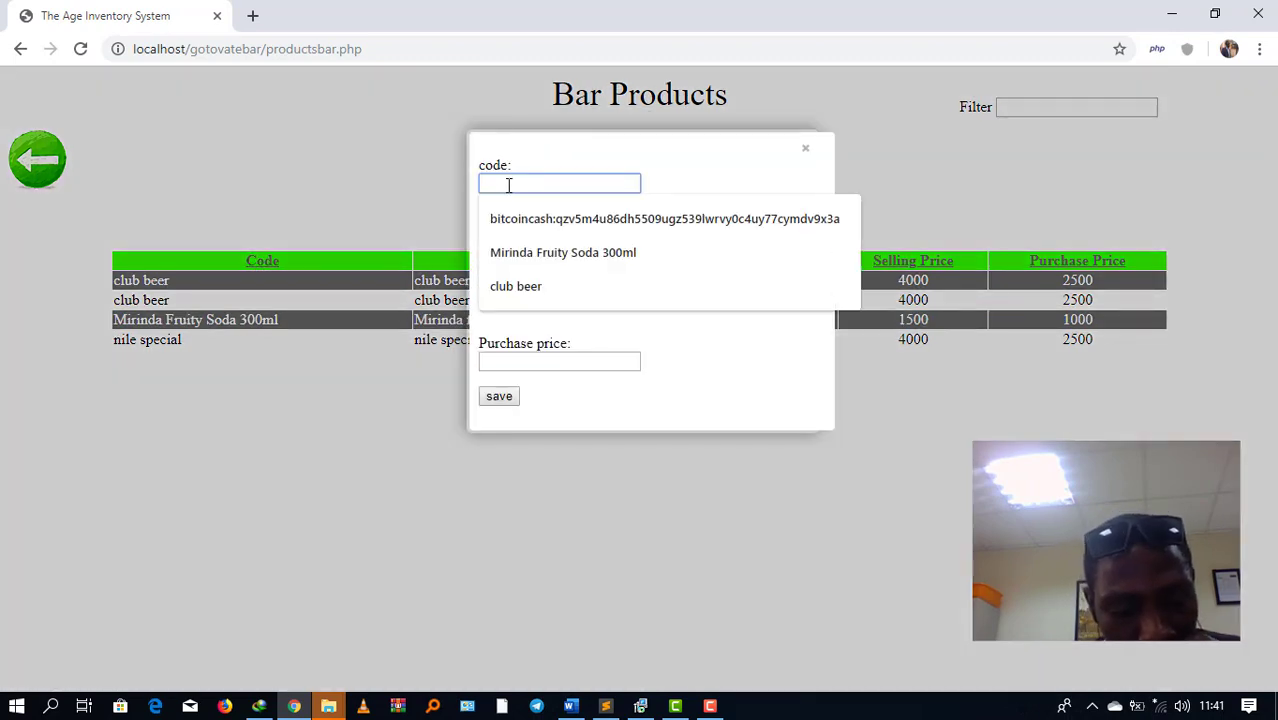
{"action": "type", "text": "club beers s"}
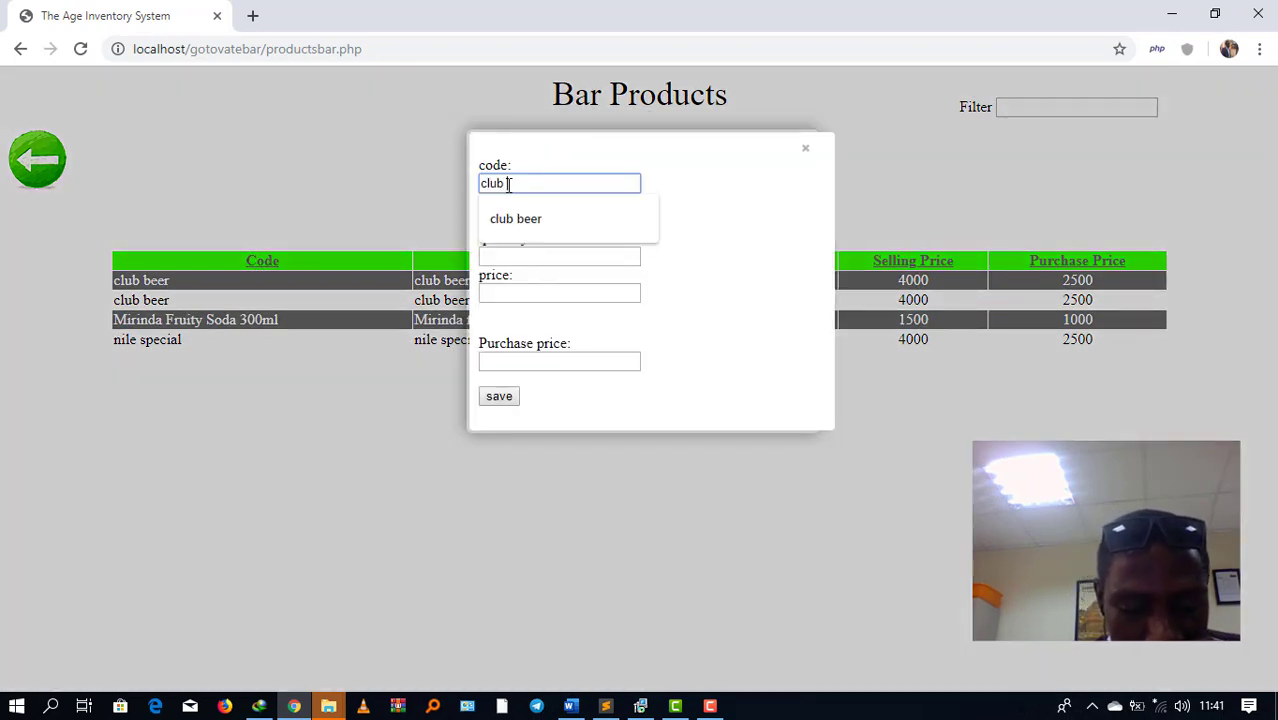
{"action": "type", "text": "mall"}
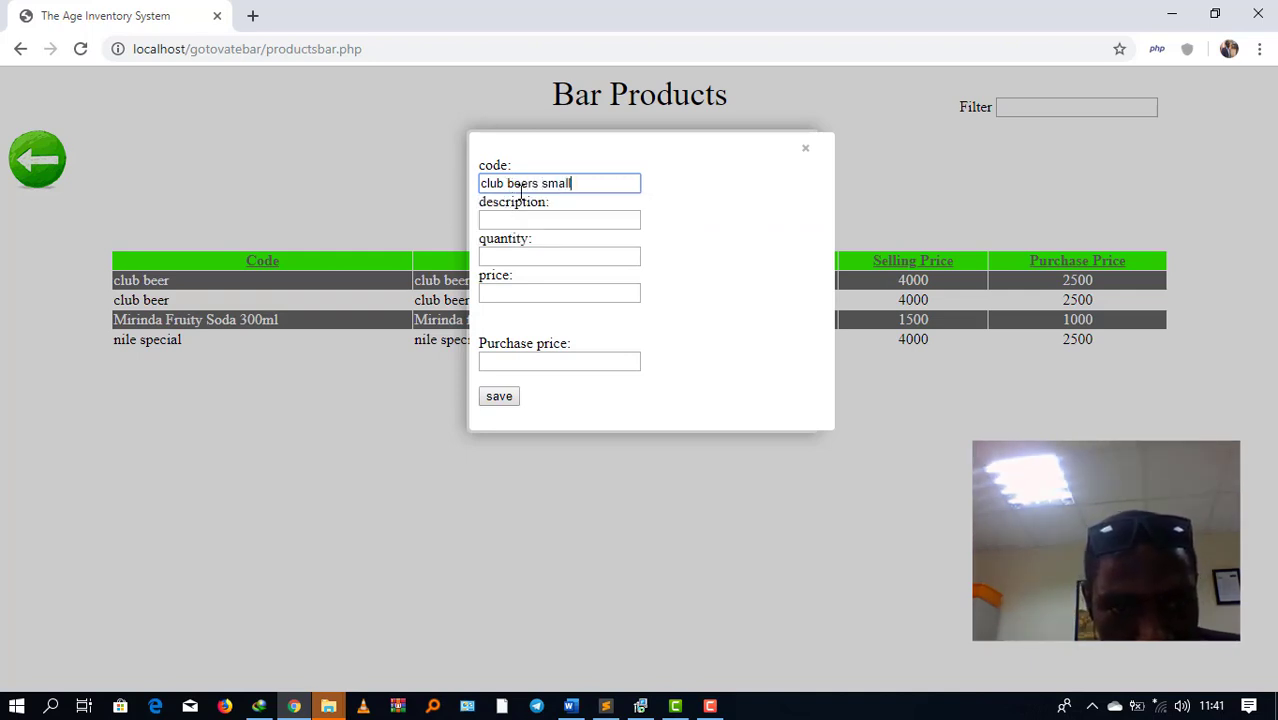
{"action": "key", "text": "ctrl+a"}
{"action": "key", "text": "ctrl+c"}
{"action": "key", "text": "Tab"}
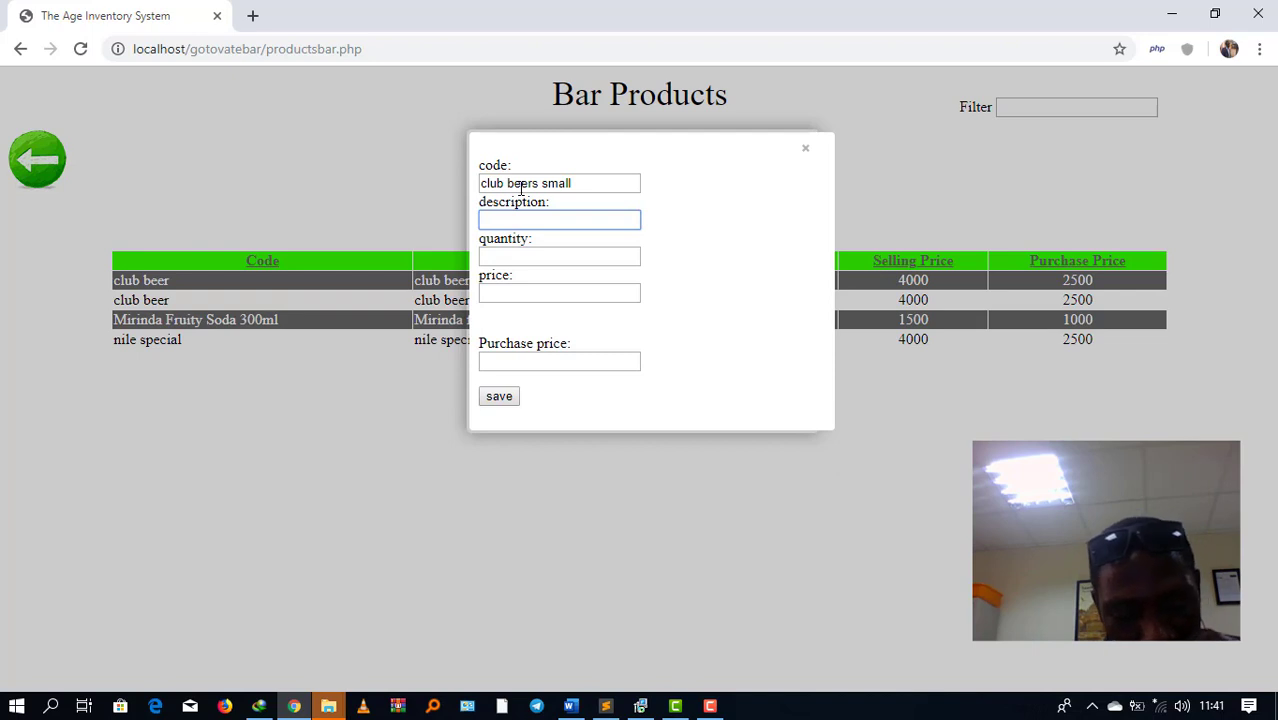
{"action": "key", "text": "ctrl+v"}
Step: Give it stock 200, selling price 2500, purchase price 1500, and save
{"action": "left_click", "coordinate": [508, 258]}
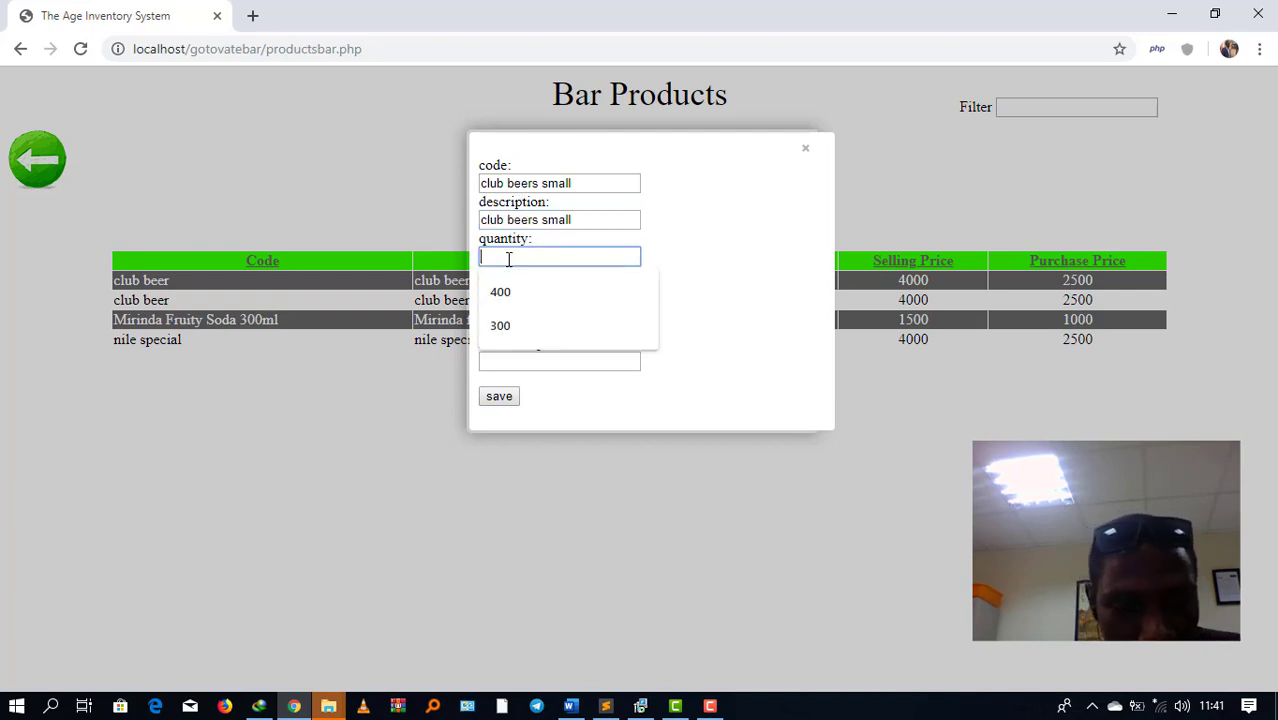
{"action": "type", "text": "200"}
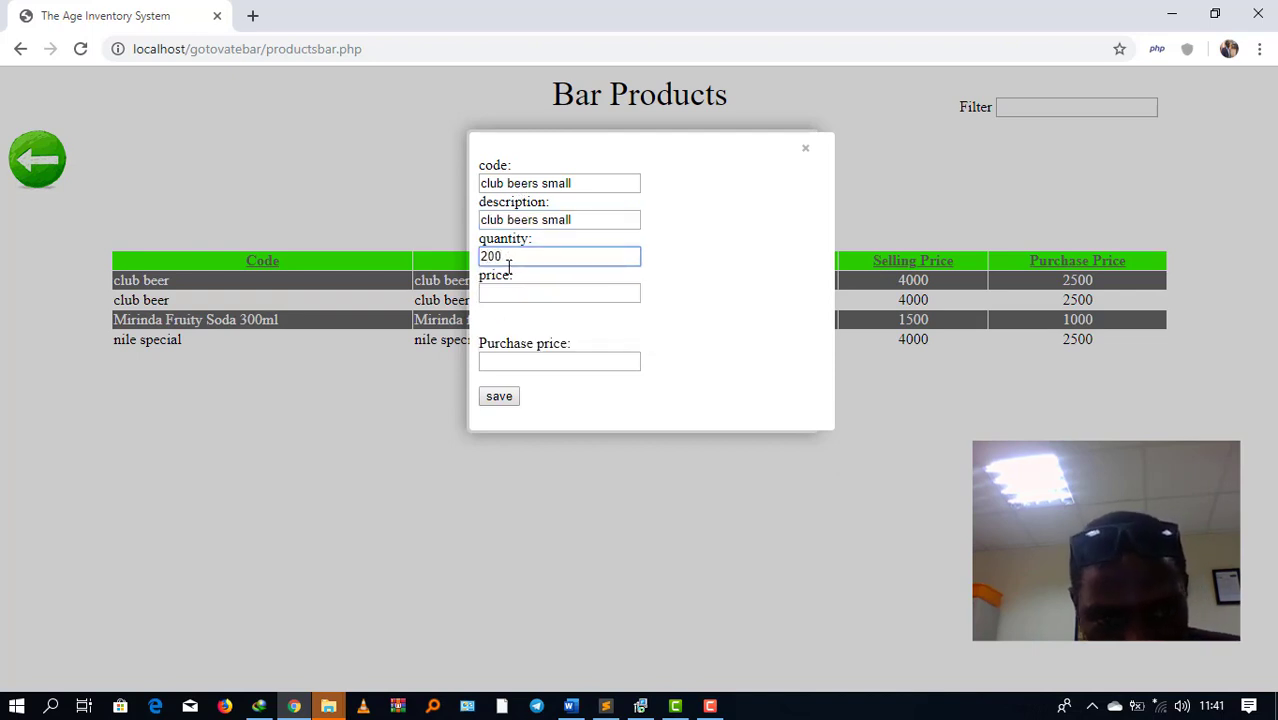
{"action": "left_click", "coordinate": [505, 292]}
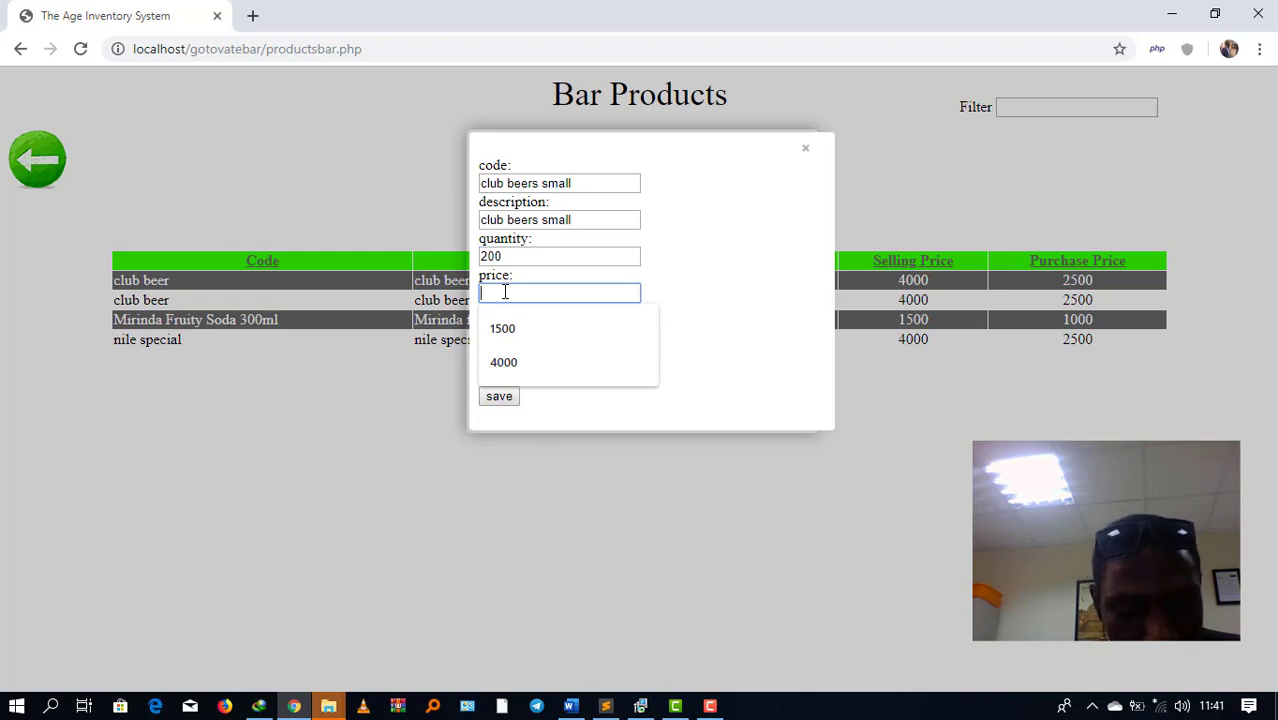
{"action": "type", "text": "2"}
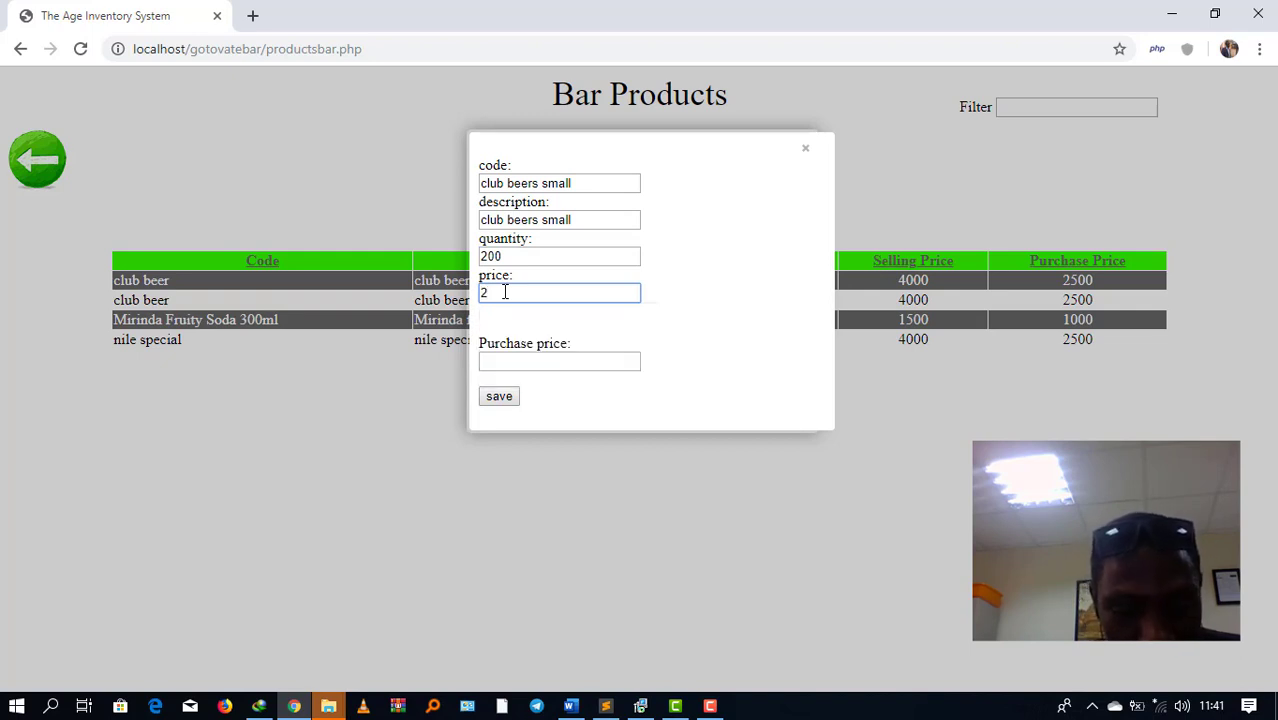
{"action": "type", "text": "500"}
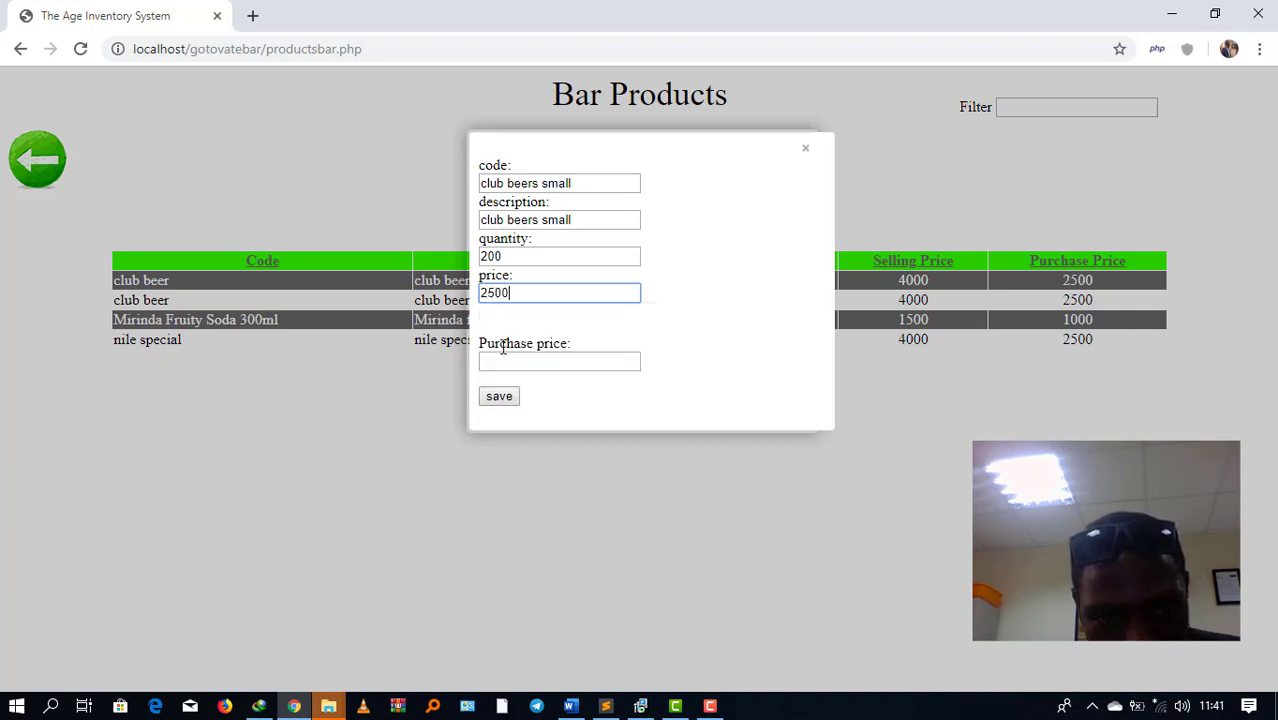
{"action": "left_click", "coordinate": [503, 358]}
{"action": "type", "text": "1500"}
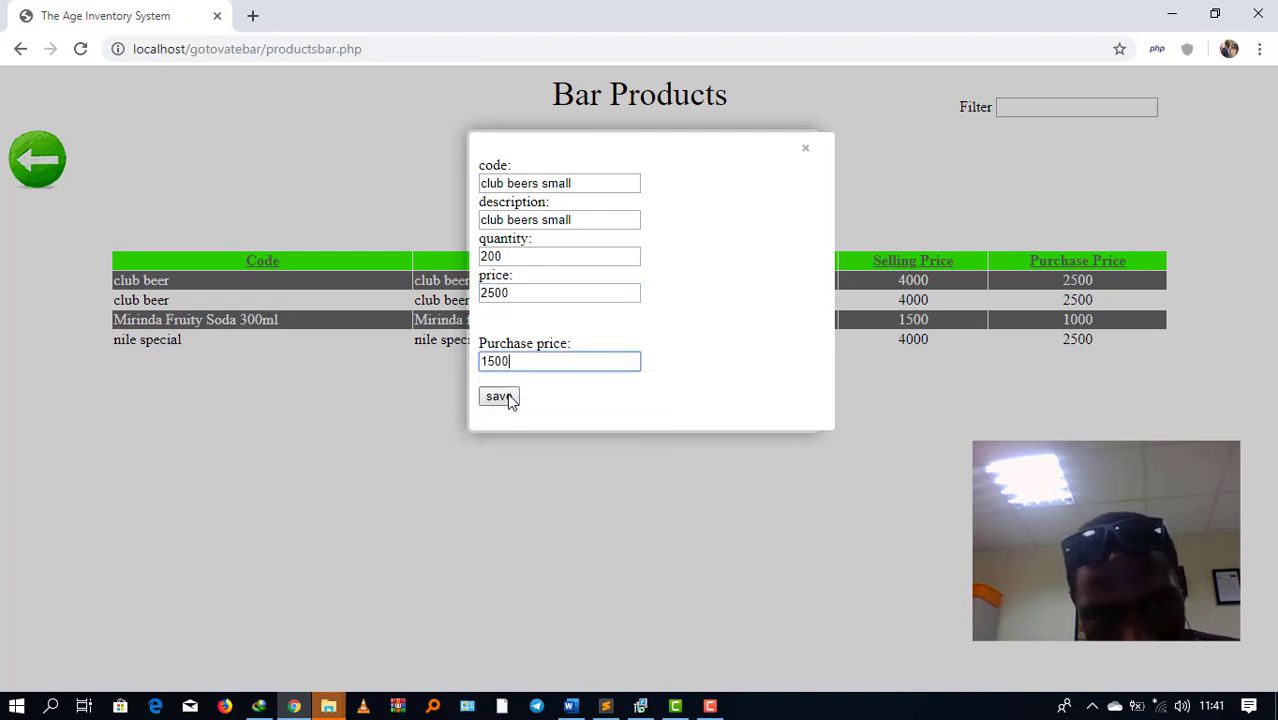
{"action": "left_click", "coordinate": [505, 397]}
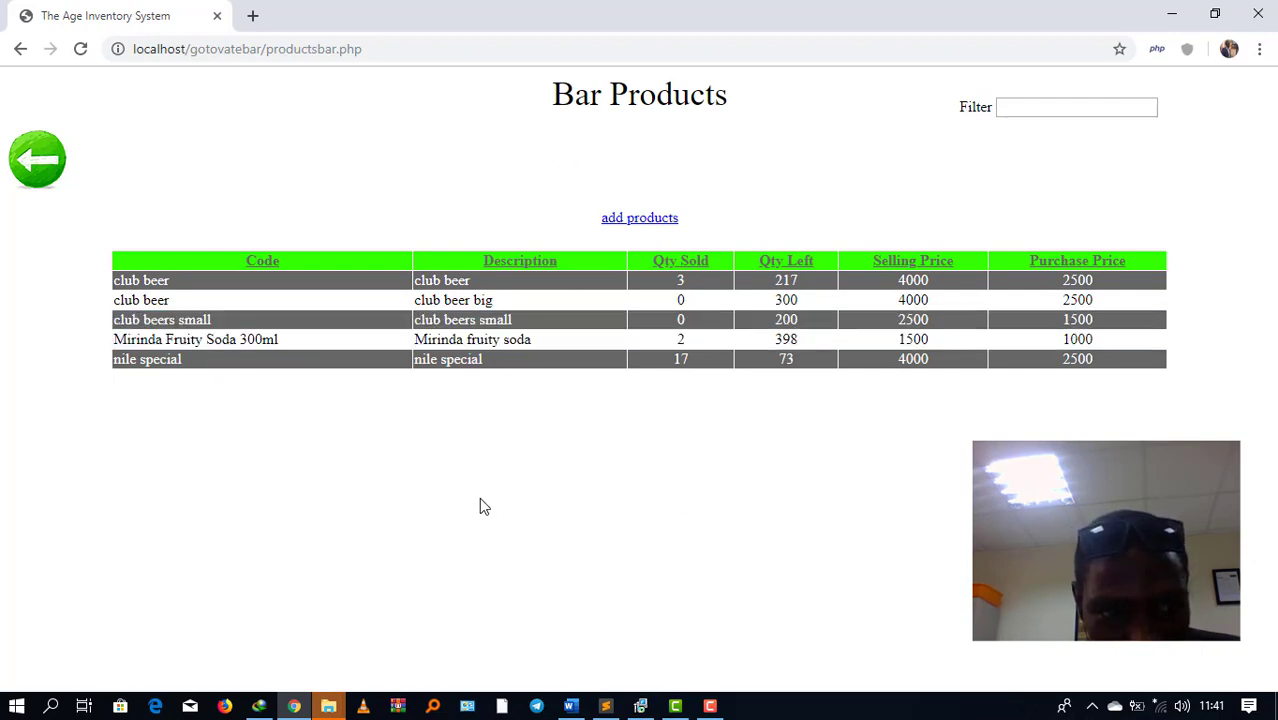
Step: View the Sales Per One report, then go home and open the Sales Men list
{"action": "left_click", "coordinate": [44, 176]}
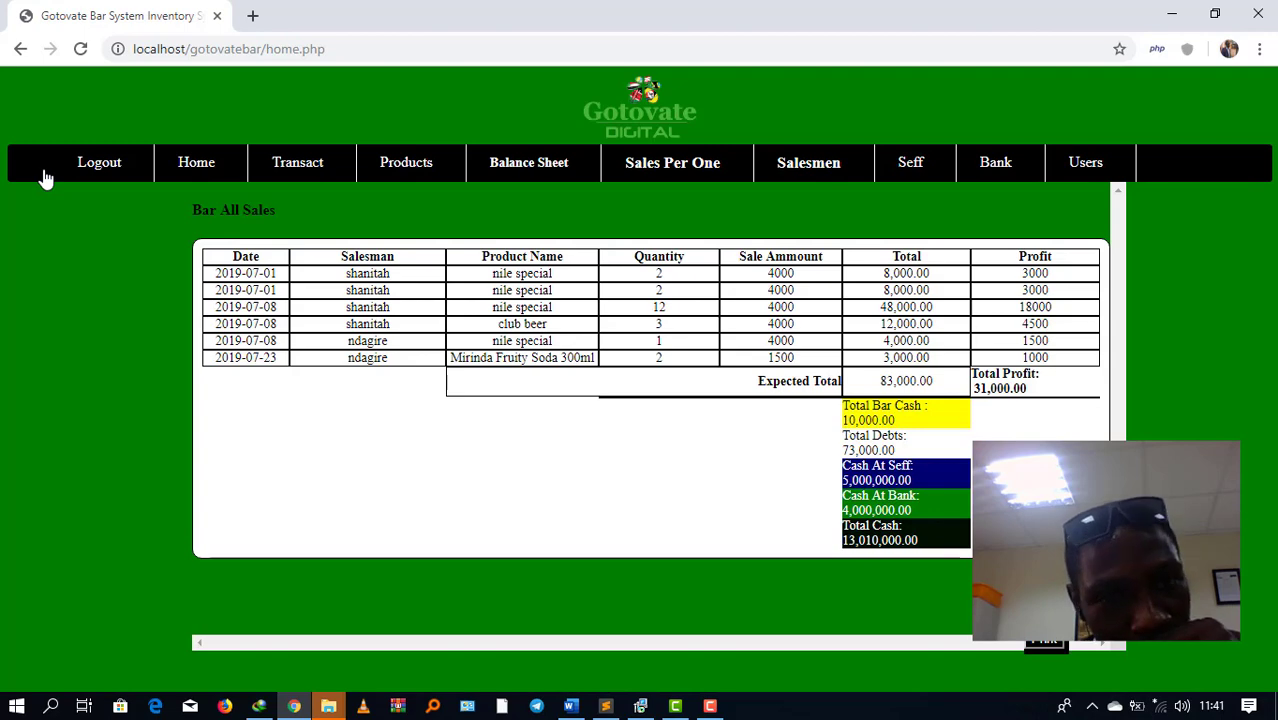
{"action": "left_click", "coordinate": [660, 170]}
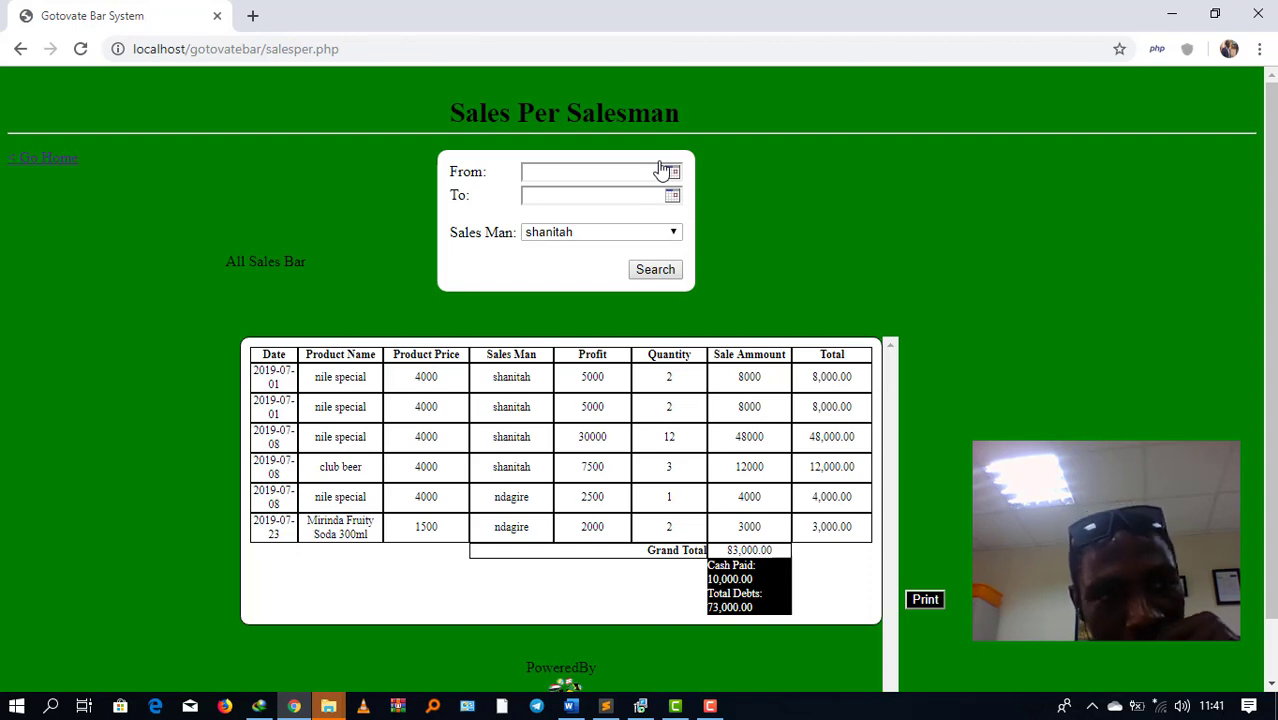
{"action": "left_click", "coordinate": [43, 159]}
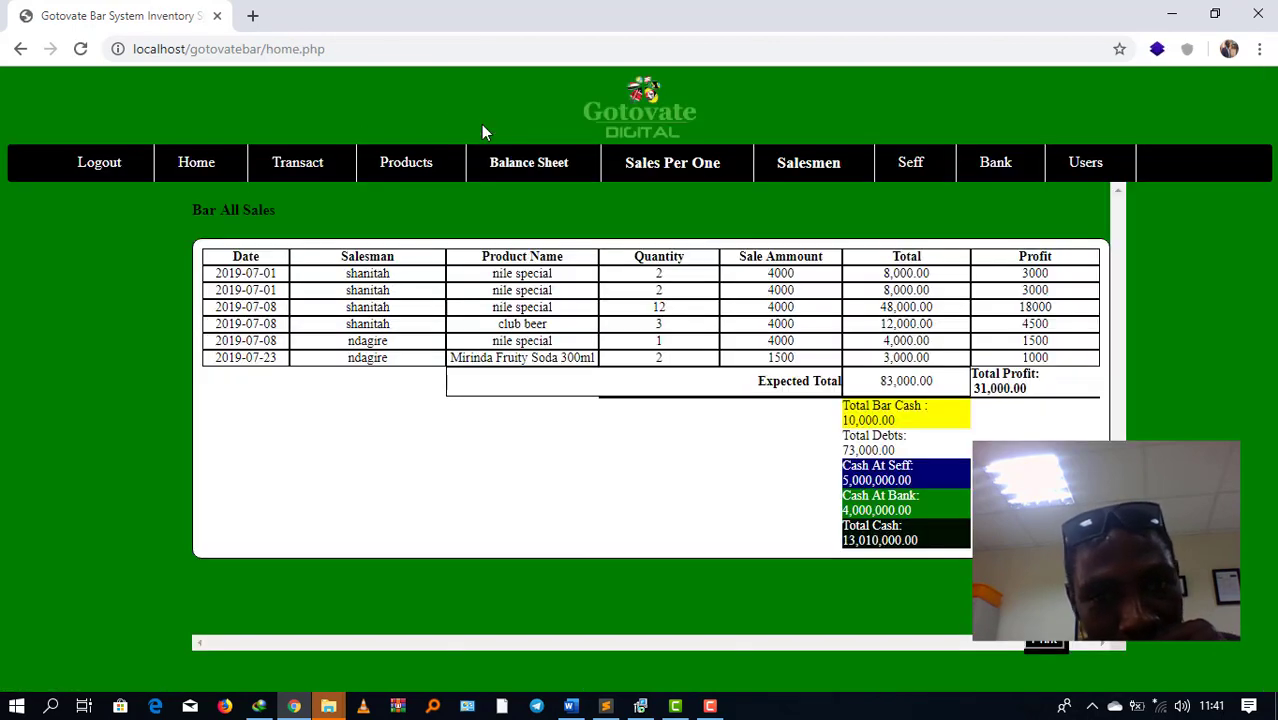
{"action": "left_click", "coordinate": [818, 167]}
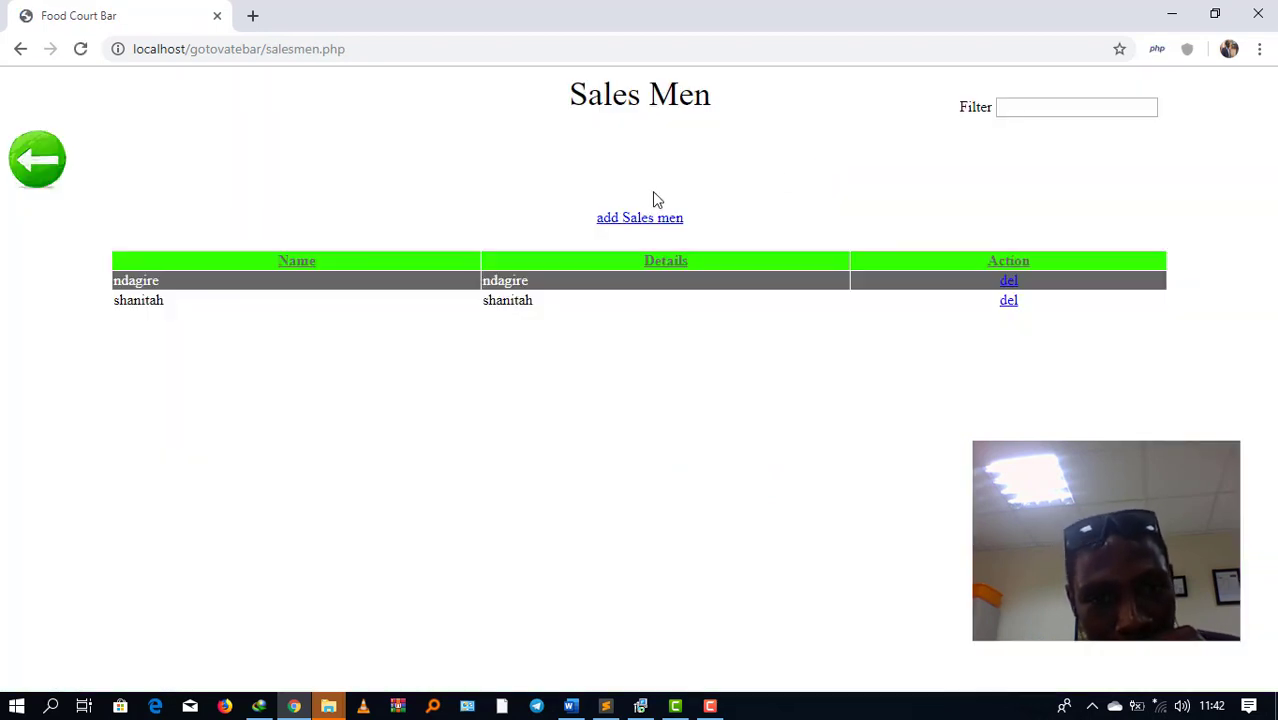
Step: Save a third salesman with the person's name and a description, then return to the dashboard
{"action": "left_click", "coordinate": [643, 218]}
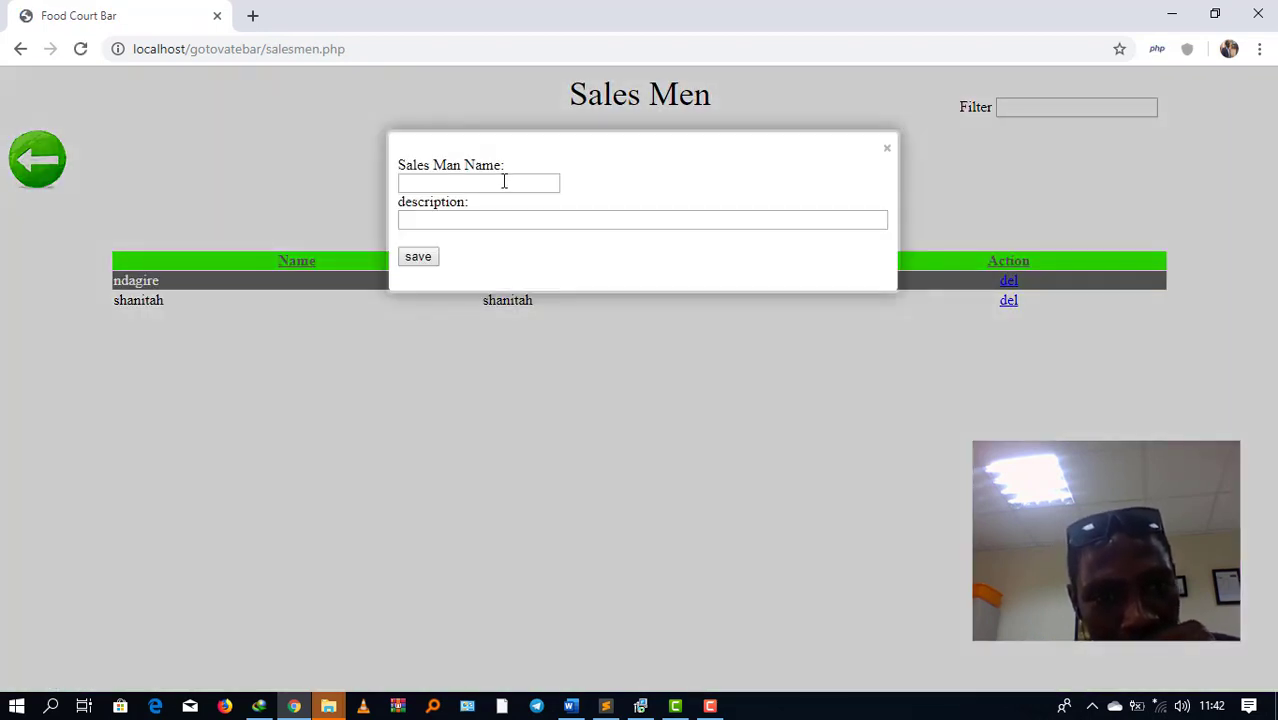
{"action": "left_click", "coordinate": [504, 182]}
{"action": "type", "text": "israel"}
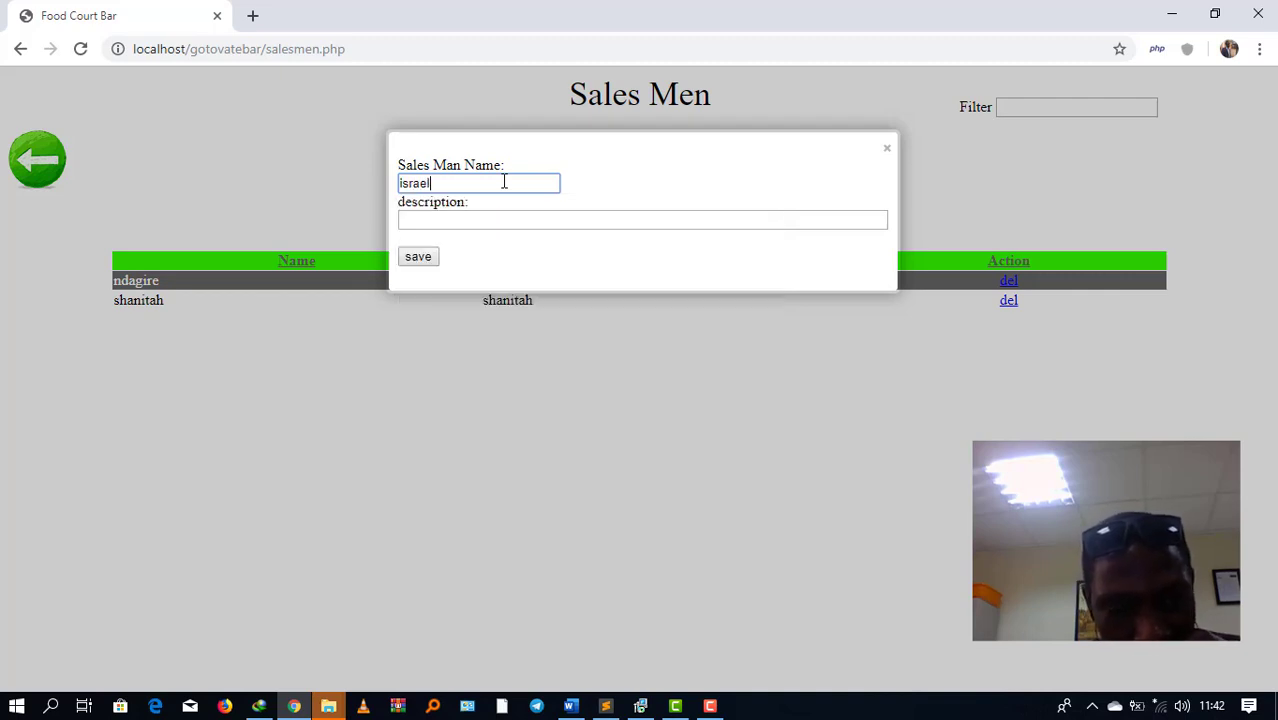
{"action": "key", "text": "Tab"}
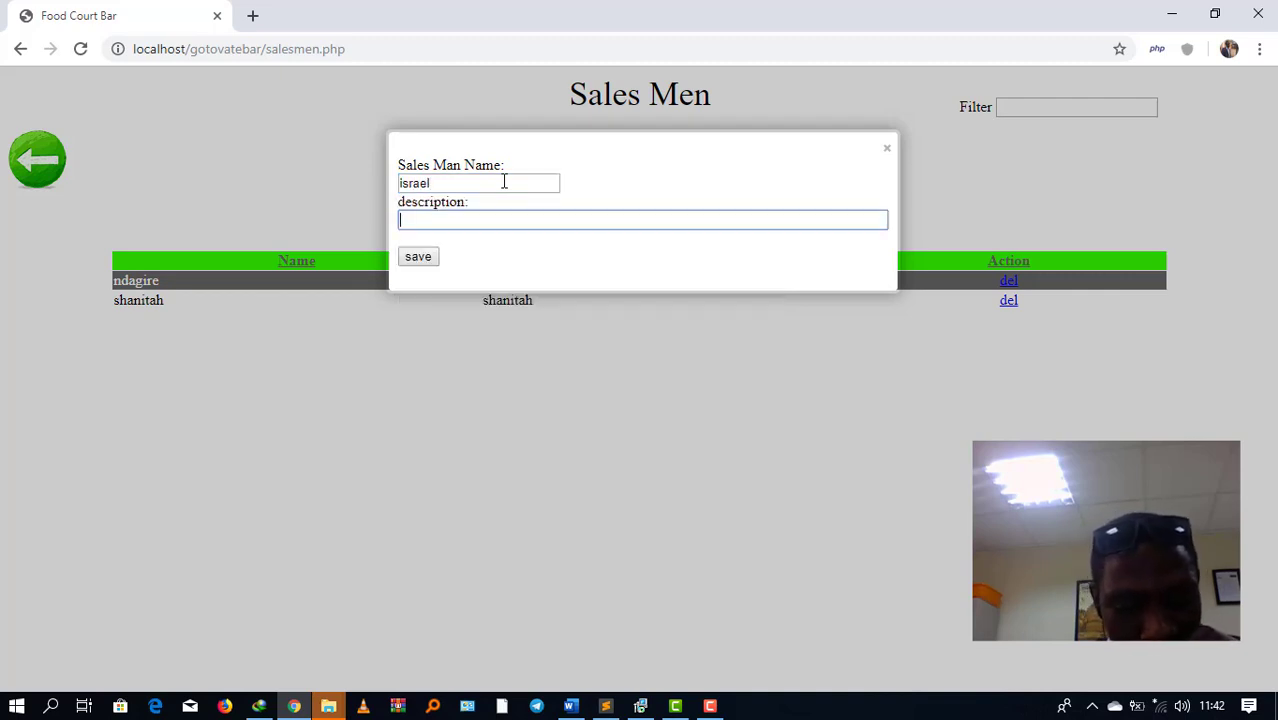
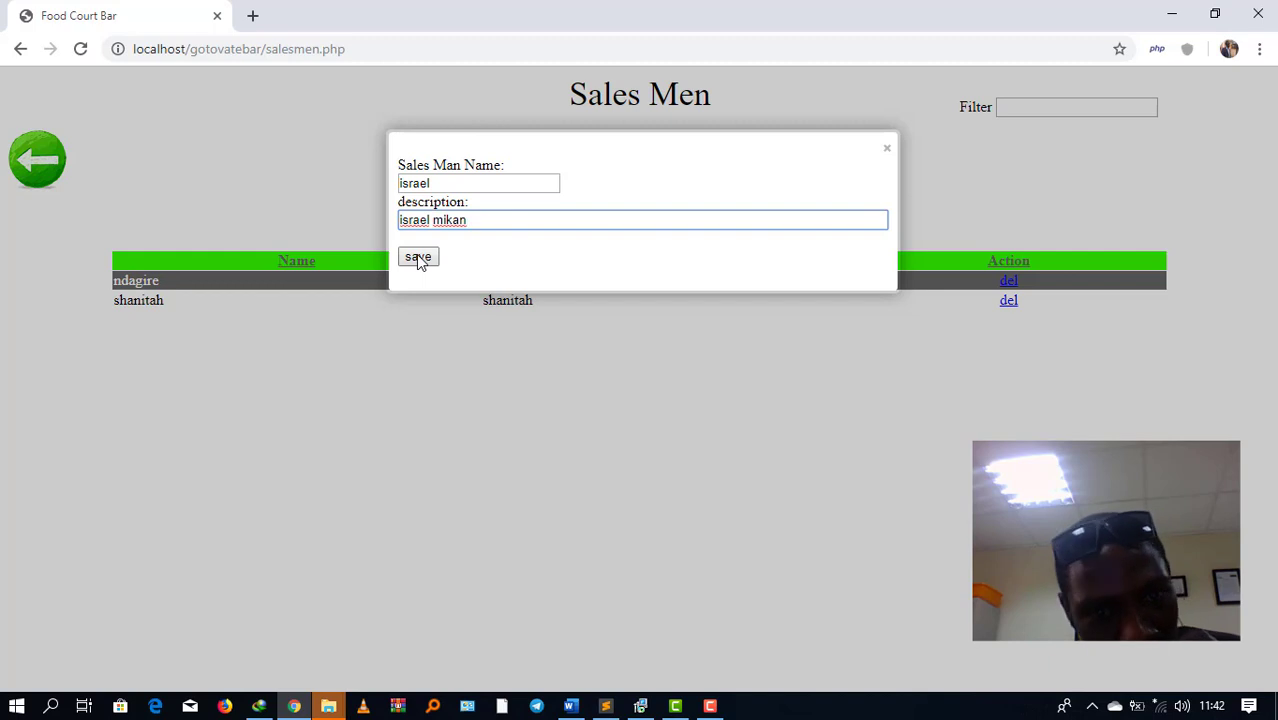
{"action": "left_click", "coordinate": [418, 258]}
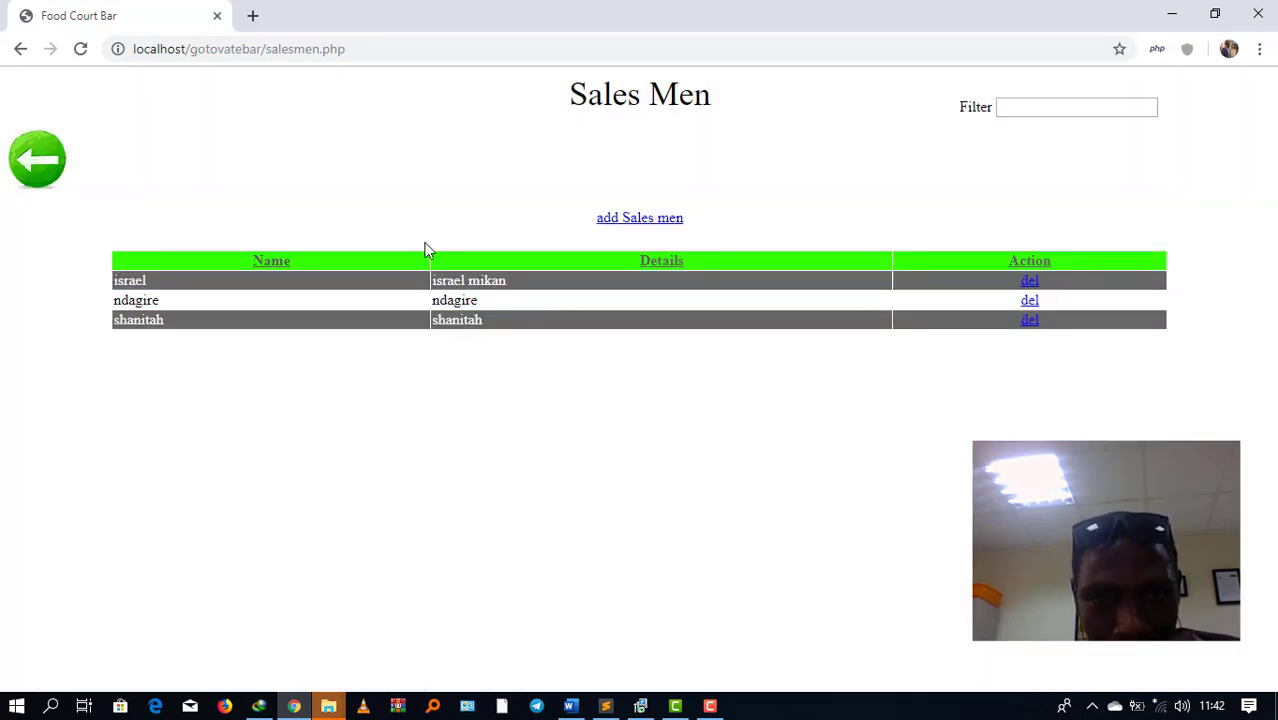
{"action": "left_click", "coordinate": [38, 170]}
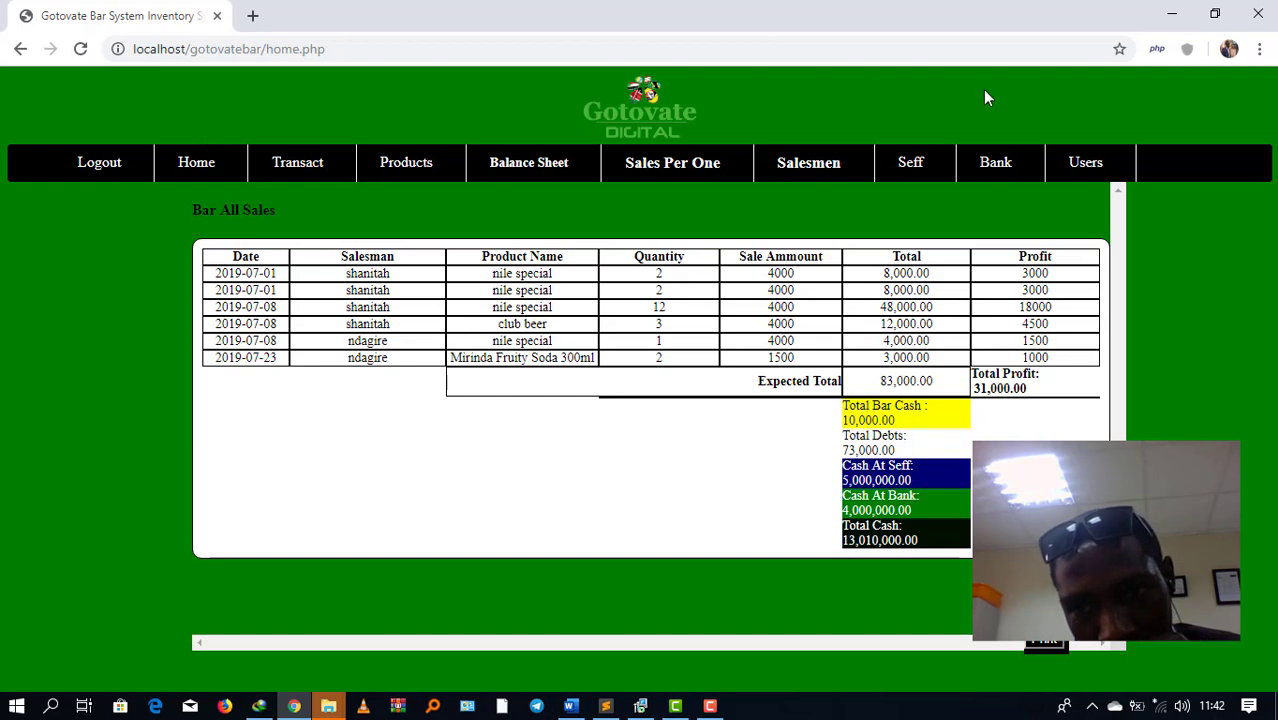
Step: Create system user 'cashier' with a password and the Cashier/Sales role, confirming the save
{"action": "left_click", "coordinate": [1090, 172]}
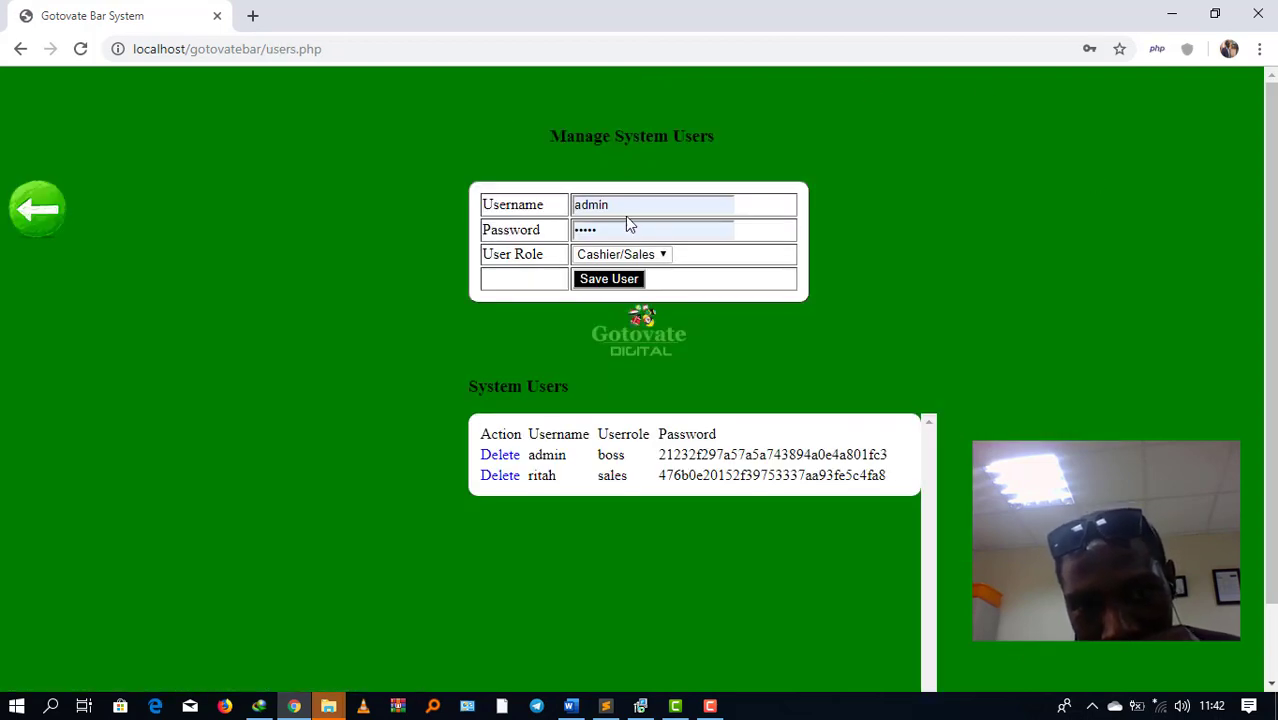
{"action": "double_click", "coordinate": [625, 208]}
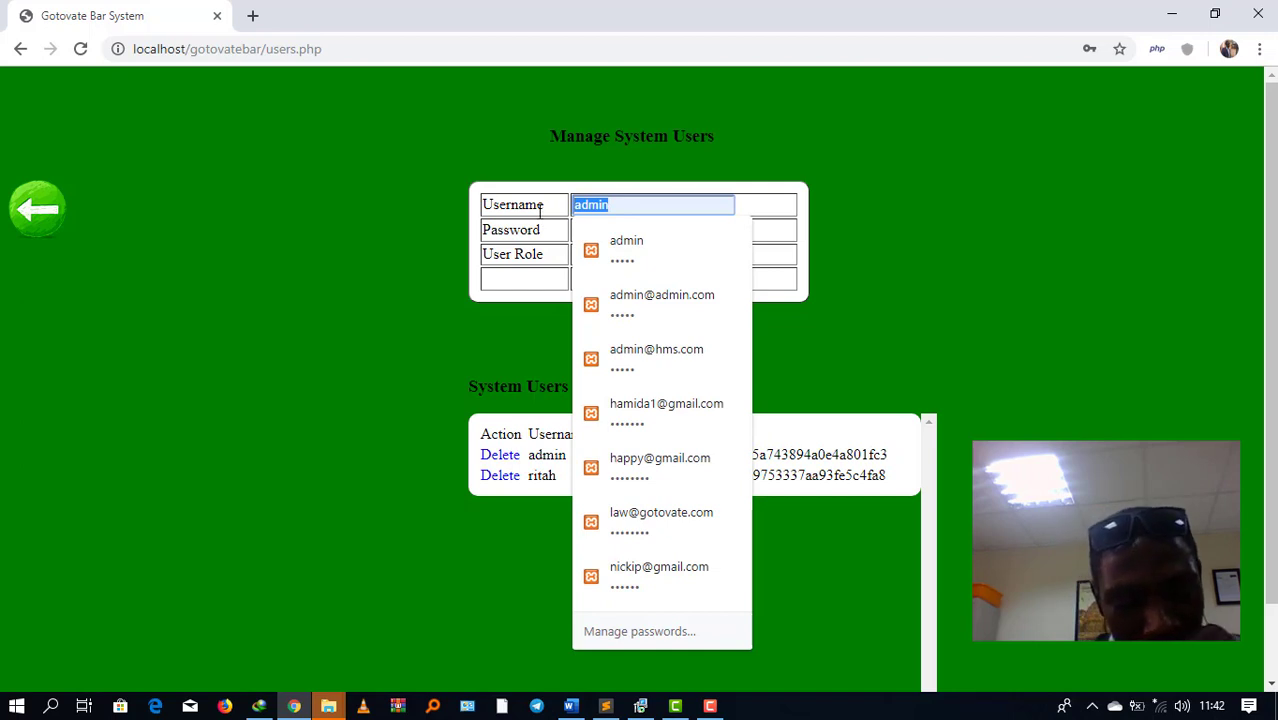
{"action": "type", "text": "cashier"}
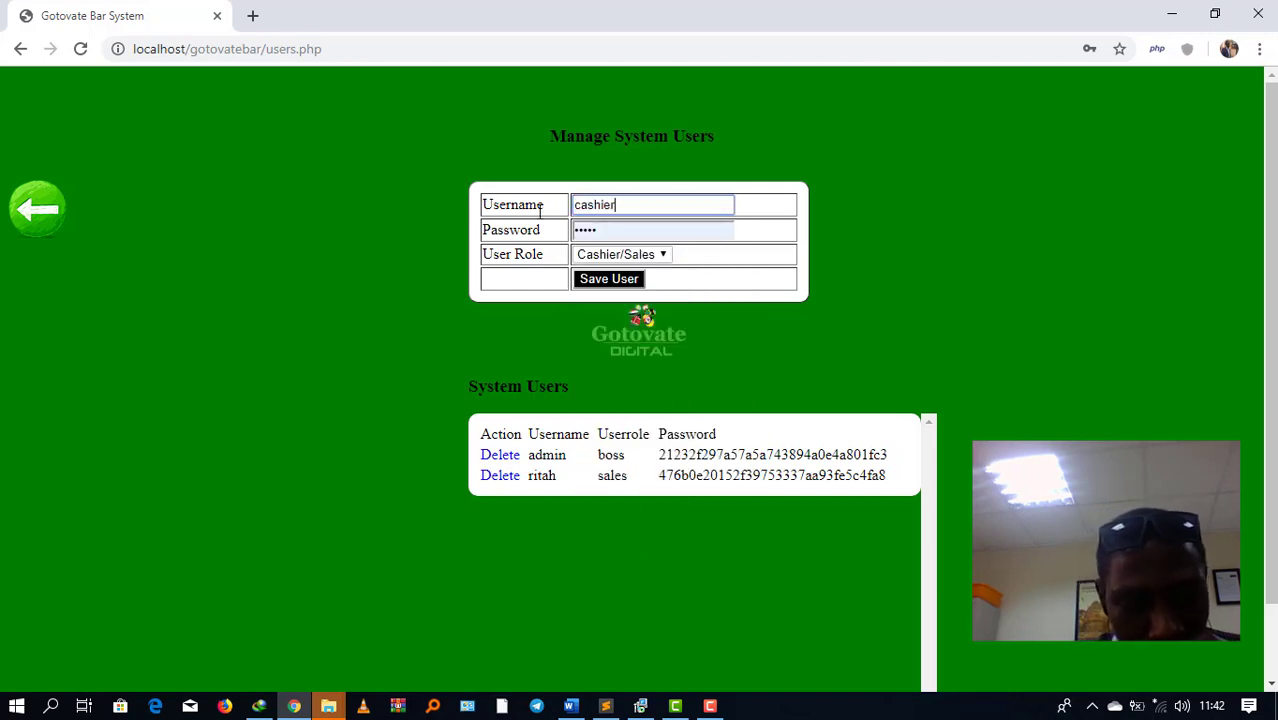
{"action": "key", "text": "Tab"}
{"action": "type", "text": "123"}
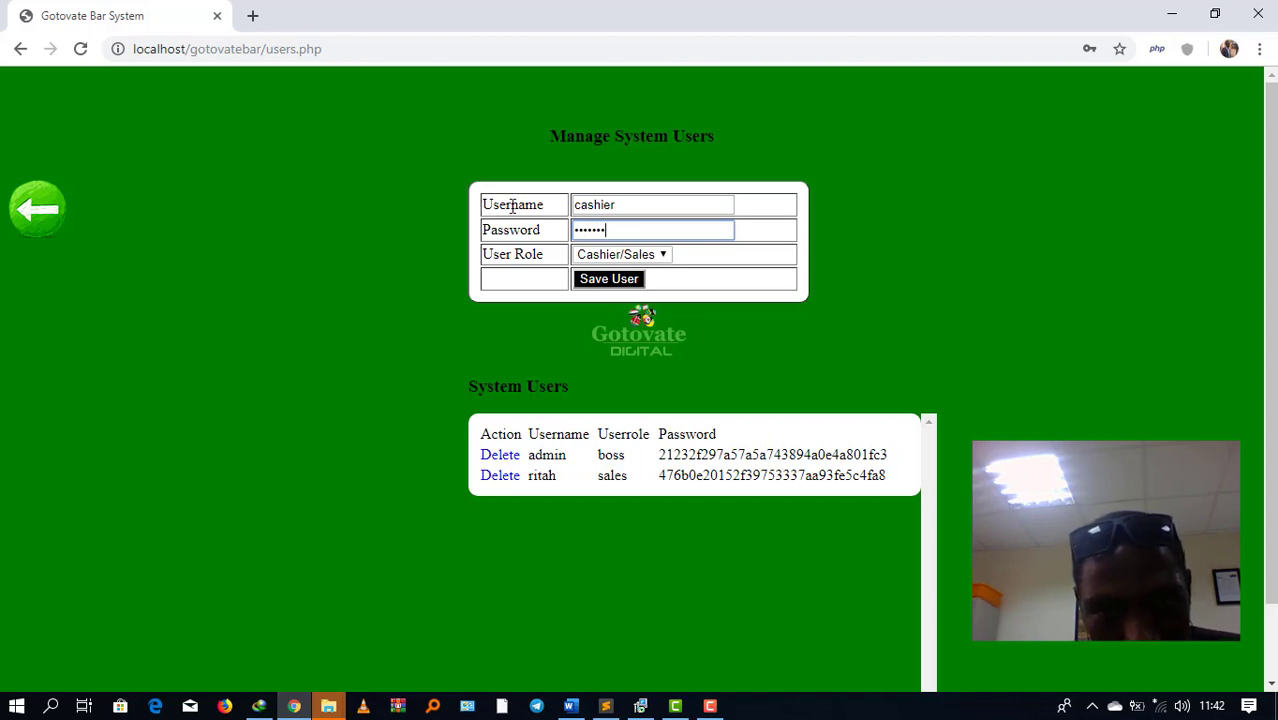
{"action": "left_click", "coordinate": [660, 256]}
{"action": "left_click", "coordinate": [660, 256]}
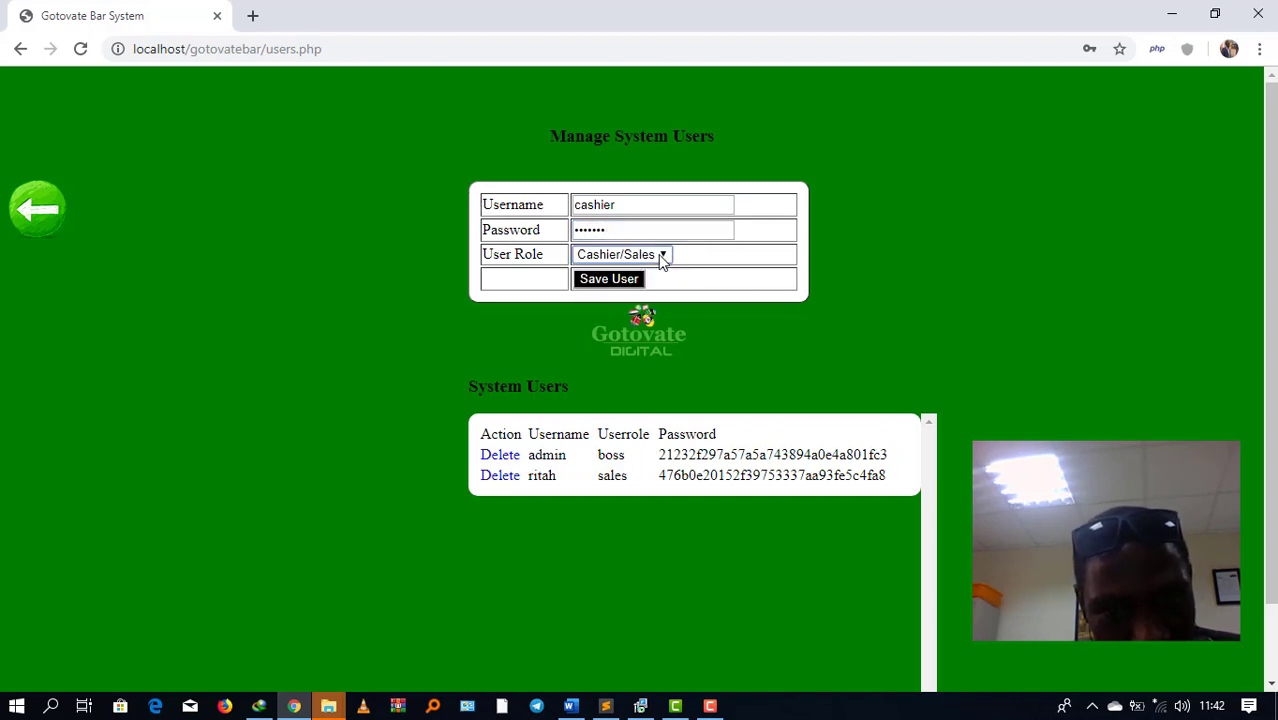
{"action": "left_click", "coordinate": [617, 280]}
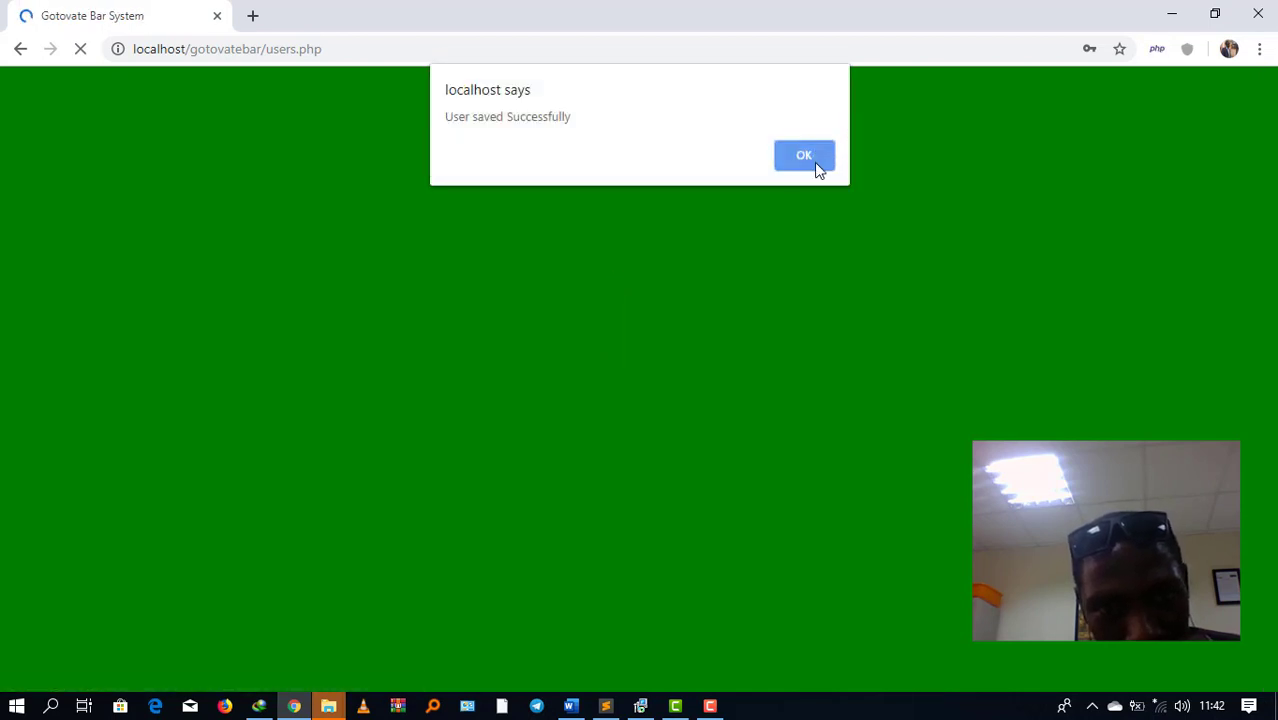
{"action": "left_click", "coordinate": [805, 156]}
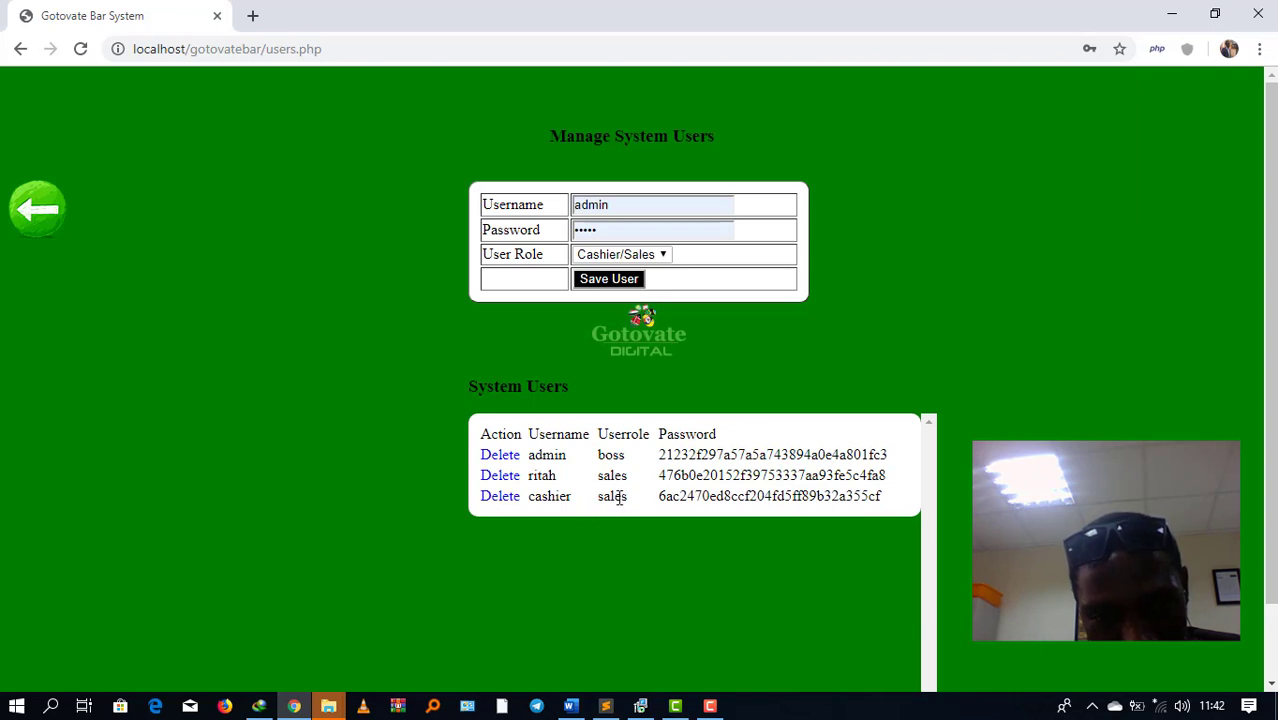
{"action": "left_click", "coordinate": [38, 224]}
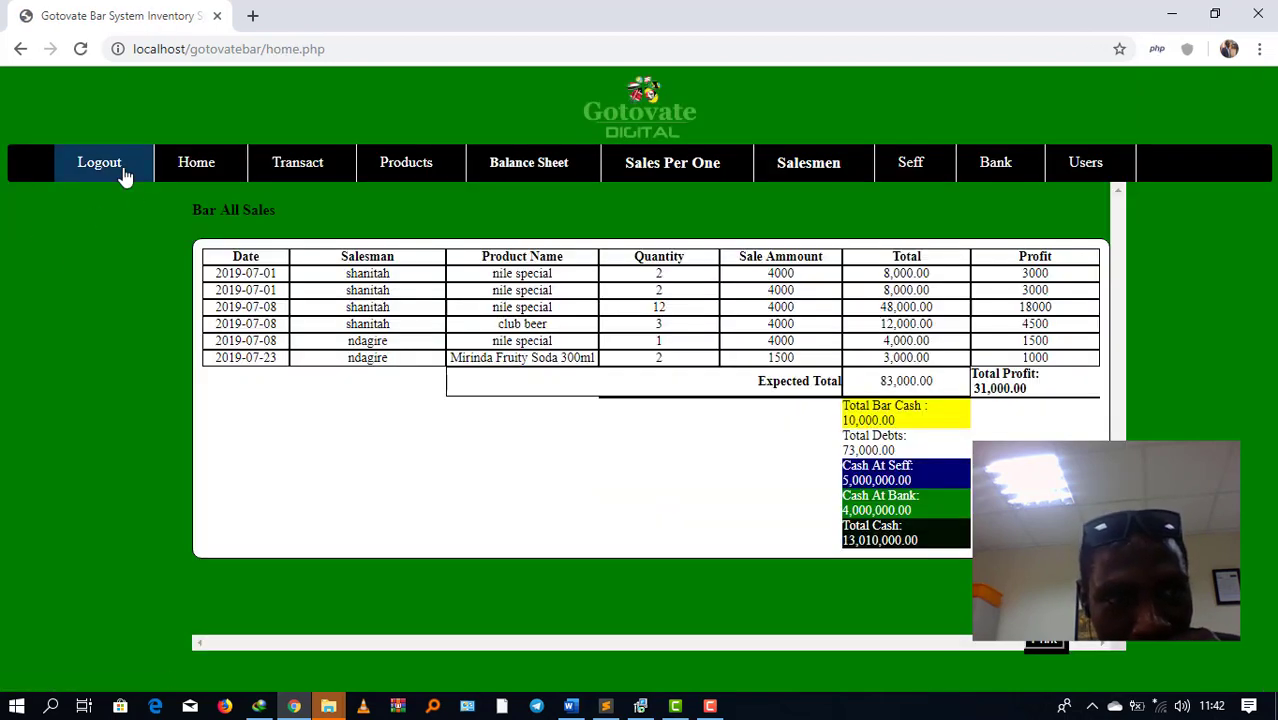
Step: Log out and sign back in as 'cashier', declining Chrome's save-password prompt
{"action": "left_click", "coordinate": [123, 175]}
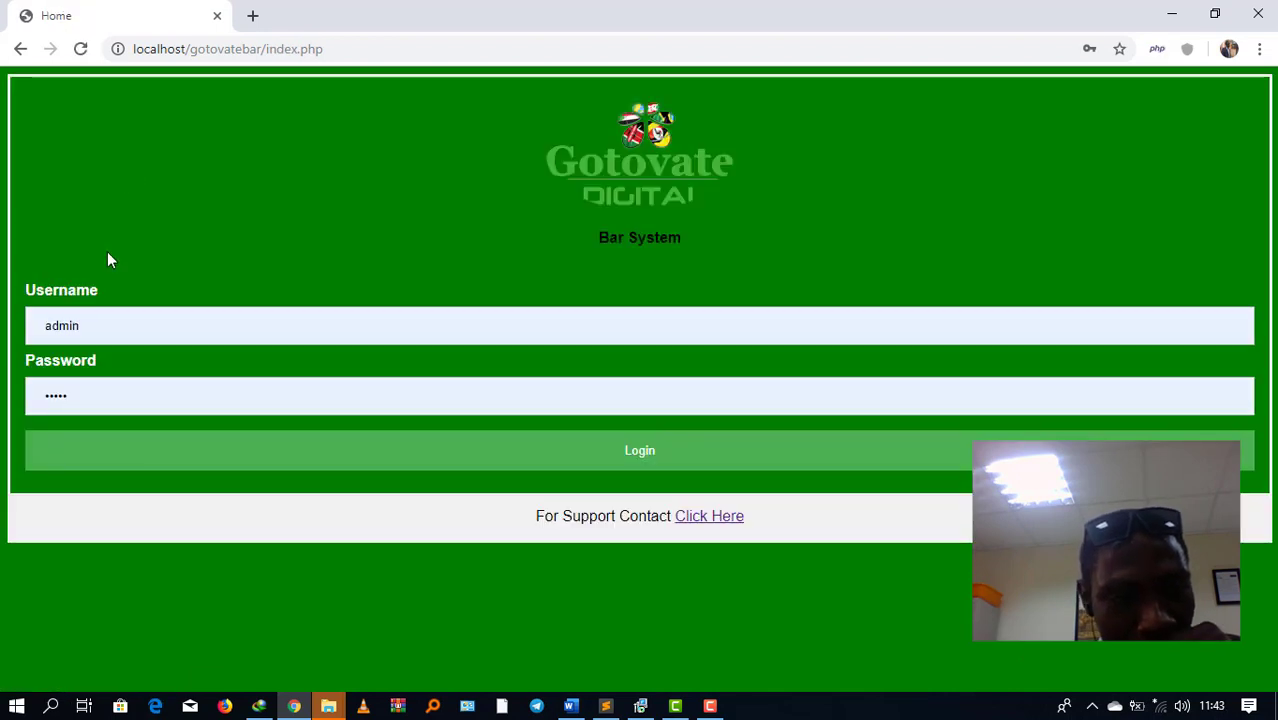
{"action": "left_click_drag", "start_coordinate": [95, 331], "coordinate": [2, 334]}
{"action": "type", "text": "ca"}
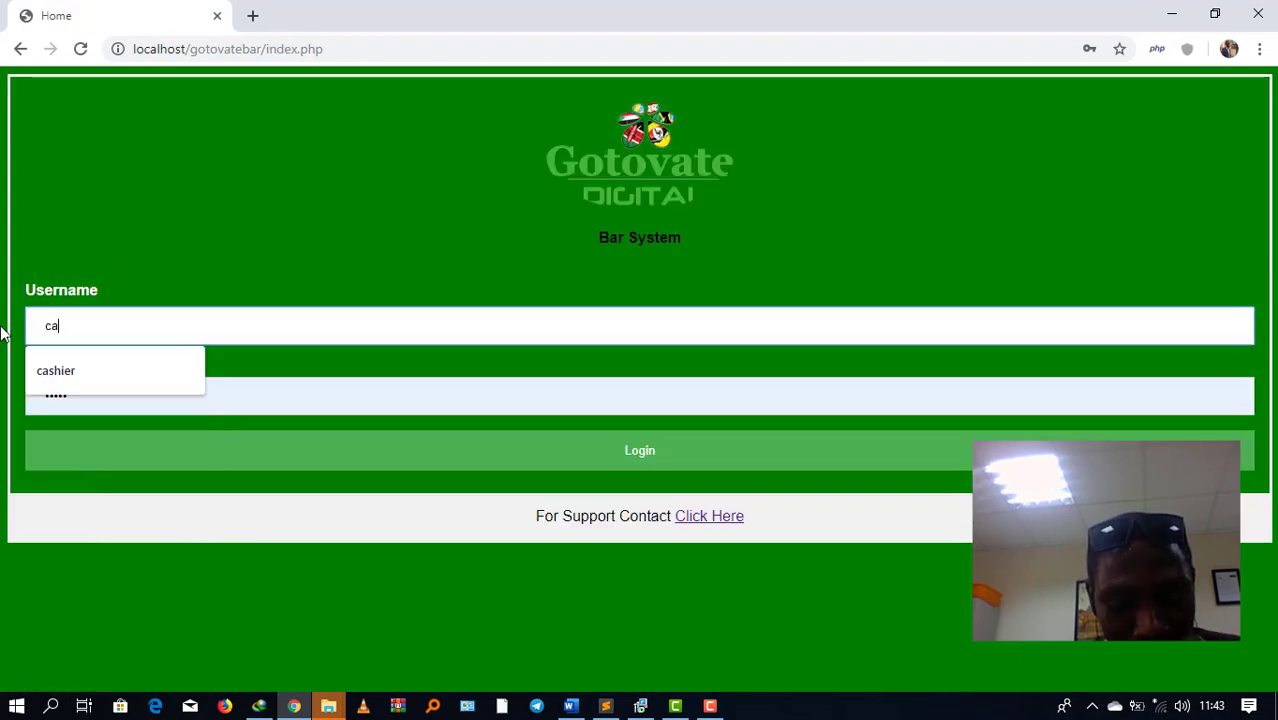
{"action": "type", "text": "shier"}
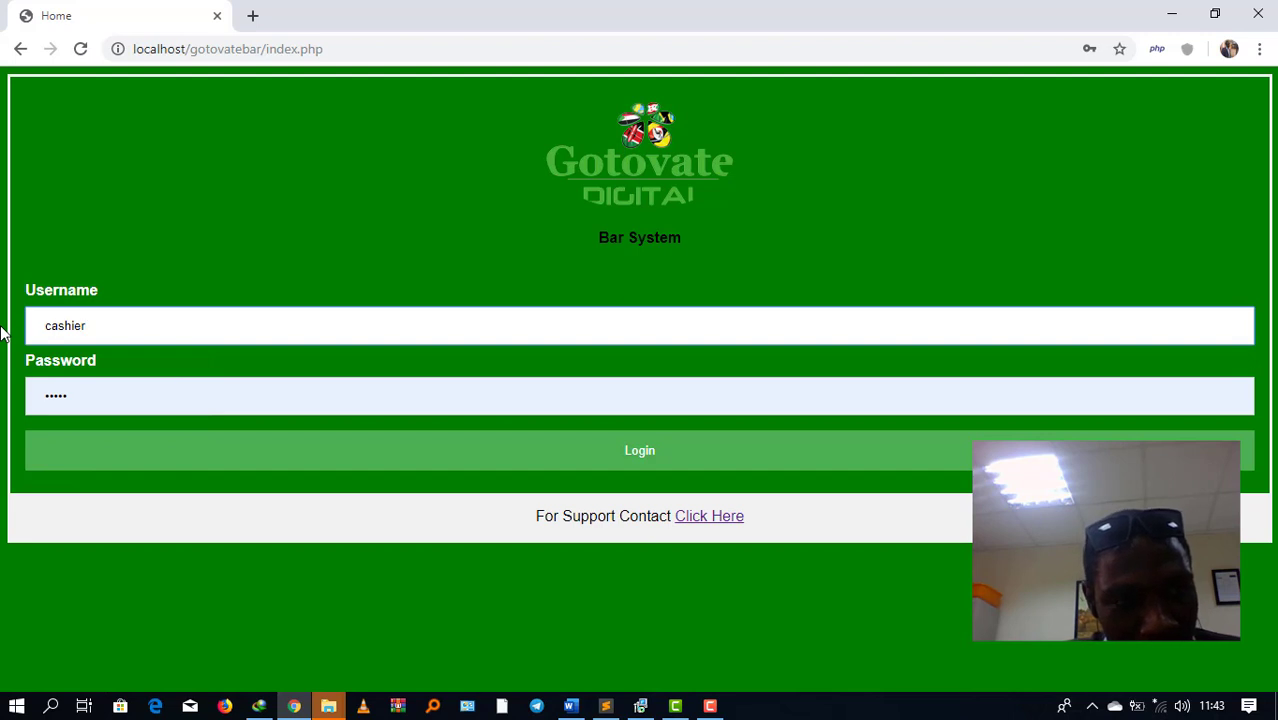
{"action": "key", "text": "Tab"}
{"action": "type", "text": "123"}
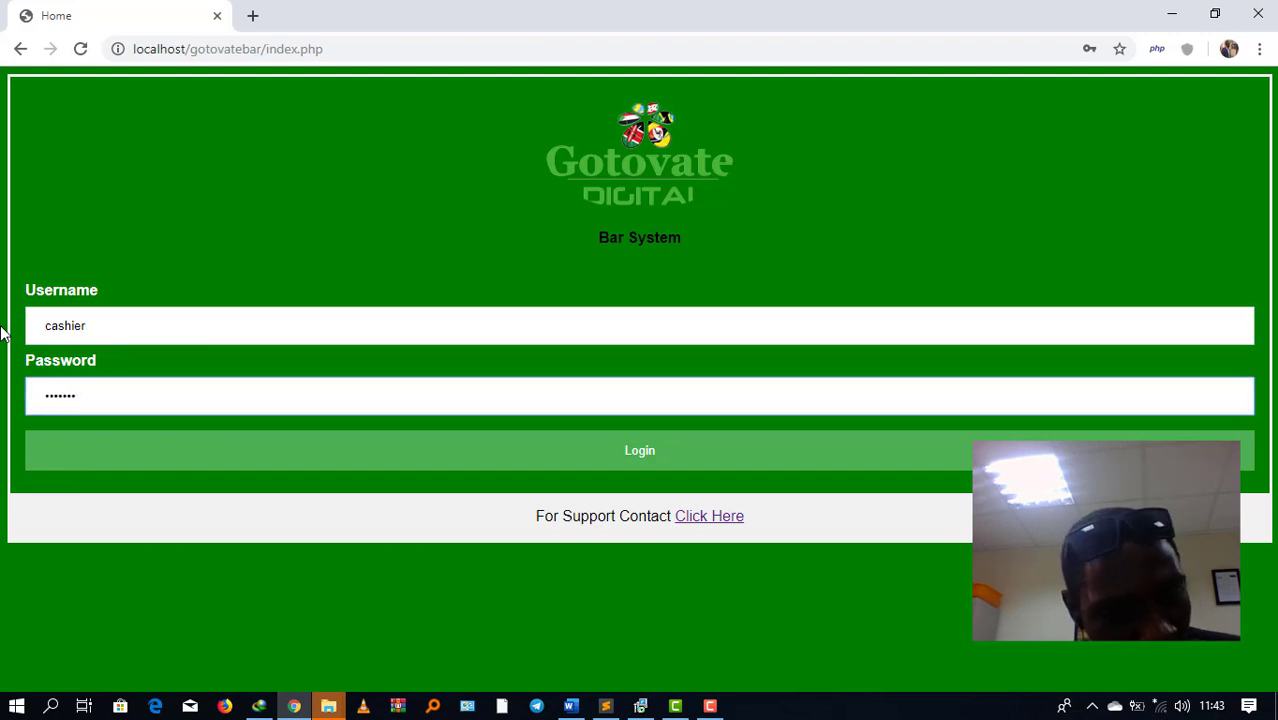
{"action": "left_click", "coordinate": [452, 460]}
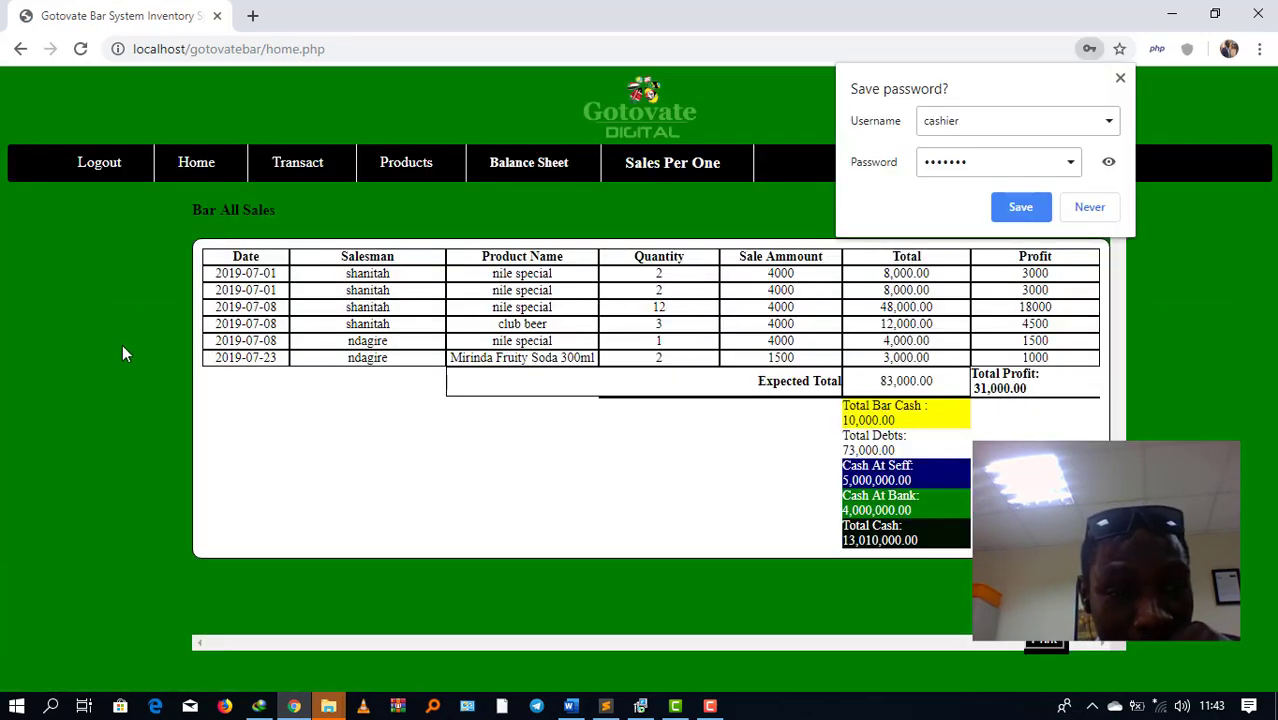
{"action": "left_click", "coordinate": [110, 348]}
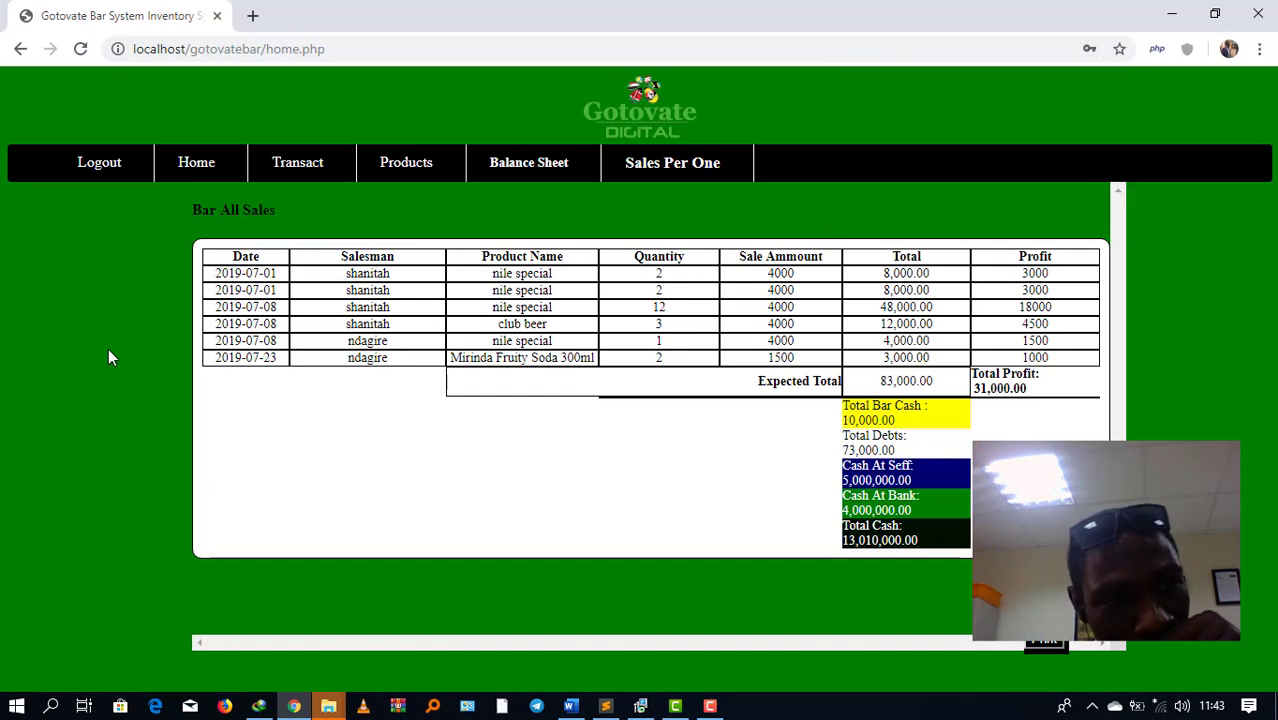
Step: Start a new sale of 2 club beers small
{"action": "mouse_move", "coordinate": [312, 165]}
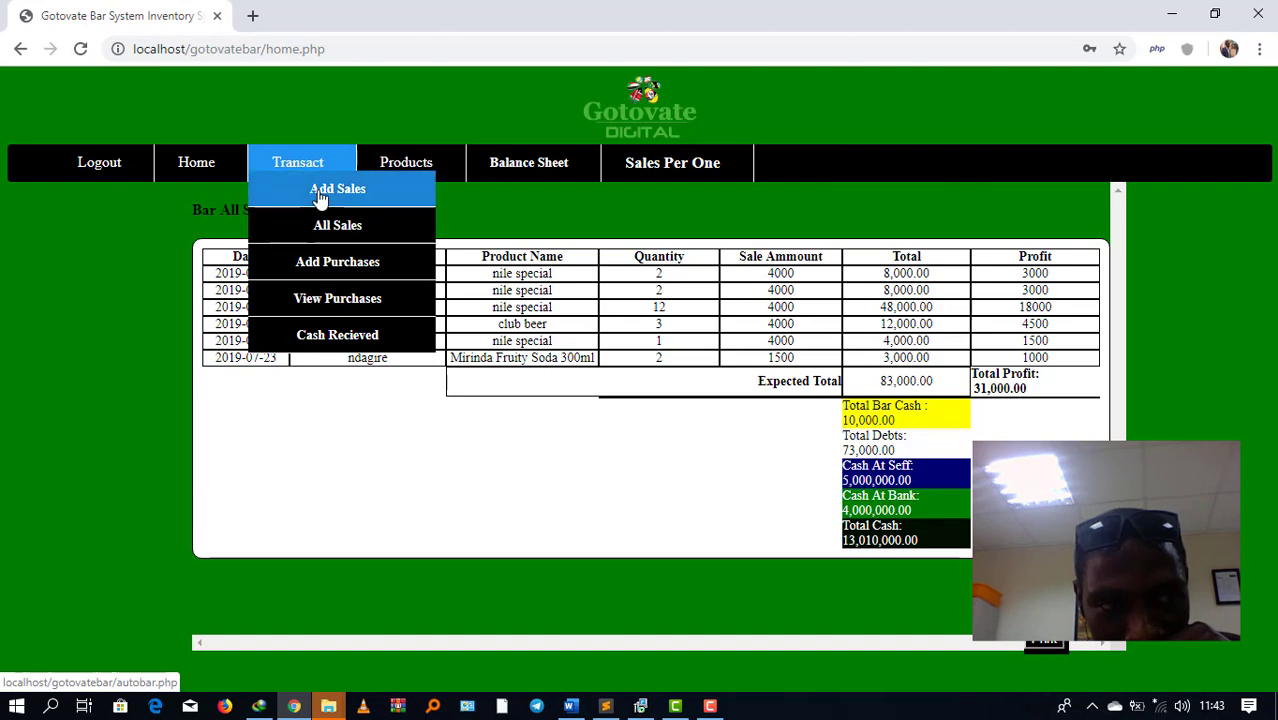
{"action": "left_click", "coordinate": [320, 190]}
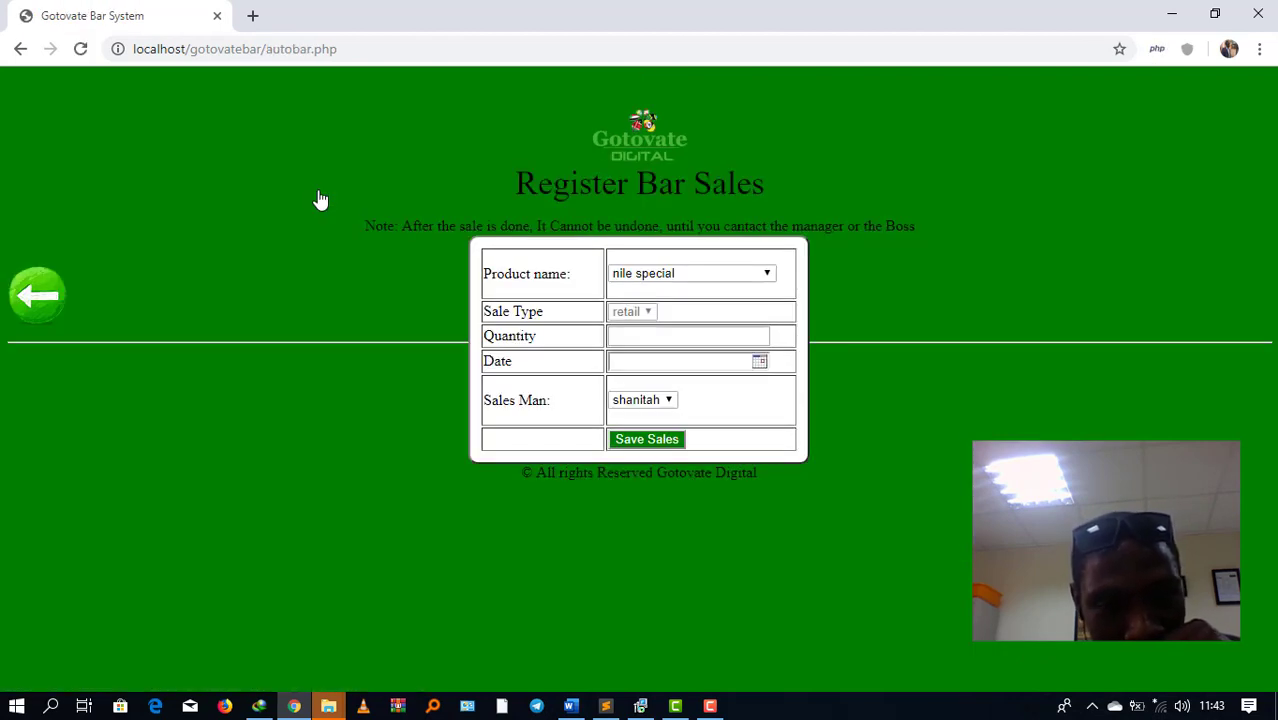
{"action": "left_click", "coordinate": [662, 272]}
{"action": "left_click", "coordinate": [650, 352]}
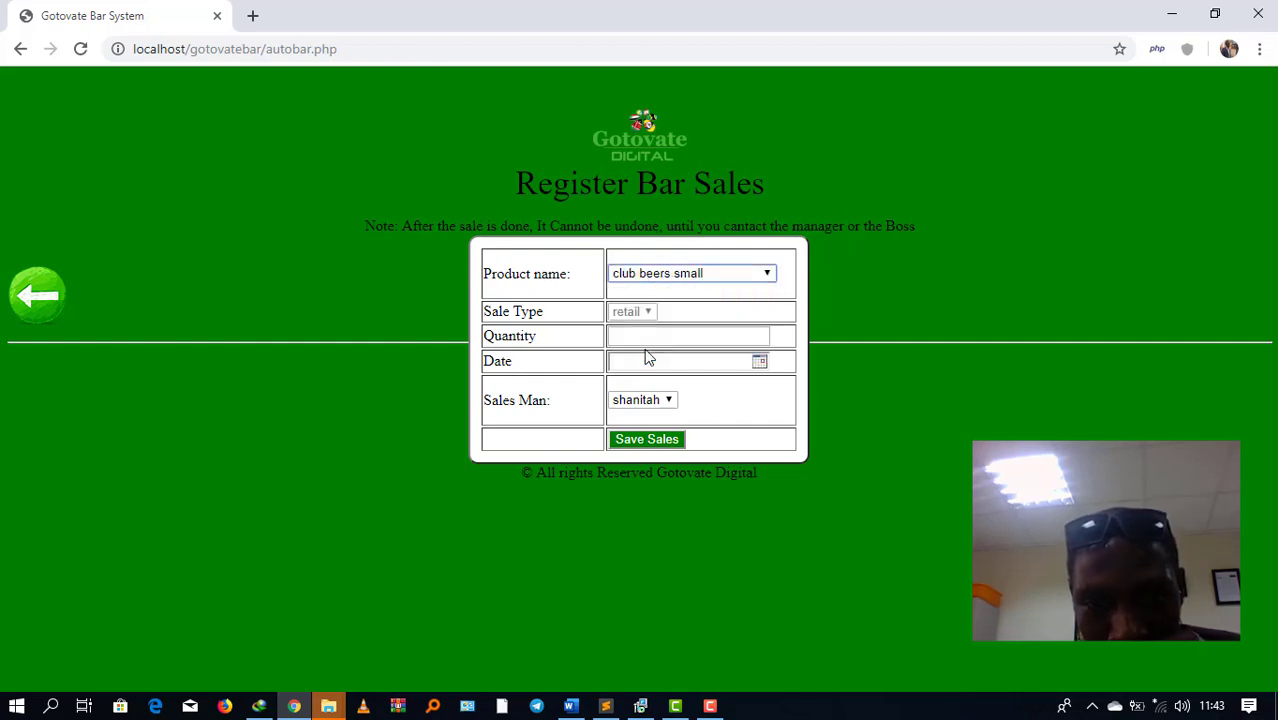
{"action": "left_click", "coordinate": [655, 333]}
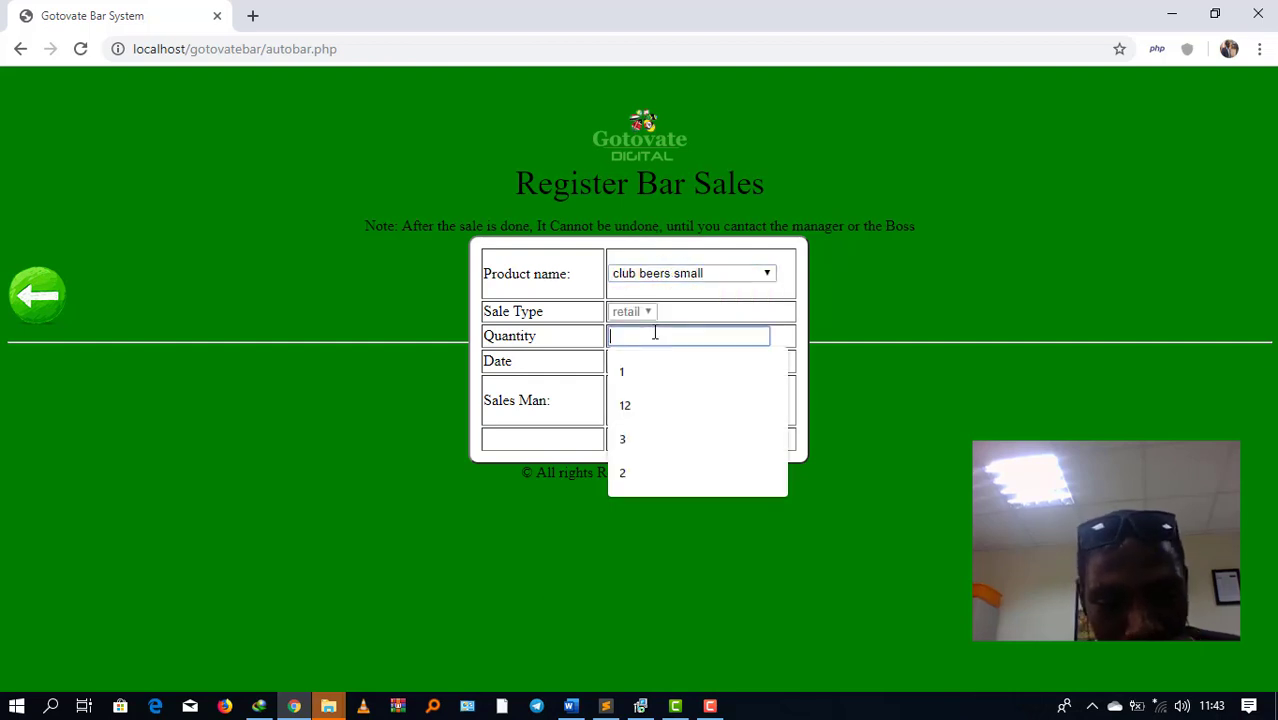
{"action": "type", "text": "2"}
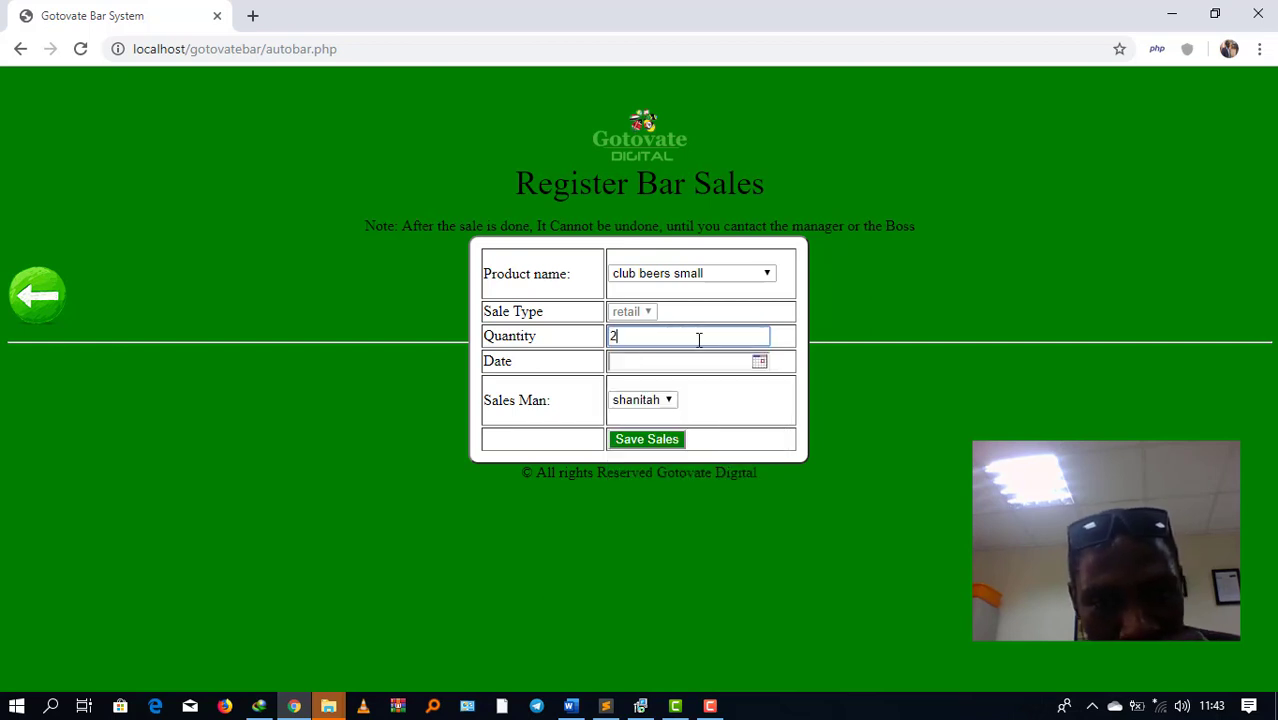
Step: Date the sale 07/23/2019, assign it to the third salesman, and save it
{"action": "left_click", "coordinate": [710, 365]}
{"action": "key", "text": "Escape"}
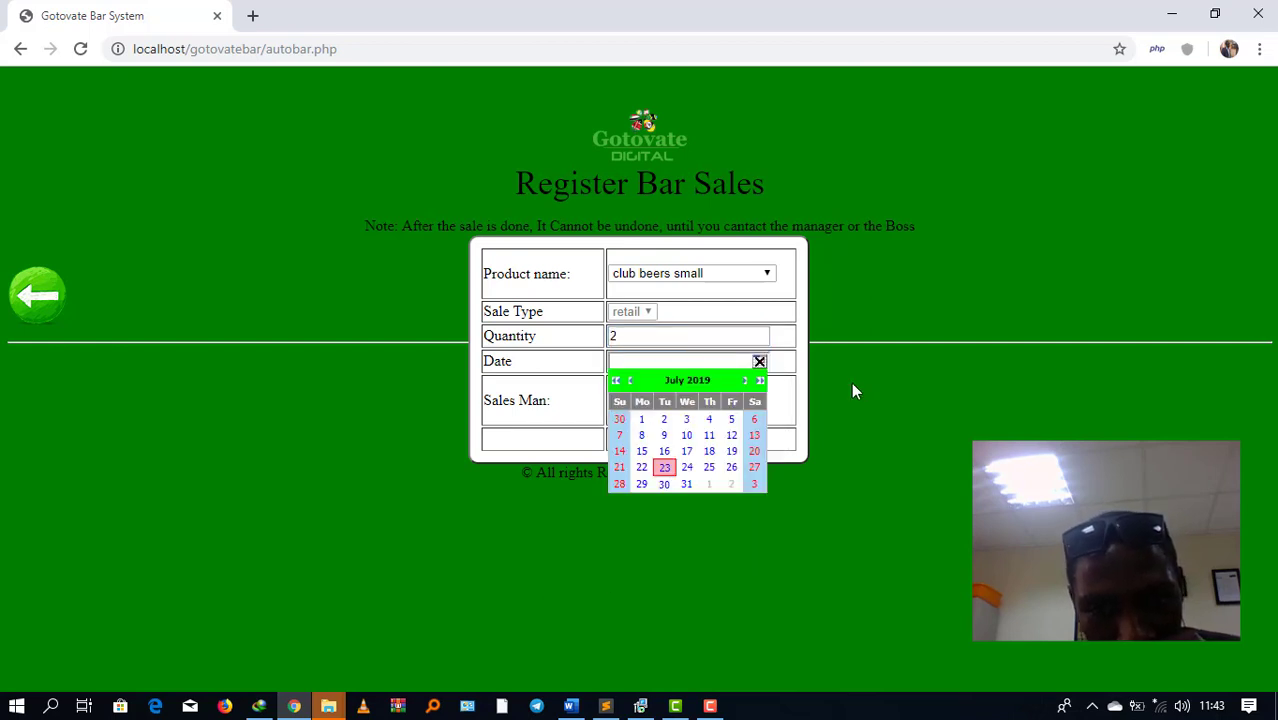
{"action": "left_click", "coordinate": [659, 464]}
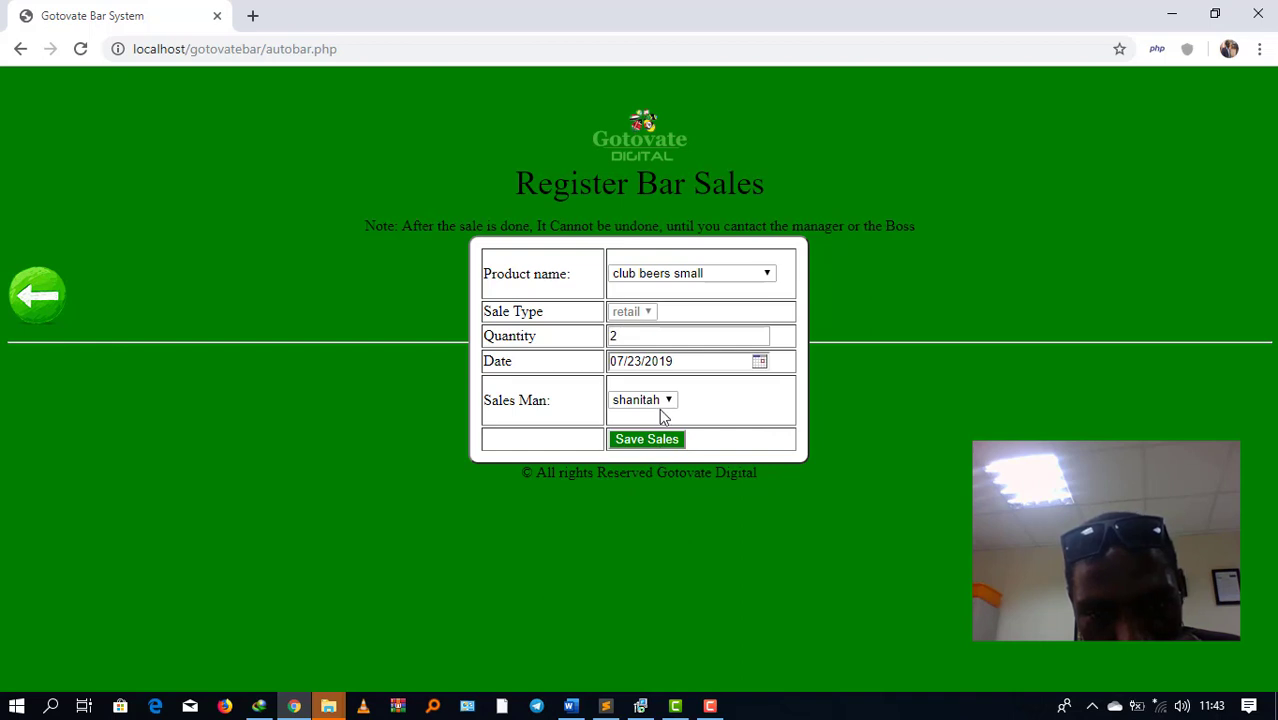
{"action": "left_click", "coordinate": [659, 399]}
{"action": "left_click", "coordinate": [648, 448]}
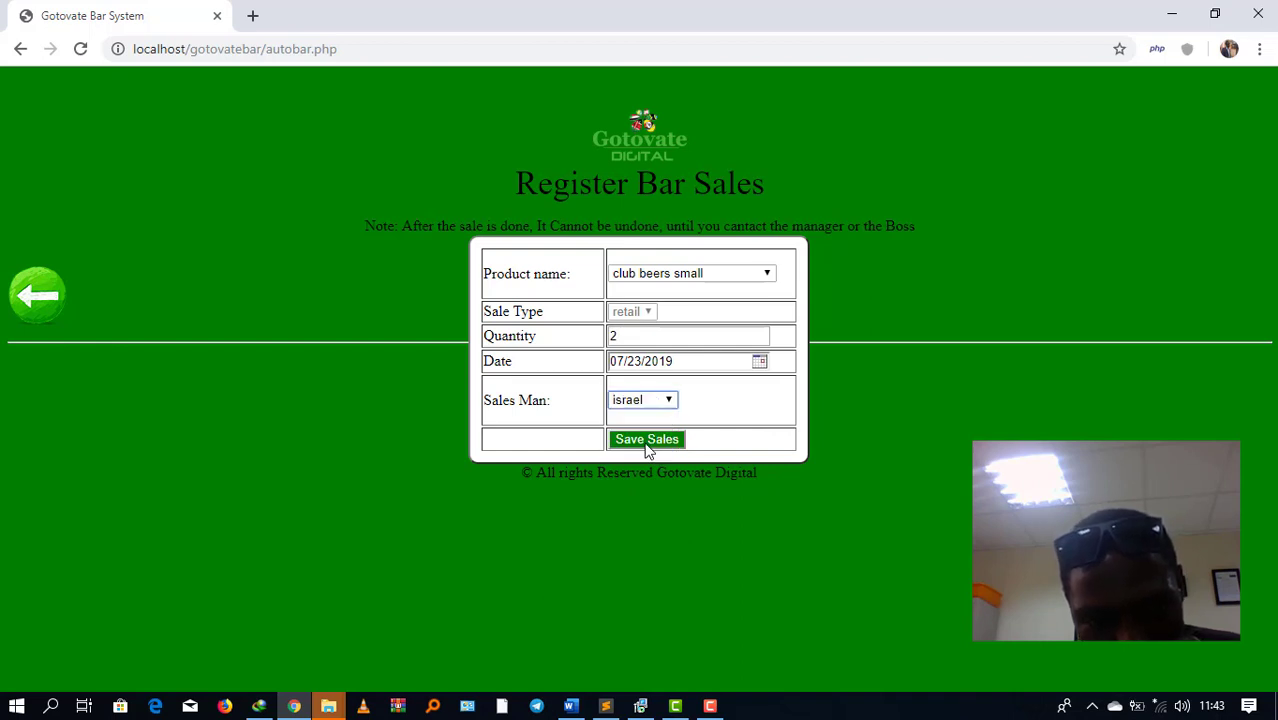
{"action": "left_click", "coordinate": [650, 440]}
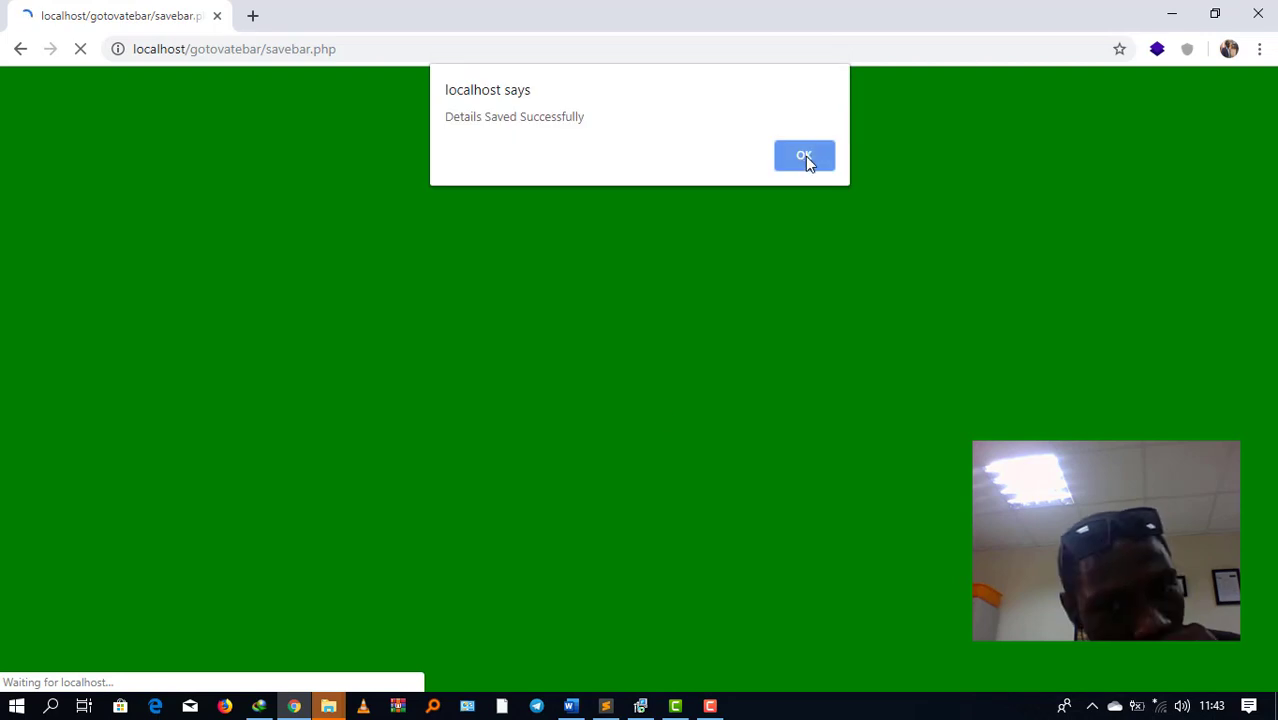
{"action": "left_click", "coordinate": [805, 156]}
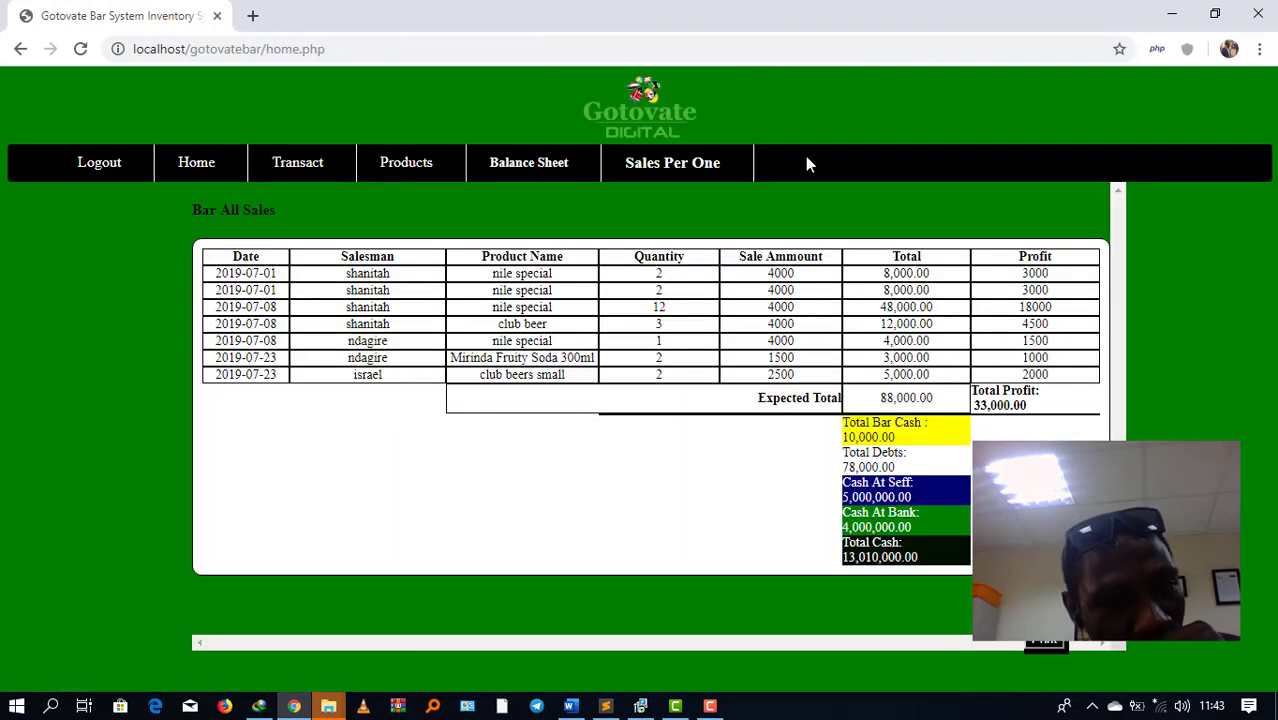
Step: Run the Sales Per One report for 07/23/2019 to 07/23/2019 for the new salesman
{"action": "left_click", "coordinate": [658, 176]}
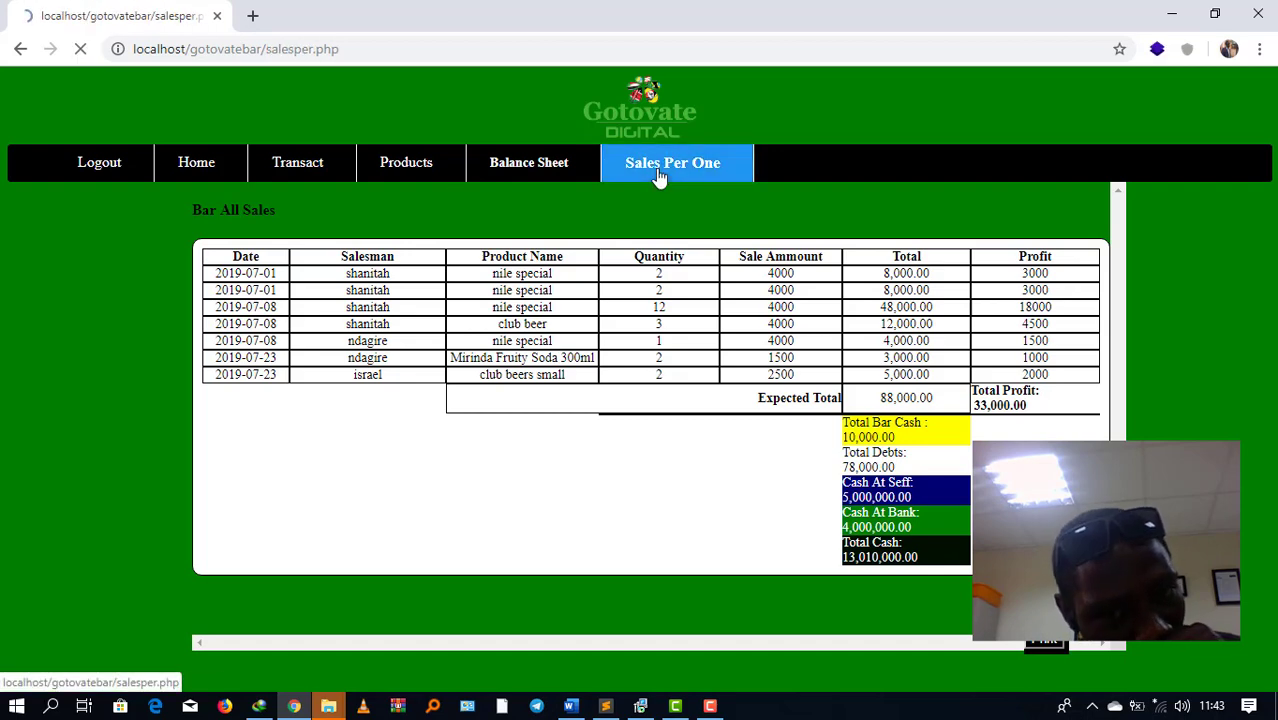
{"action": "left_click", "coordinate": [655, 174]}
{"action": "key", "text": "Down"}
{"action": "key", "text": "Down"}
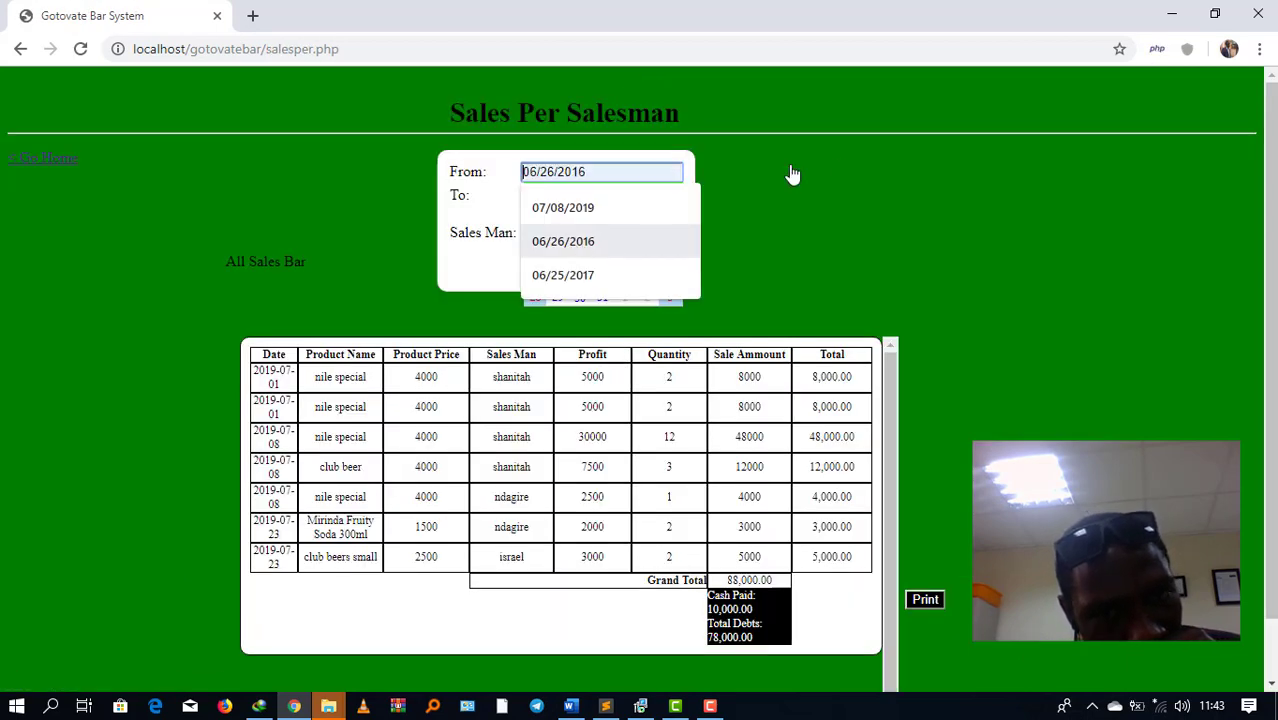
{"action": "key", "text": "Escape"}
{"action": "left_click", "coordinate": [580, 282]}
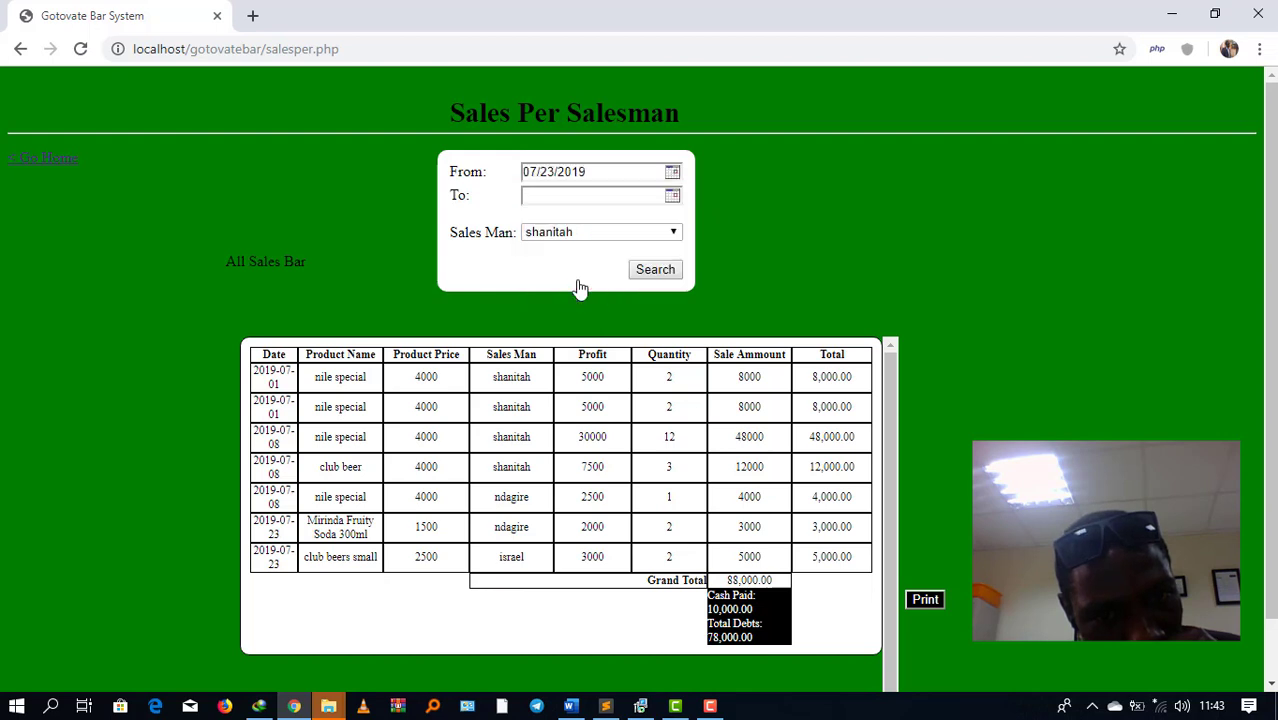
{"action": "left_click", "coordinate": [675, 199]}
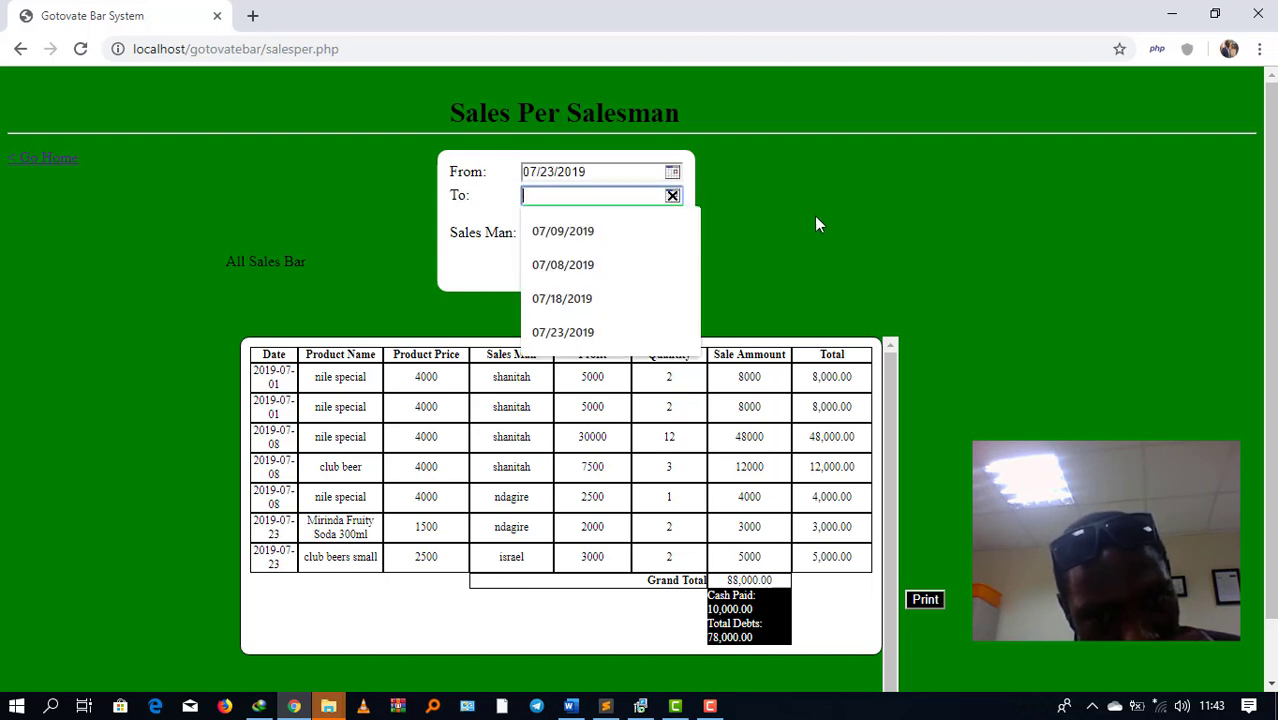
{"action": "key", "text": "Escape"}
{"action": "left_click", "coordinate": [585, 310]}
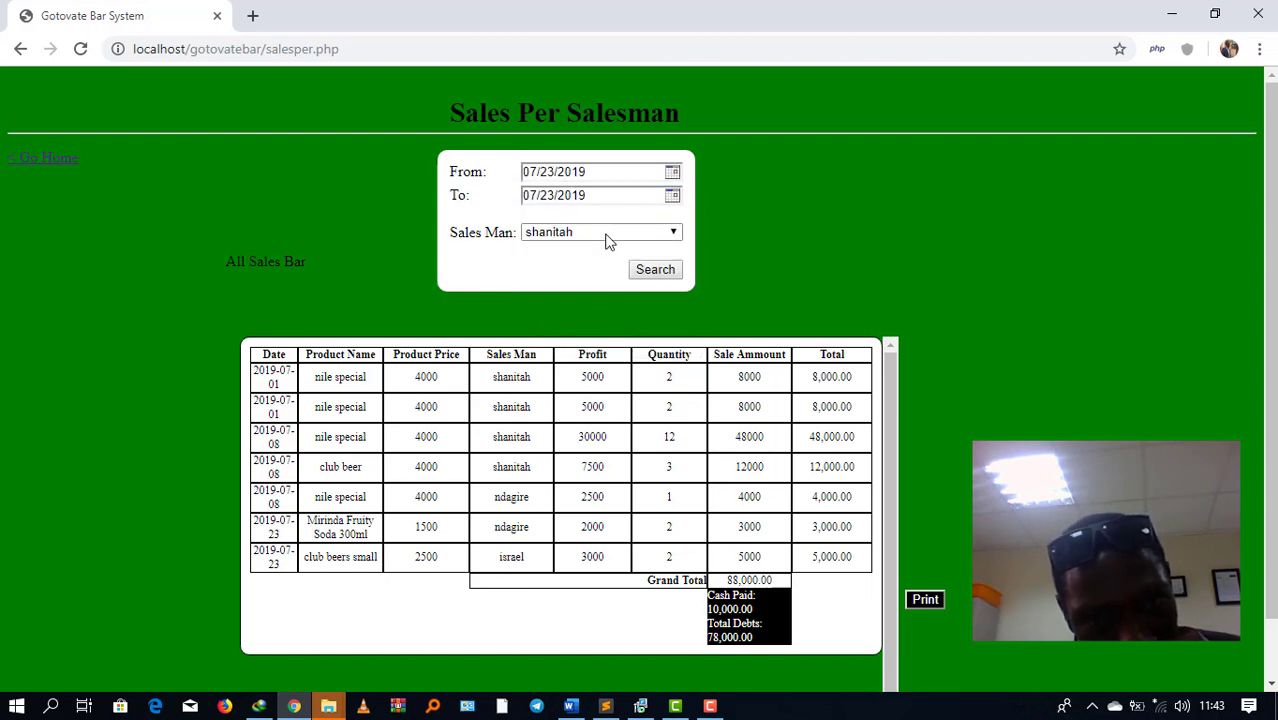
{"action": "left_click", "coordinate": [605, 243]}
{"action": "left_click", "coordinate": [561, 277]}
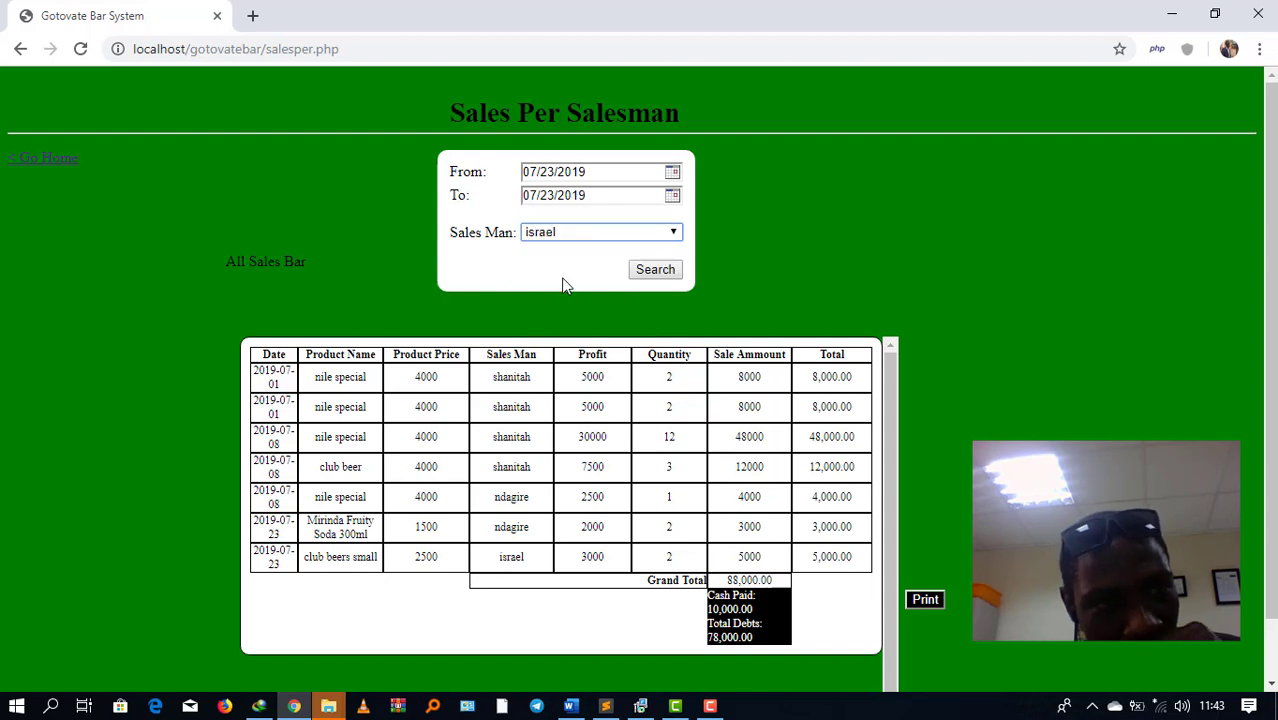
{"action": "left_click", "coordinate": [660, 272]}
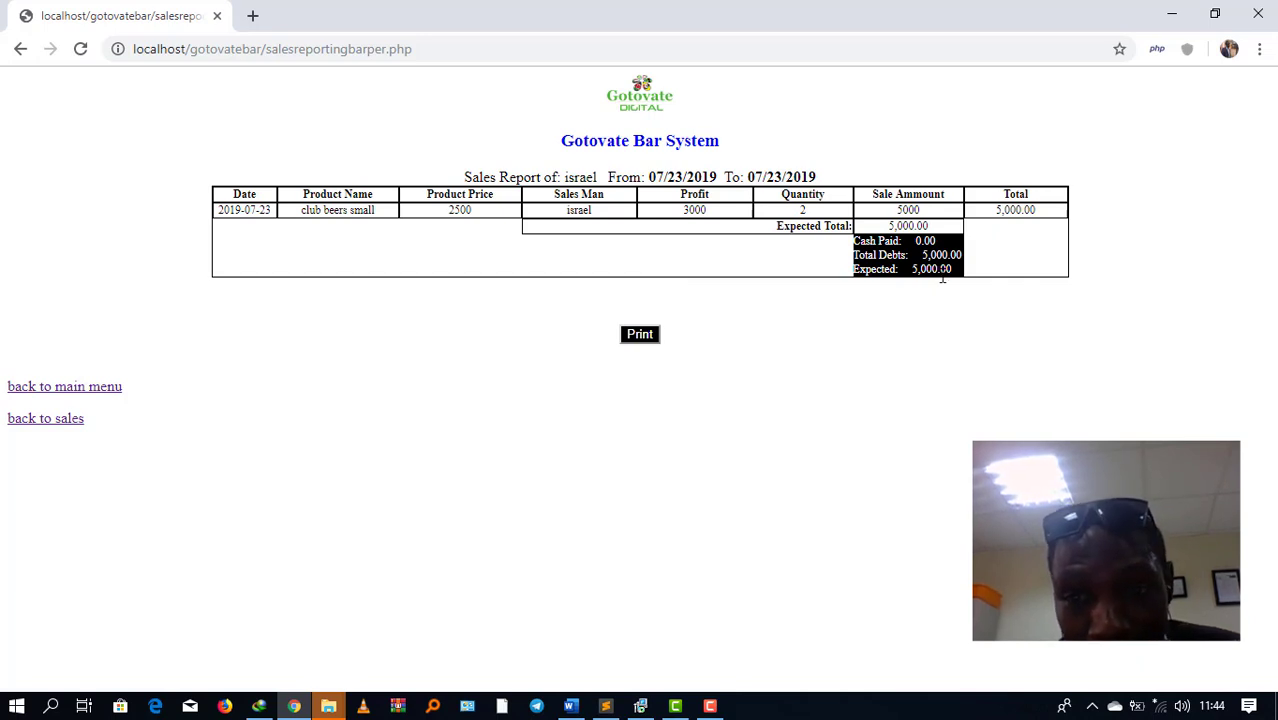
Step: Highlight the Expected 5,000.00 amount on the sales report, then go back to the main menu
{"action": "left_click_drag", "start_coordinate": [952, 280], "coordinate": [862, 255]}
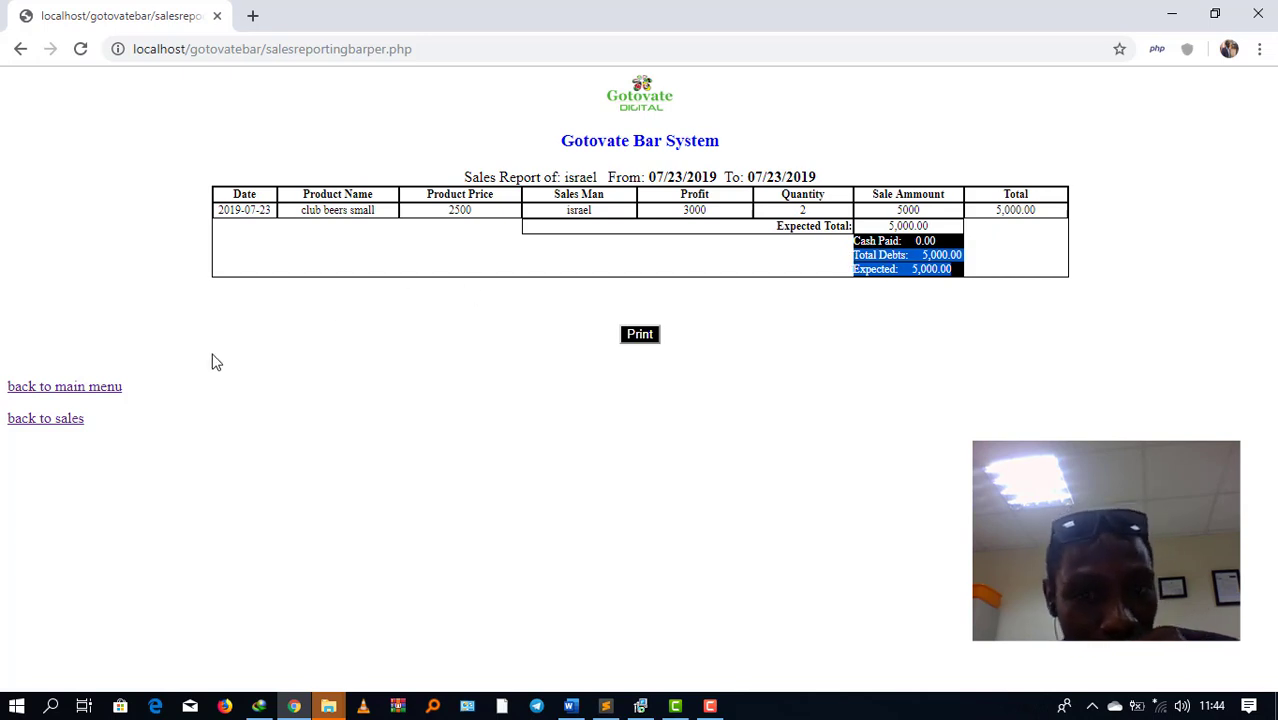
{"action": "left_click", "coordinate": [78, 390]}
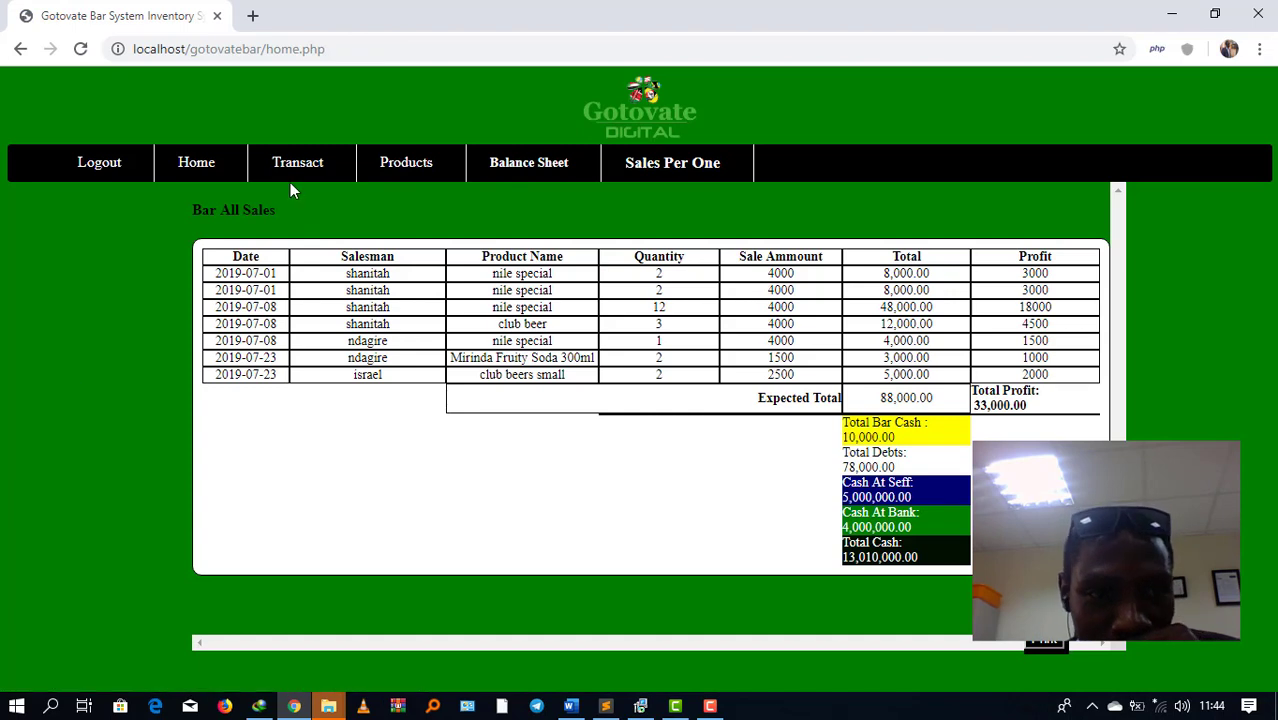
Step: Record 5000 cash received on 23 July 2019 for the third salesman, then return home
{"action": "mouse_move", "coordinate": [298, 168]}
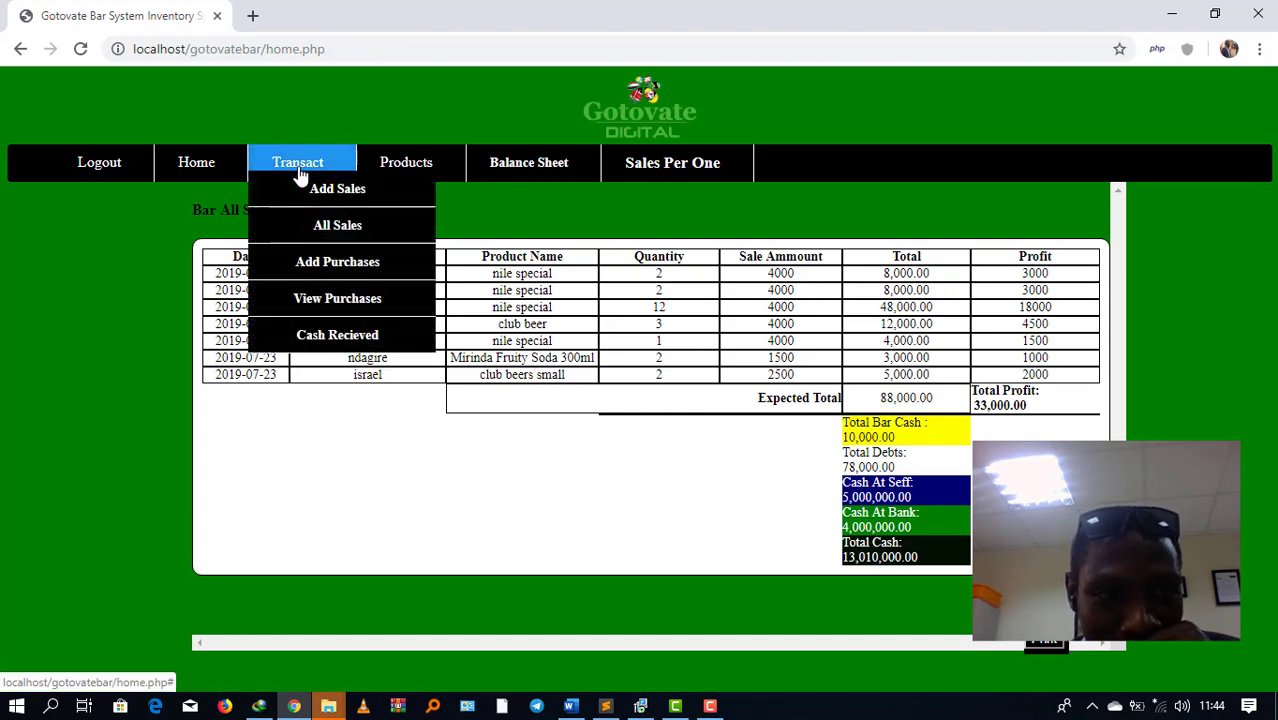
{"action": "left_click", "coordinate": [316, 336]}
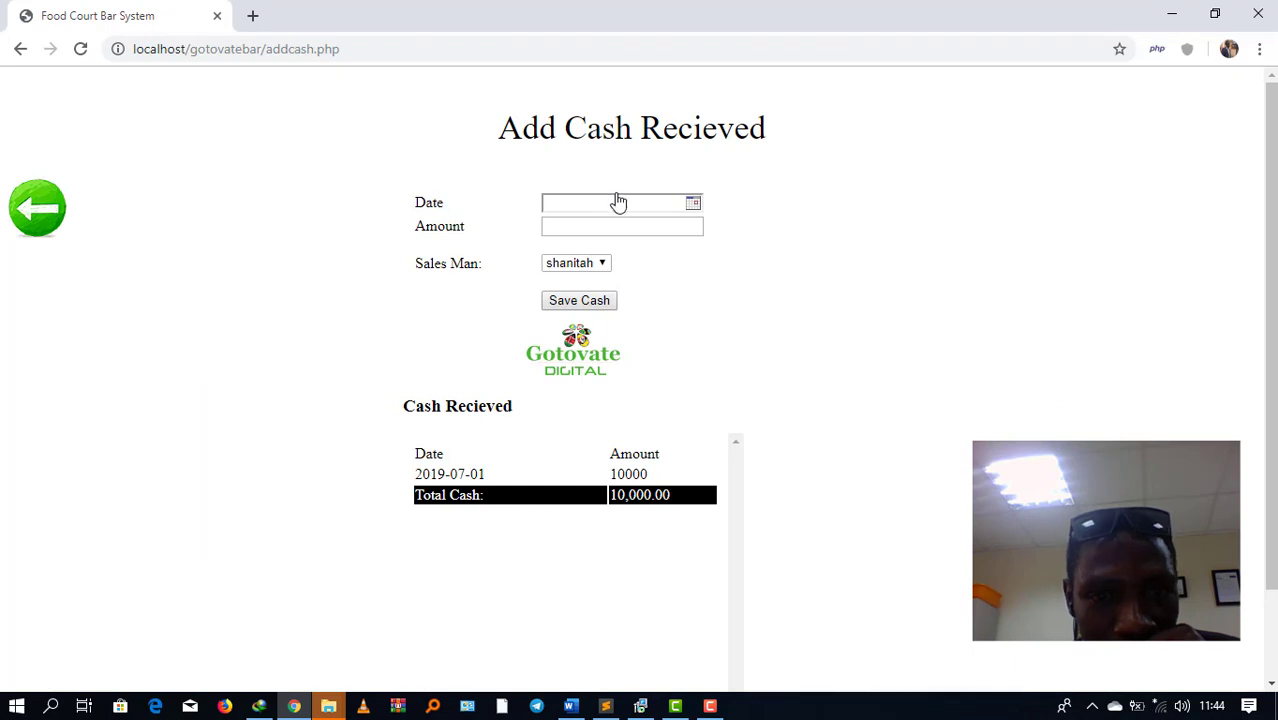
{"action": "left_click", "coordinate": [693, 203]}
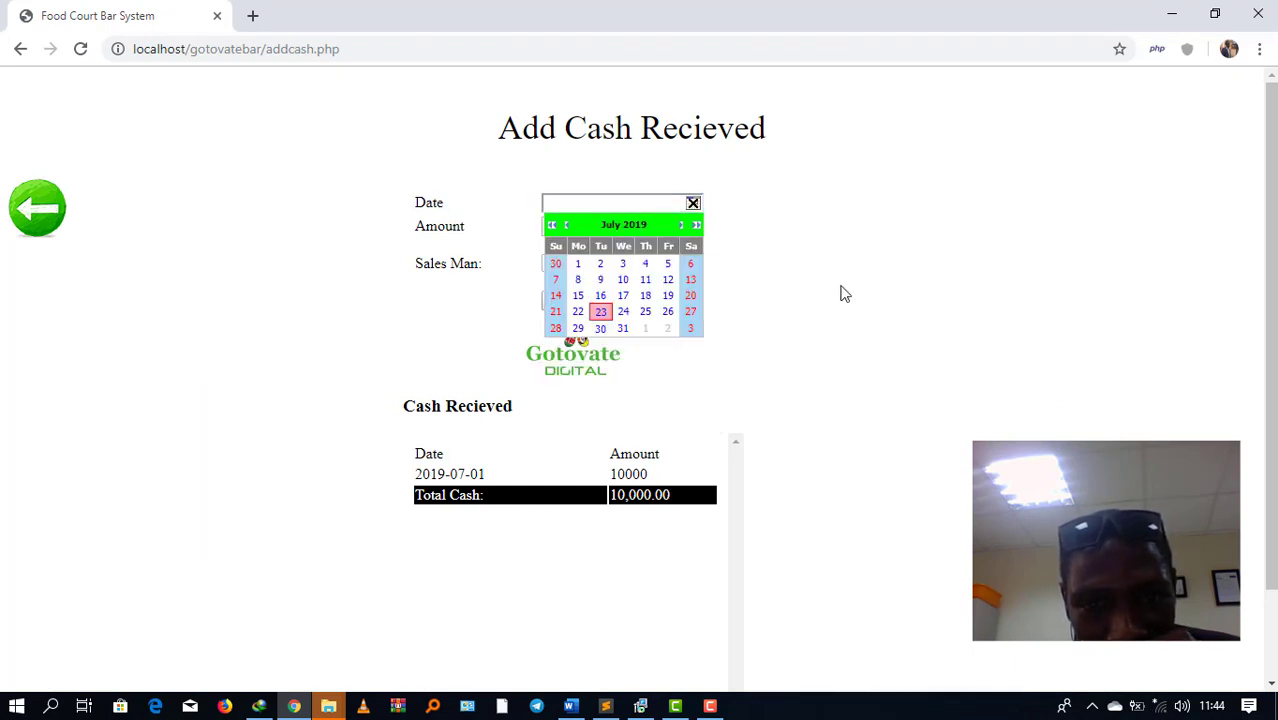
{"action": "left_click", "coordinate": [601, 312]}
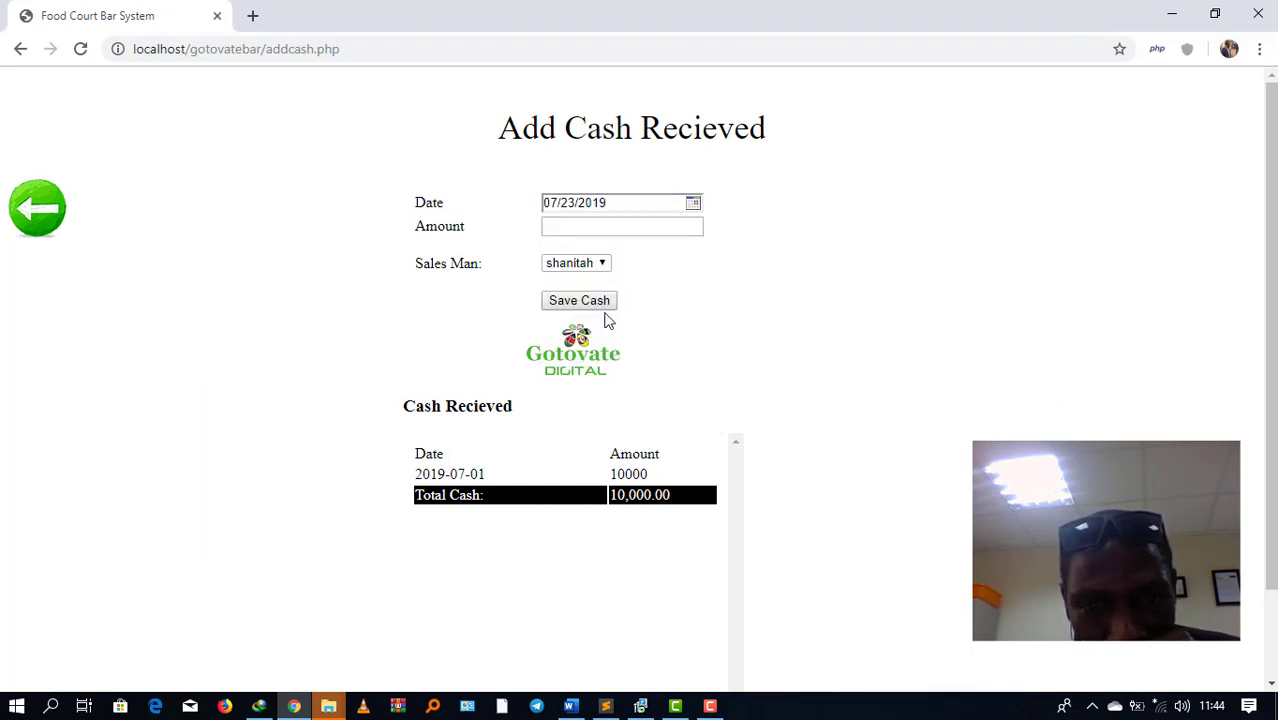
{"action": "left_click", "coordinate": [662, 228]}
{"action": "type", "text": "5000"}
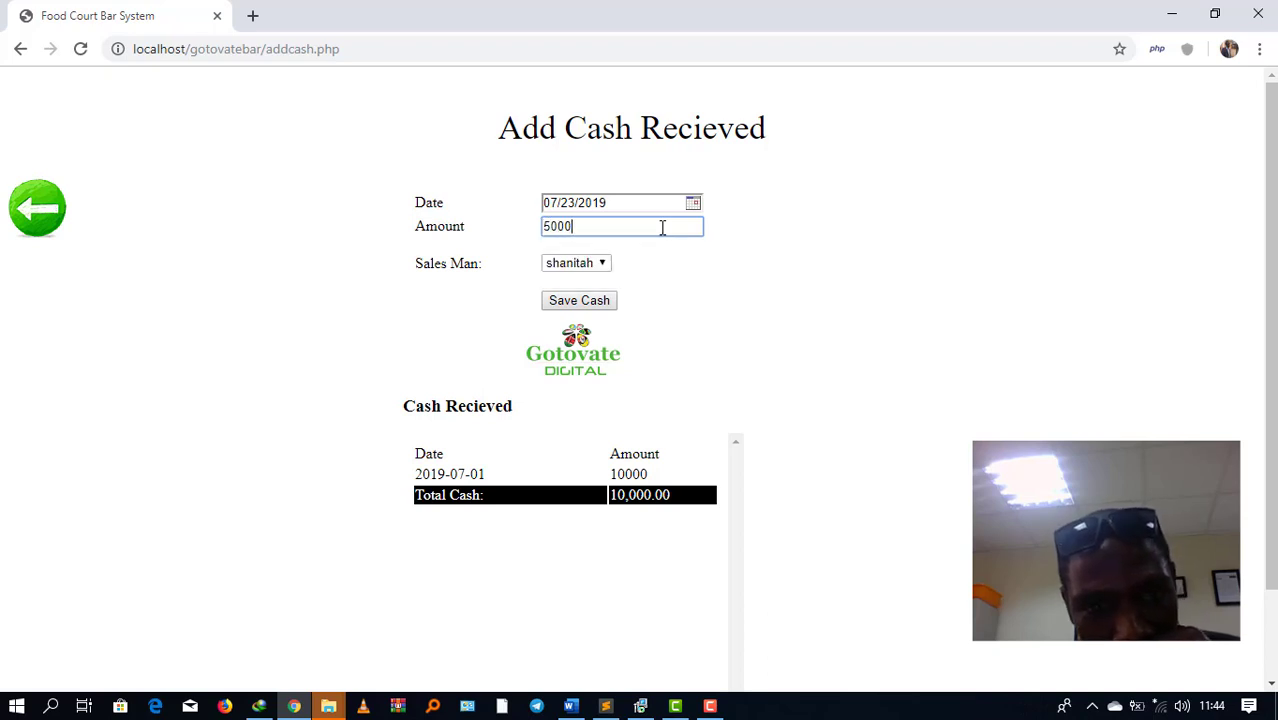
{"action": "left_click", "coordinate": [600, 262]}
{"action": "left_click", "coordinate": [565, 312]}
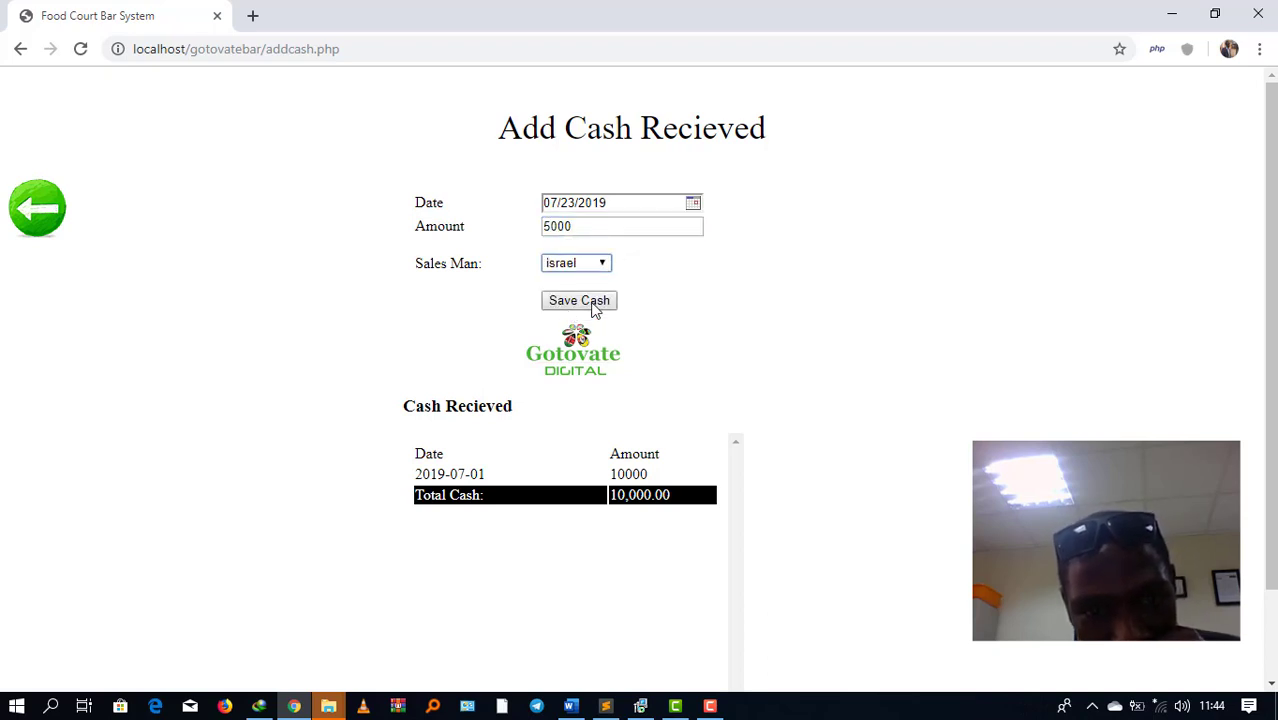
{"action": "left_click", "coordinate": [593, 306]}
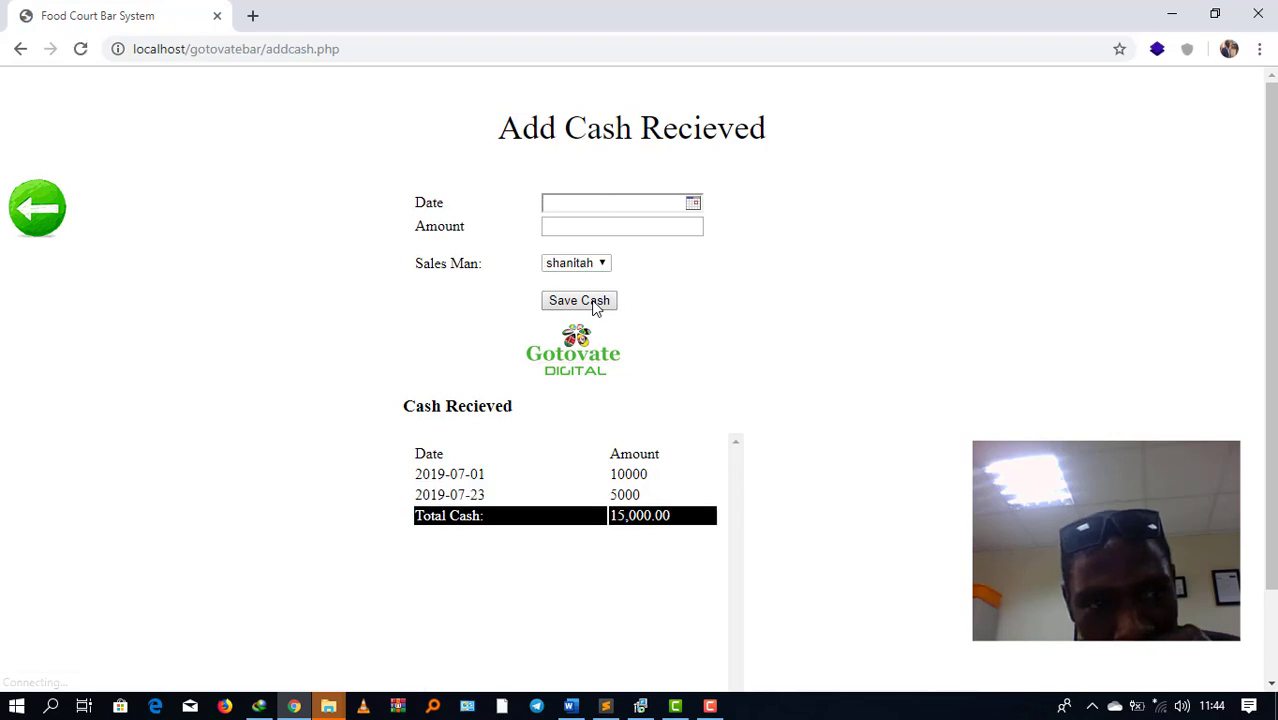
{"action": "left_click", "coordinate": [36, 210]}
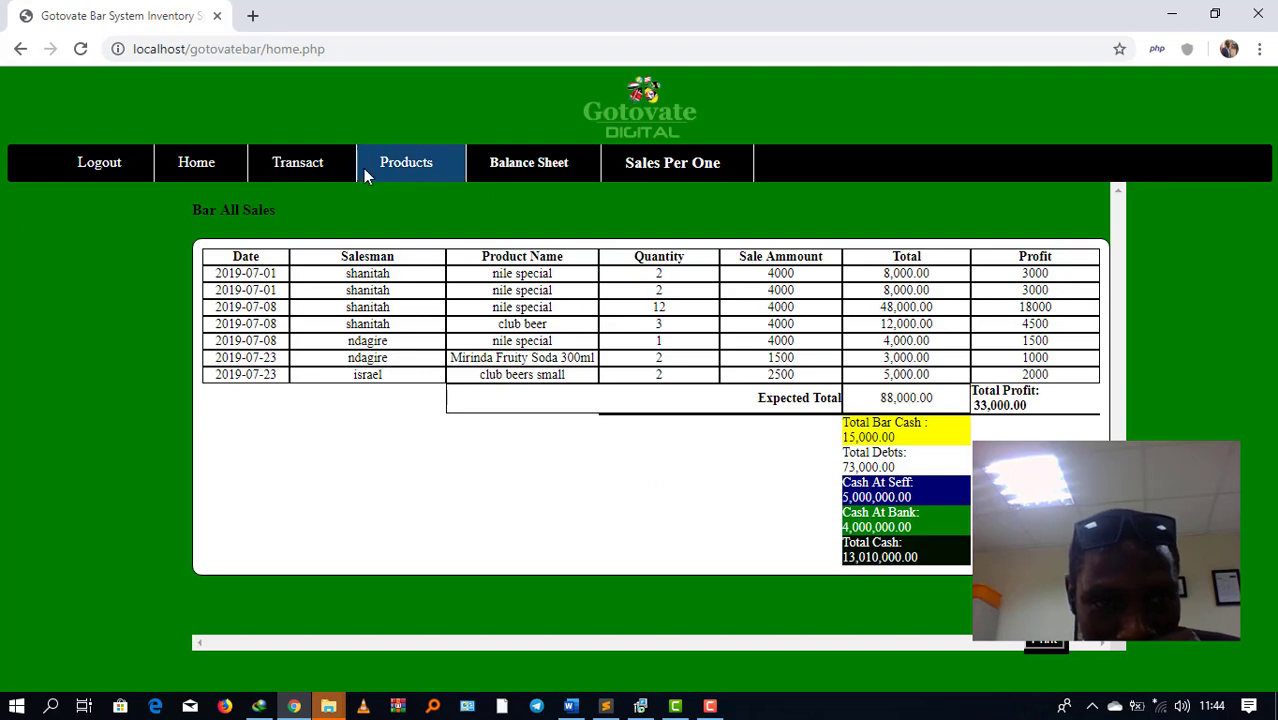
Step: Run the Sales Per One report from 07/23/2019 to 07/23/2019 for the club beers small salesman
{"action": "left_click", "coordinate": [659, 171]}
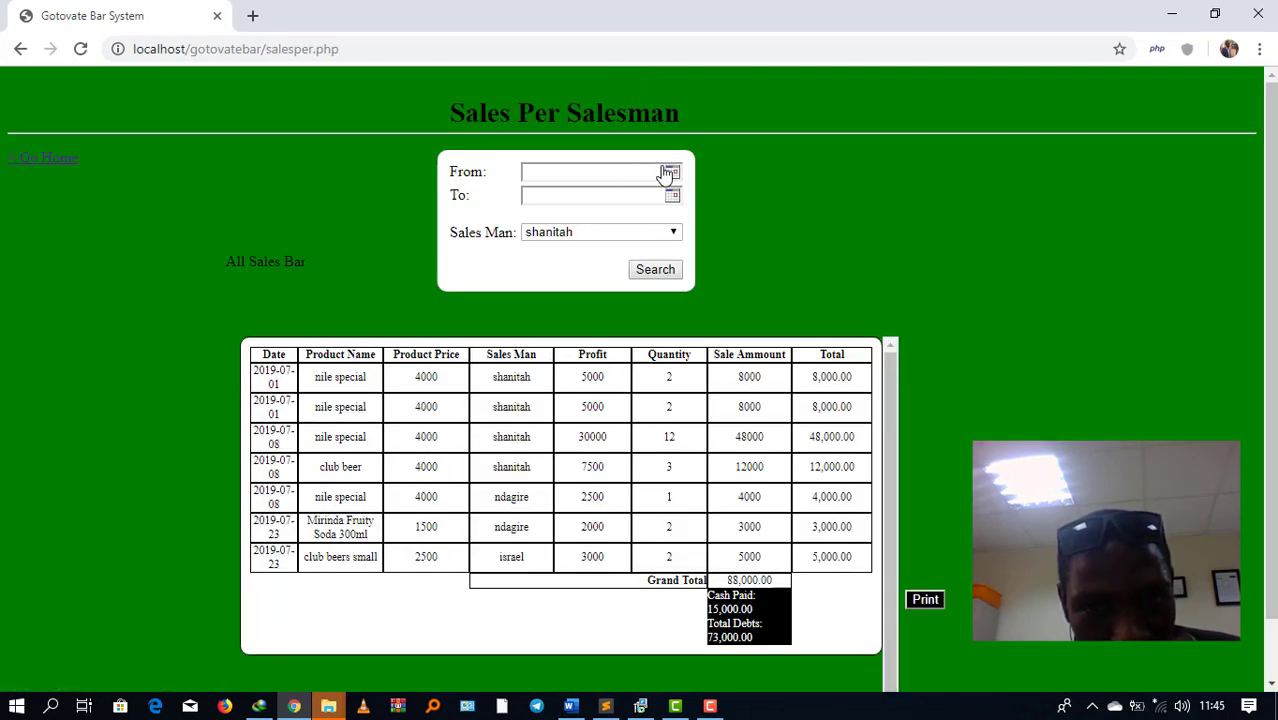
{"action": "left_click", "coordinate": [672, 172]}
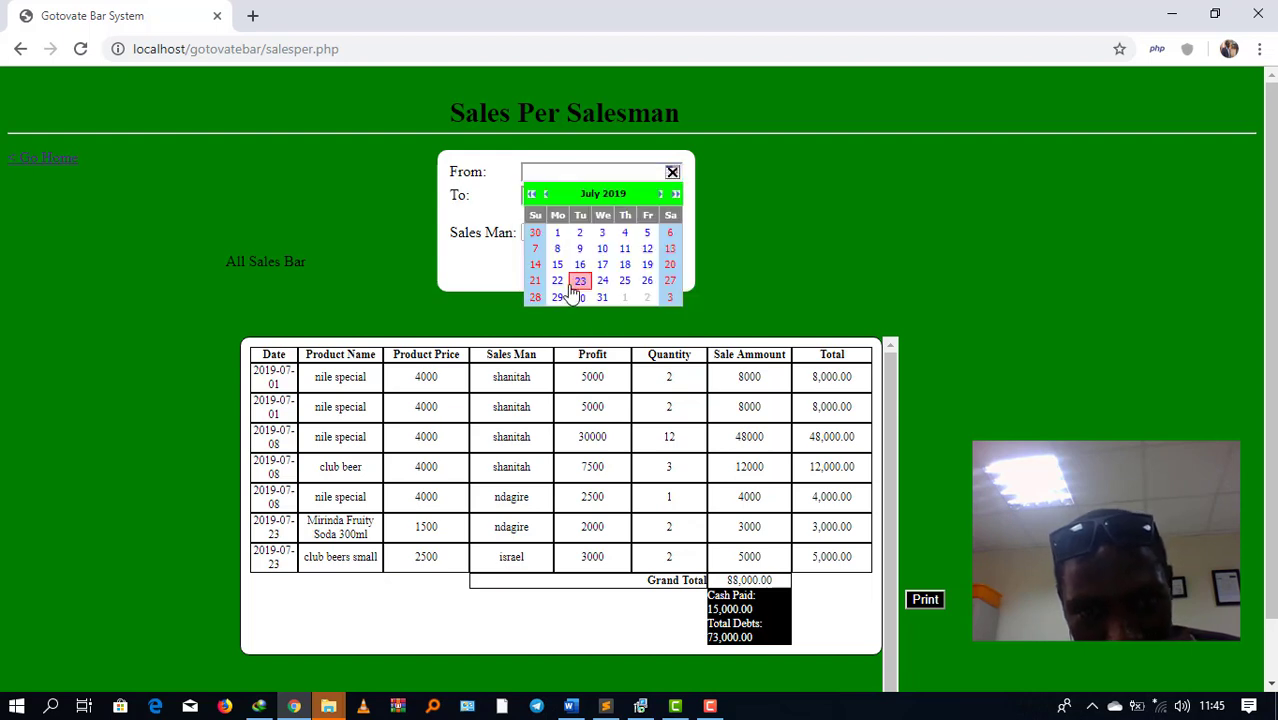
{"action": "left_click", "coordinate": [580, 281]}
{"action": "left_click", "coordinate": [673, 198]}
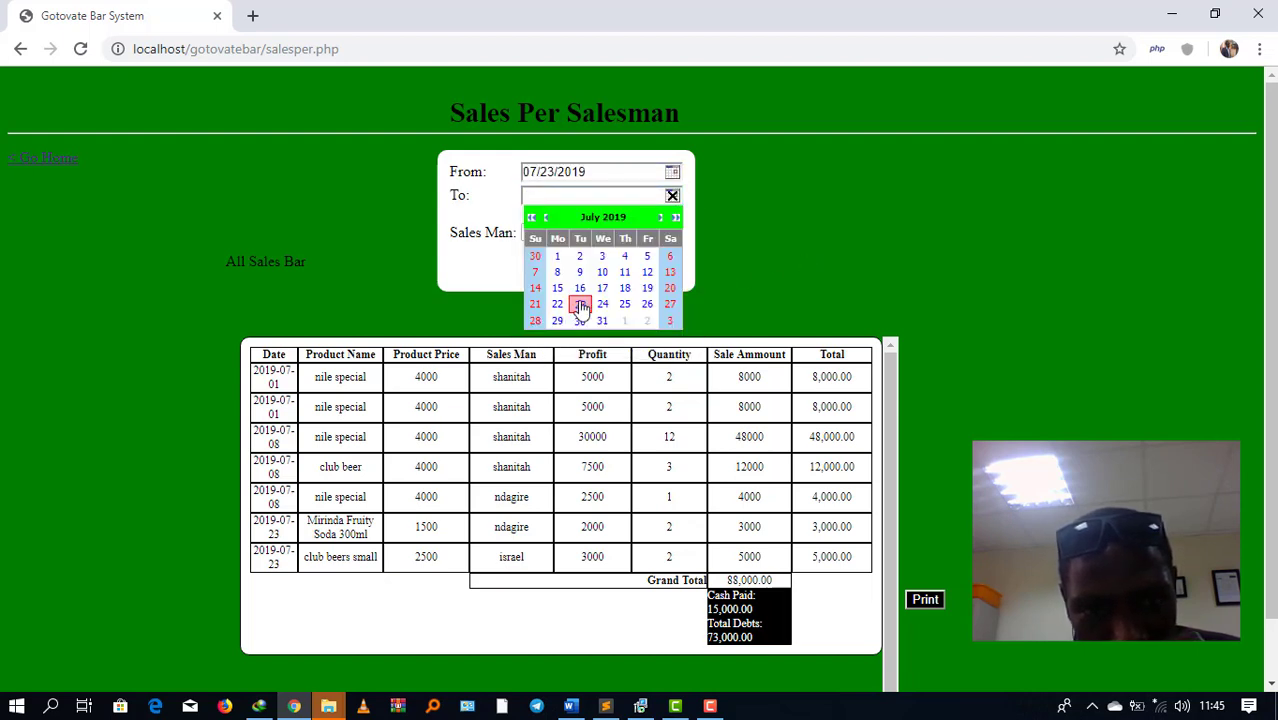
{"action": "left_click", "coordinate": [580, 304]}
{"action": "left_click", "coordinate": [611, 229]}
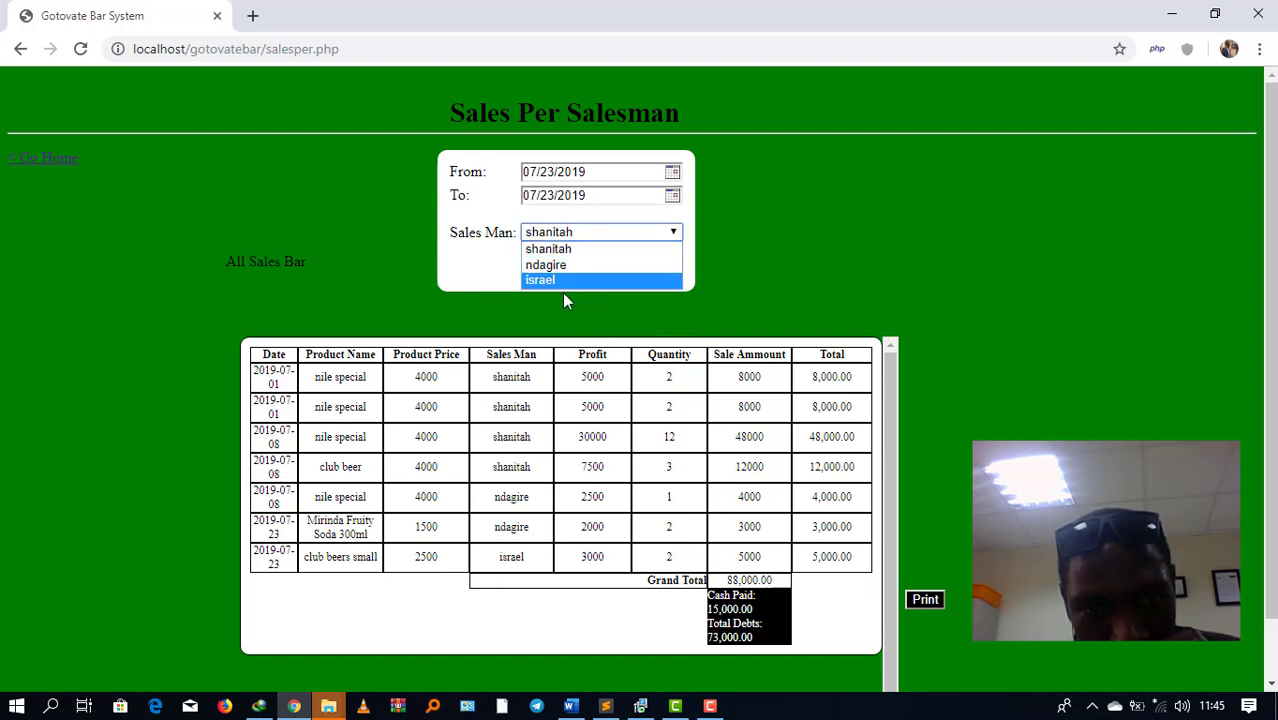
{"action": "left_click", "coordinate": [561, 280]}
{"action": "left_click", "coordinate": [656, 270]}
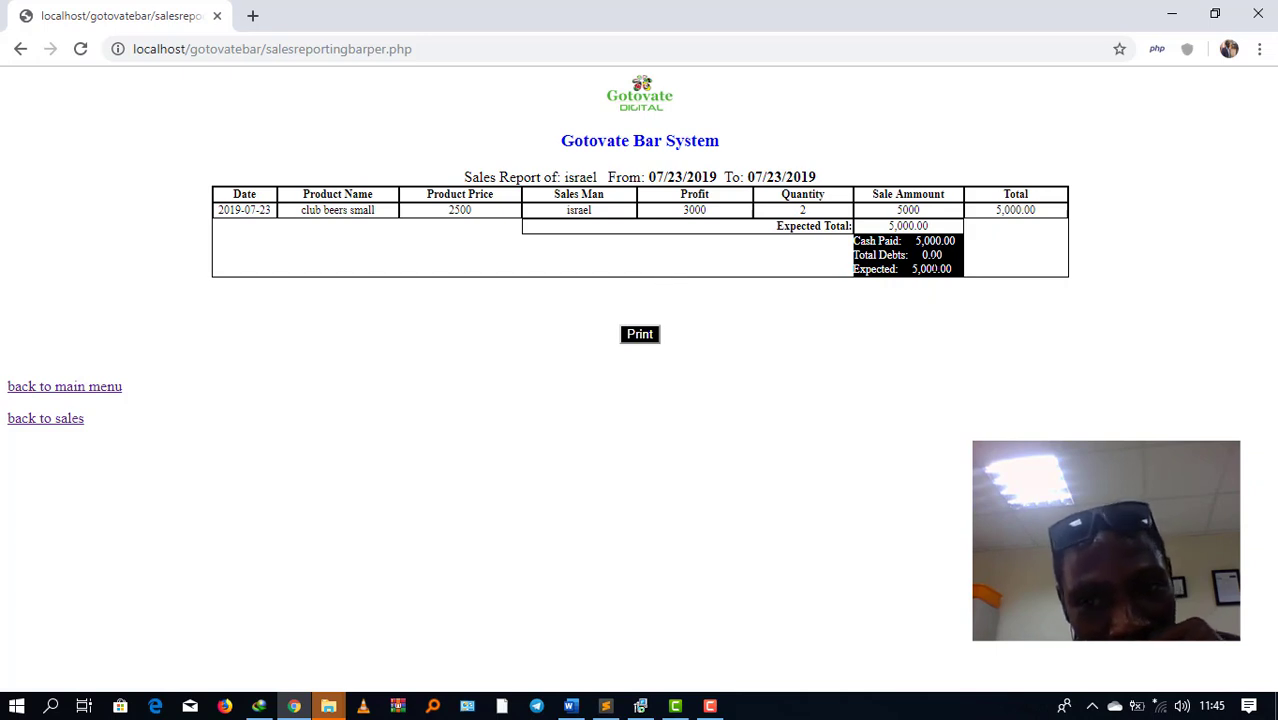
Step: Highlight the report's Total Debts of 0.00, then return to the home page
{"action": "left_click_drag", "start_coordinate": [943, 256], "coordinate": [853, 265]}
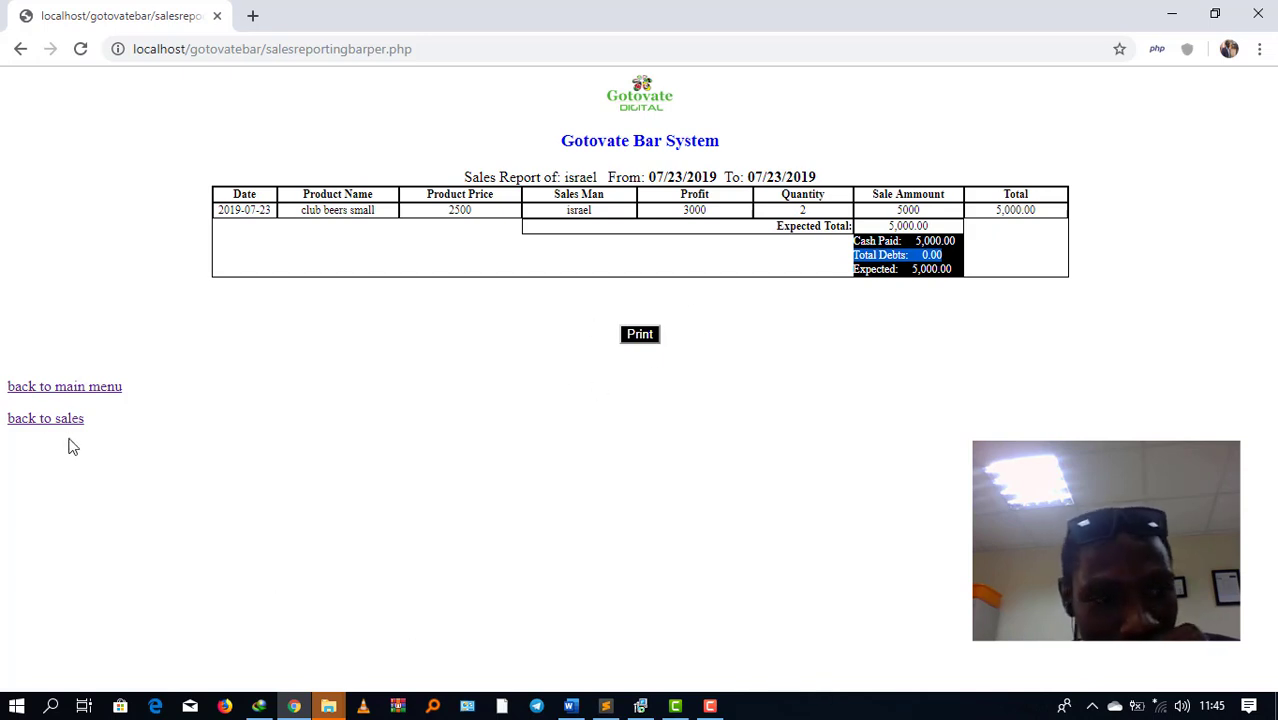
{"action": "left_click", "coordinate": [47, 393]}
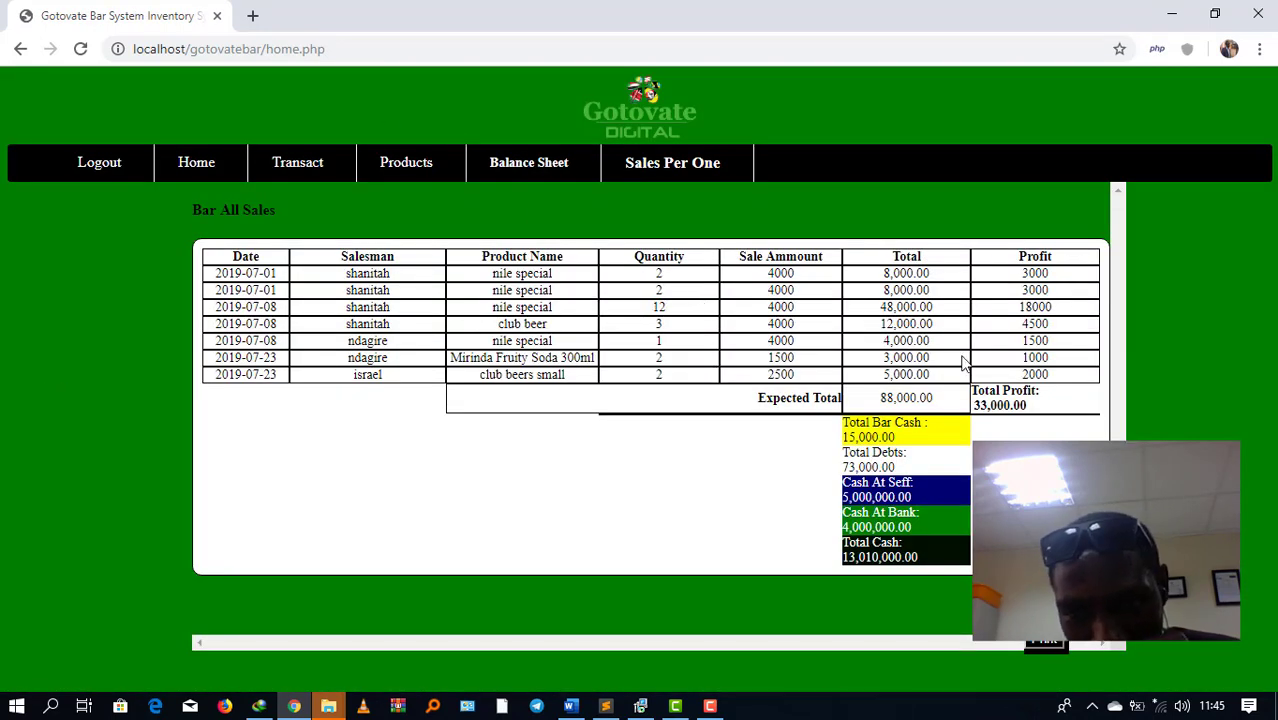
{"action": "left_click_drag", "start_coordinate": [942, 398], "coordinate": [879, 397]}
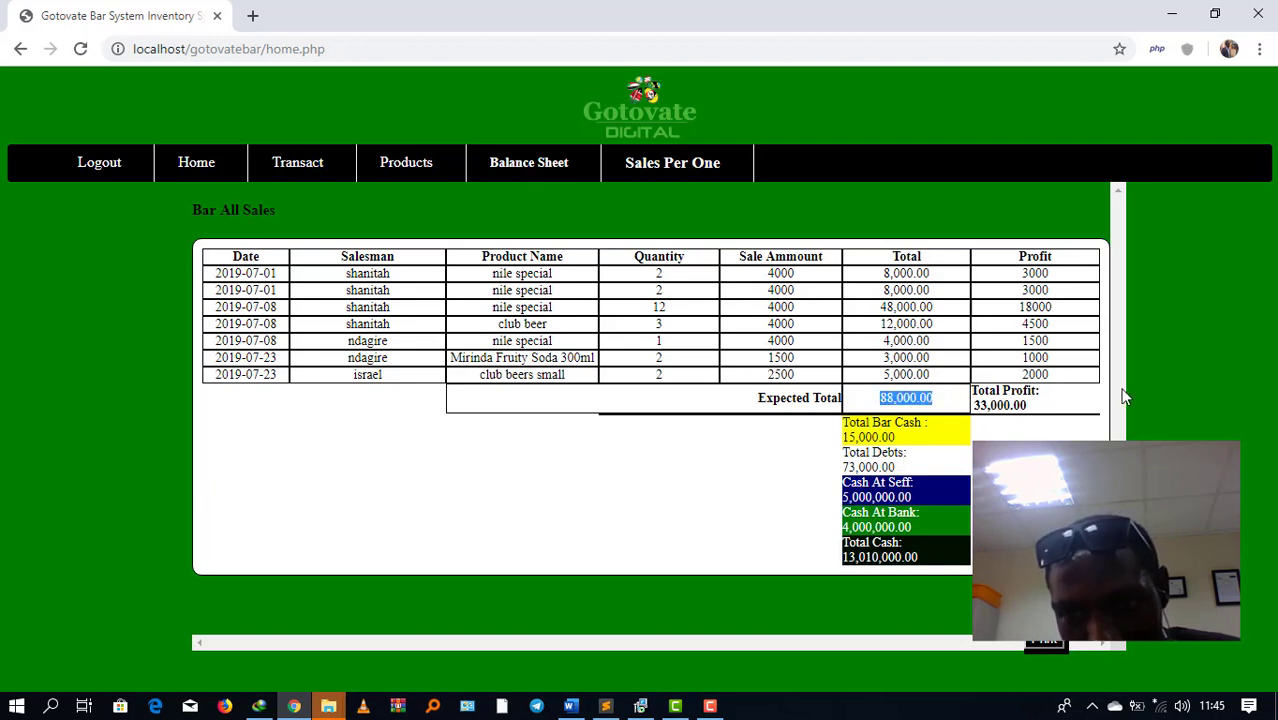
{"action": "left_click_drag", "start_coordinate": [1038, 408], "coordinate": [976, 397]}
{"action": "left_click_drag", "start_coordinate": [909, 467], "coordinate": [845, 469]}
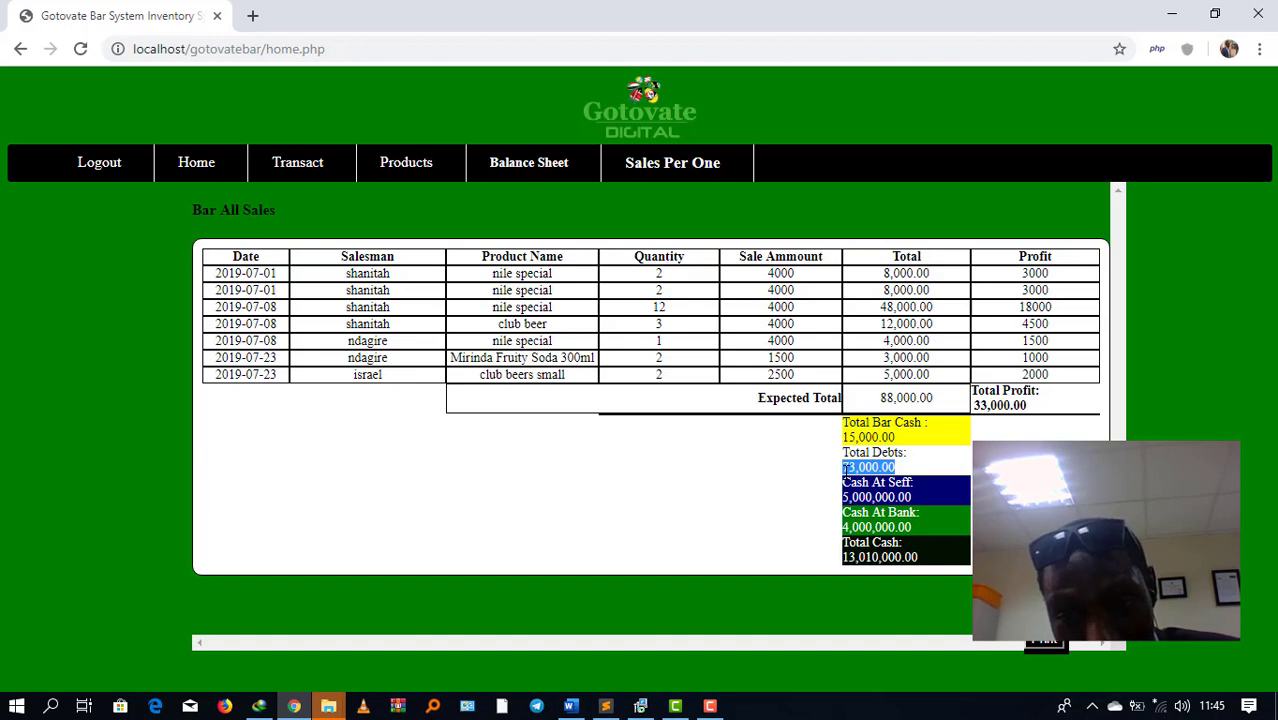
{"action": "left_click_drag", "start_coordinate": [926, 497], "coordinate": [843, 497]}
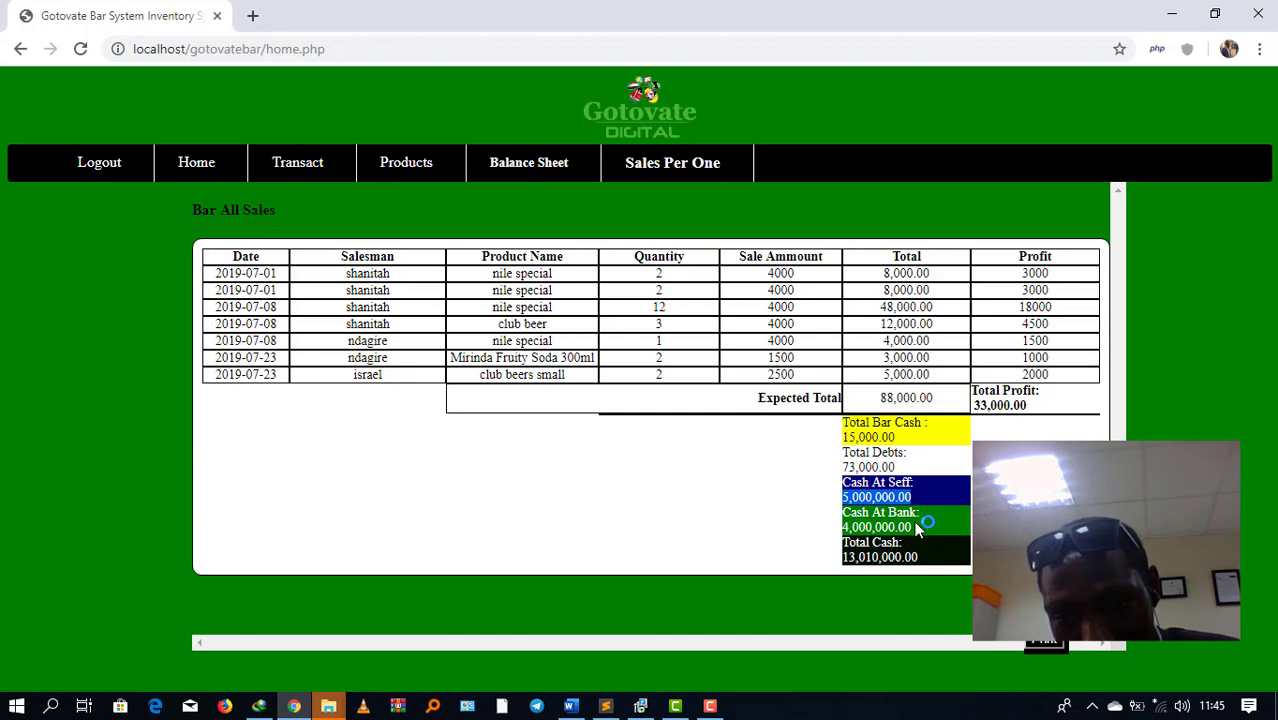
{"action": "left_click_drag", "start_coordinate": [916, 529], "coordinate": [850, 527]}
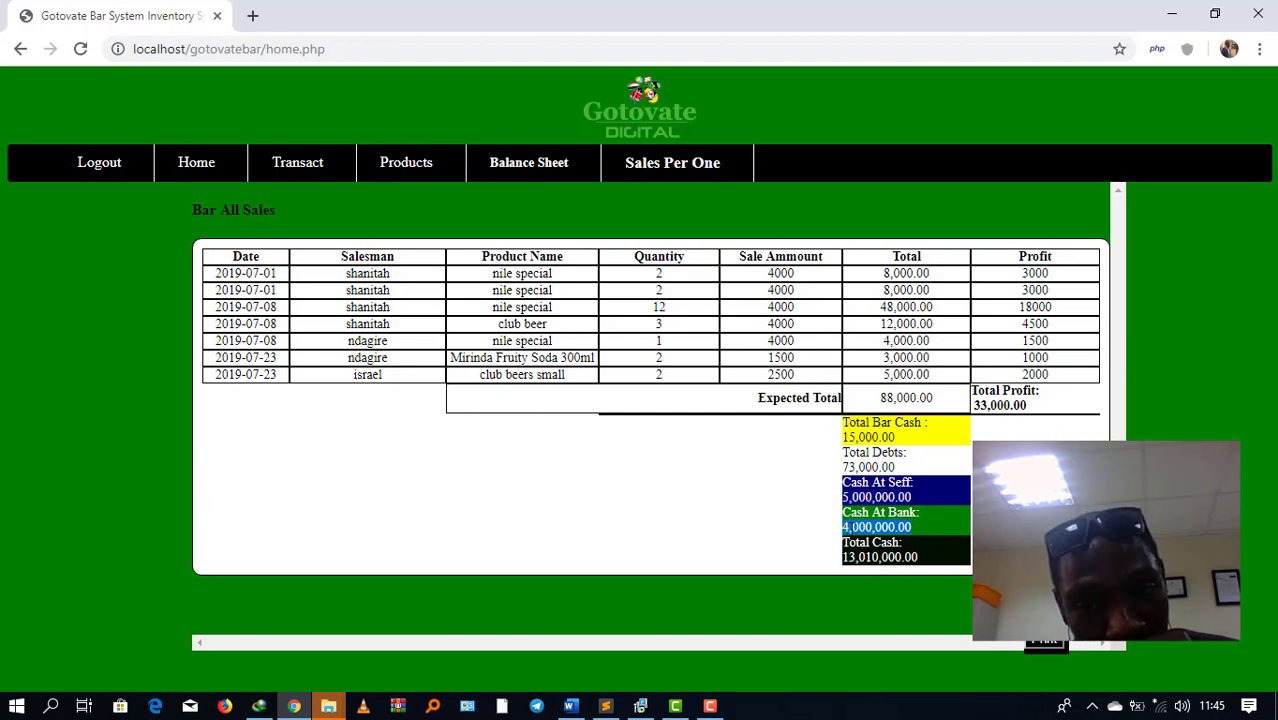
{"action": "left_click_drag", "start_coordinate": [915, 529], "coordinate": [826, 535]}
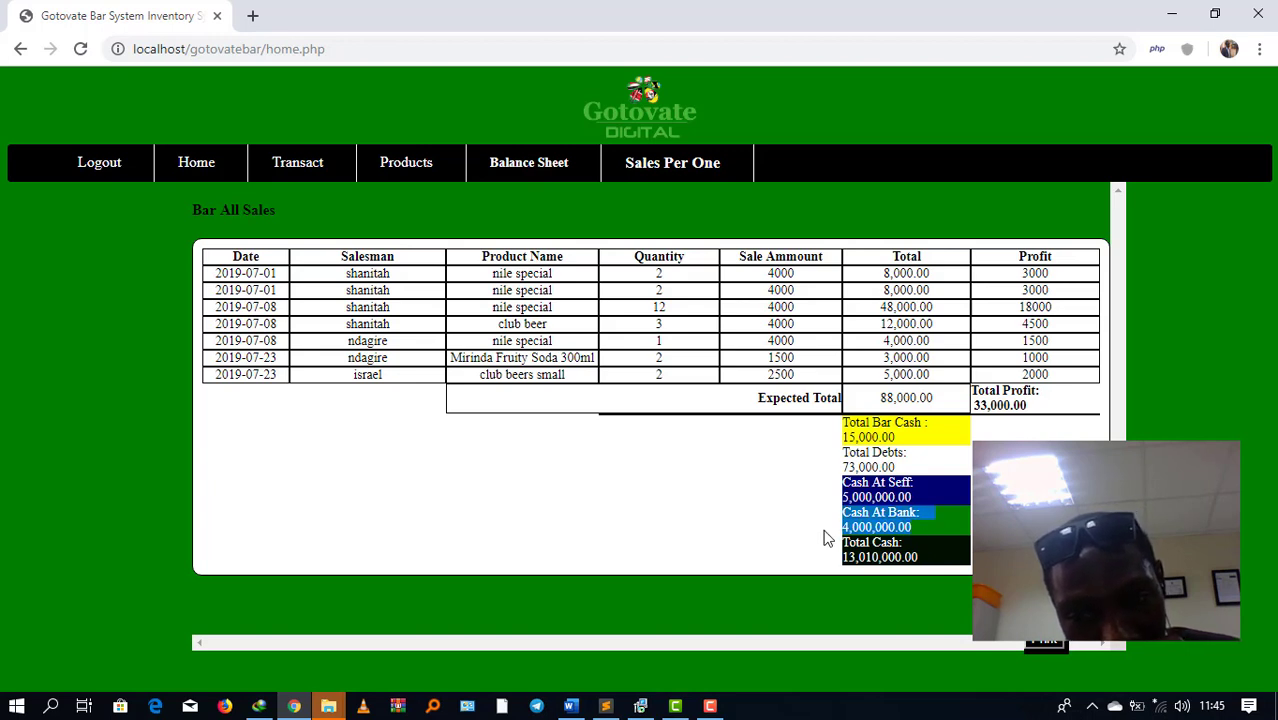
{"action": "left_click_drag", "start_coordinate": [918, 558], "coordinate": [842, 557]}
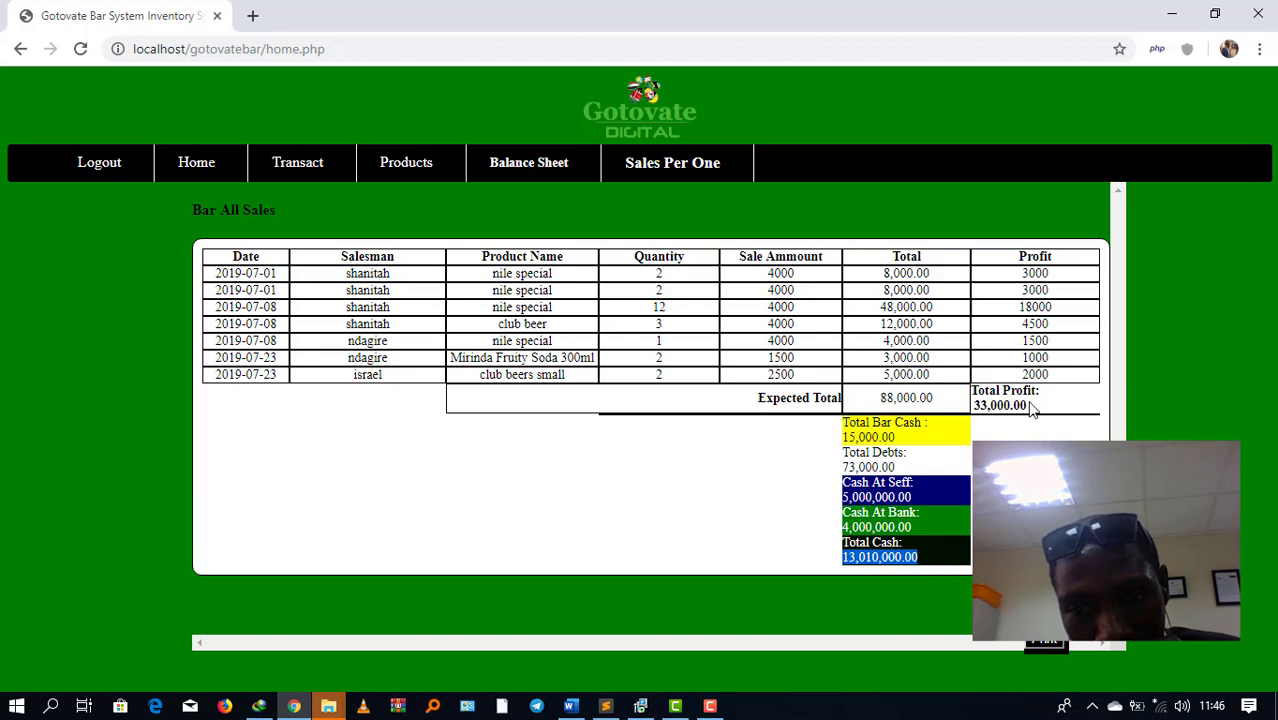
{"action": "left_click_drag", "start_coordinate": [1030, 406], "coordinate": [878, 418]}
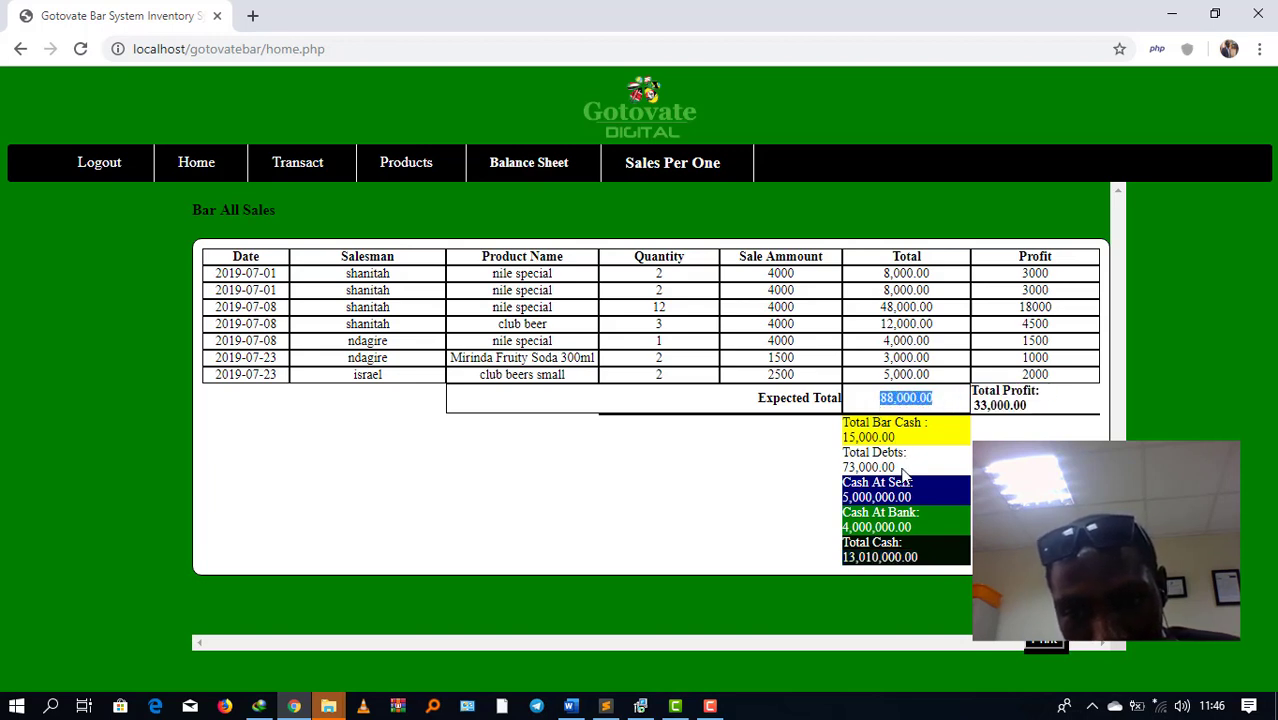
{"action": "left_click_drag", "start_coordinate": [906, 474], "coordinate": [824, 478]}
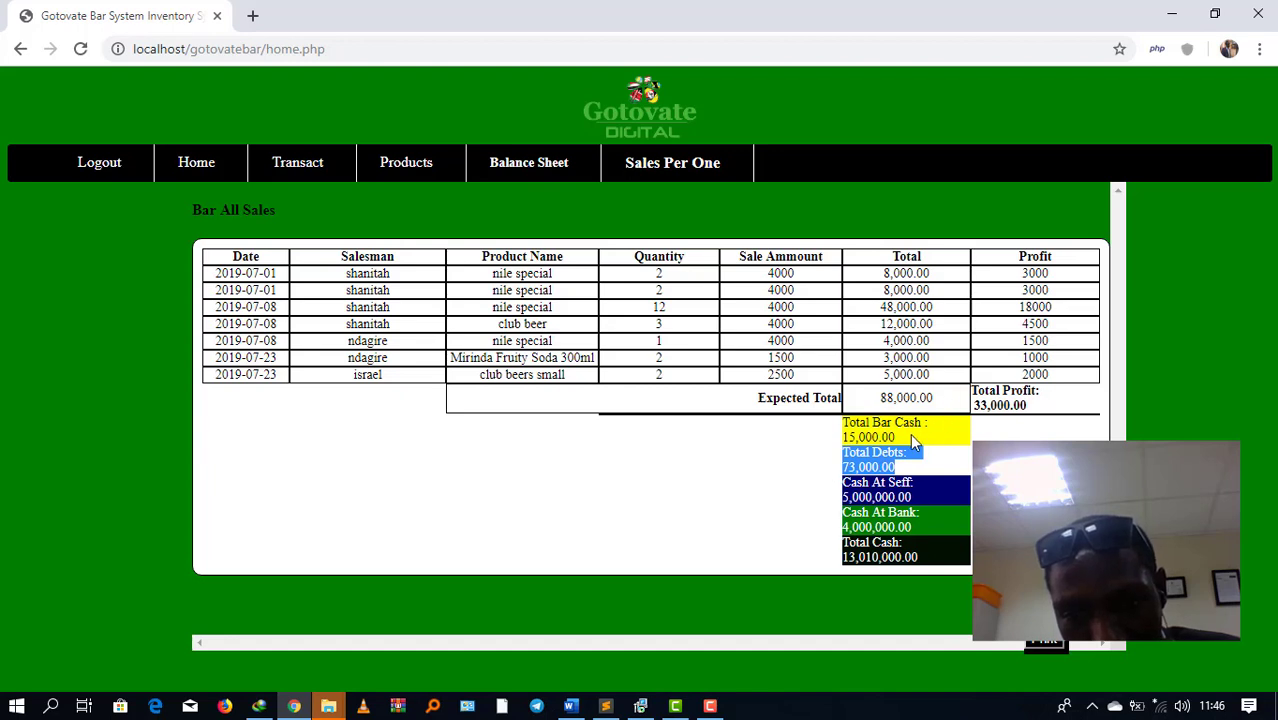
{"action": "left_click_drag", "start_coordinate": [912, 443], "coordinate": [836, 443]}
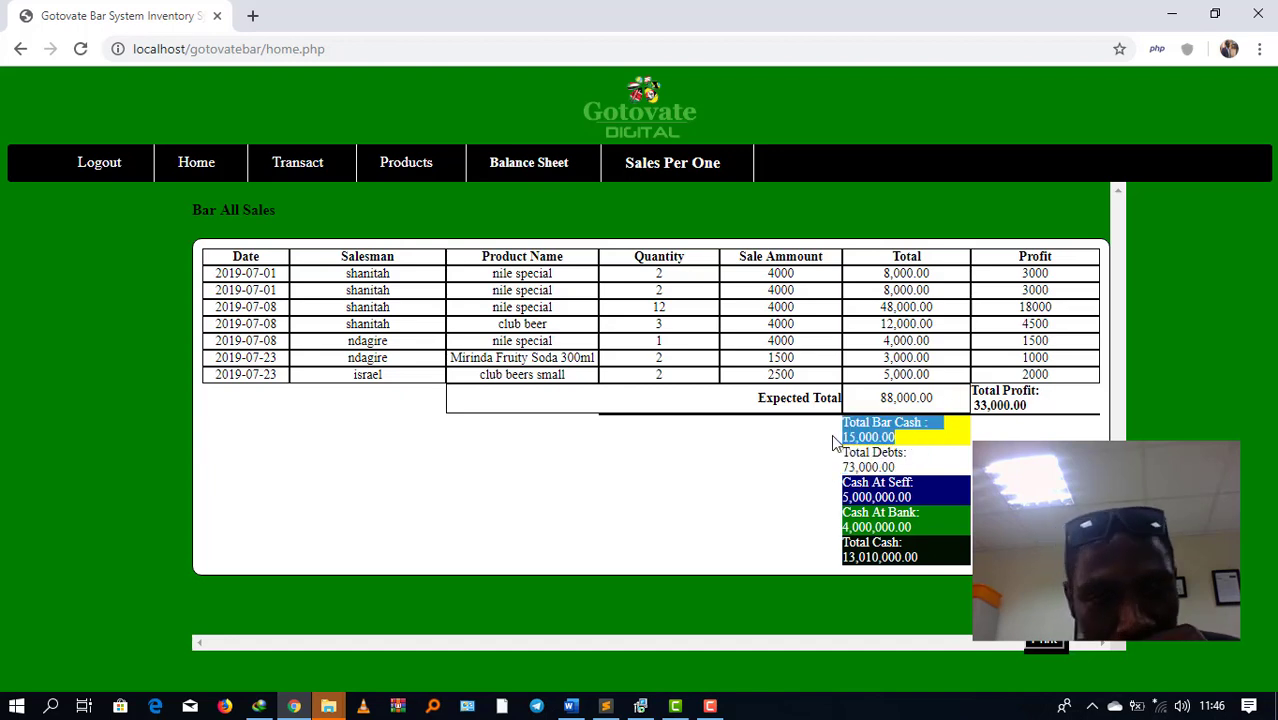
{"action": "mouse_move", "coordinate": [405, 172]}
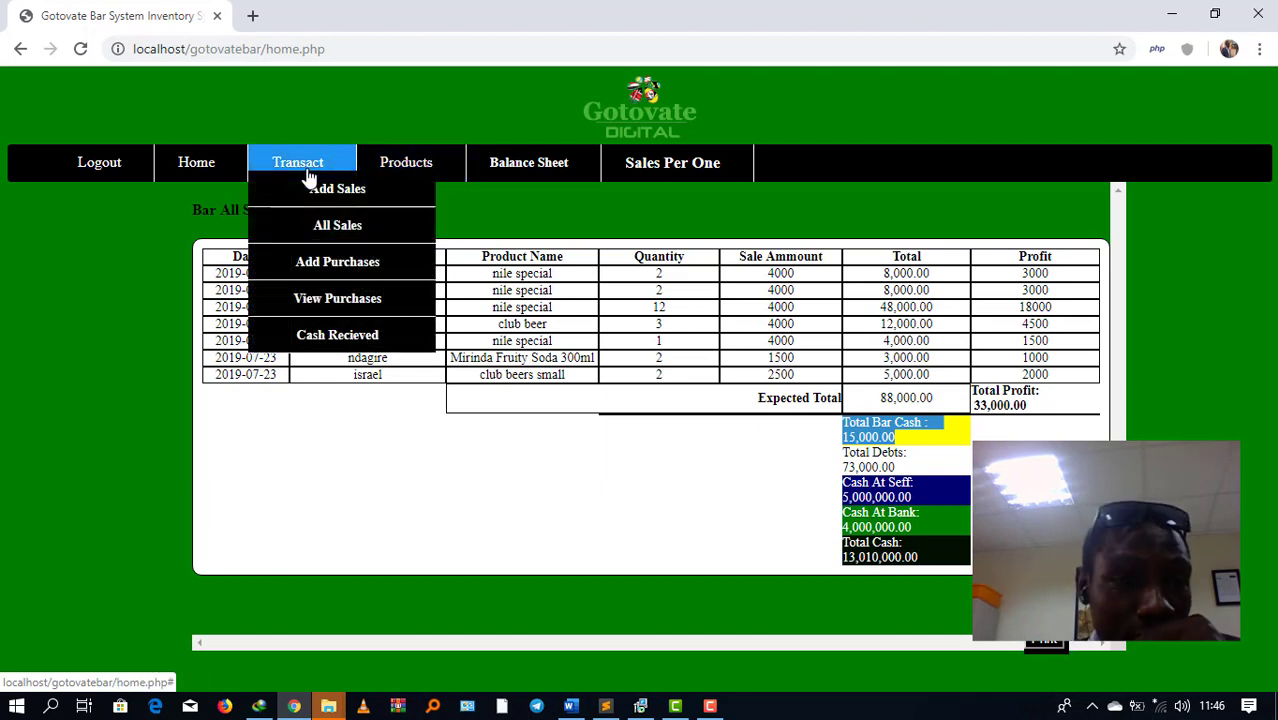
Step: In Products, check club beers small: 2 sold, 198 left, selling 2500, purchase price 1500
{"action": "left_click", "coordinate": [406, 163]}
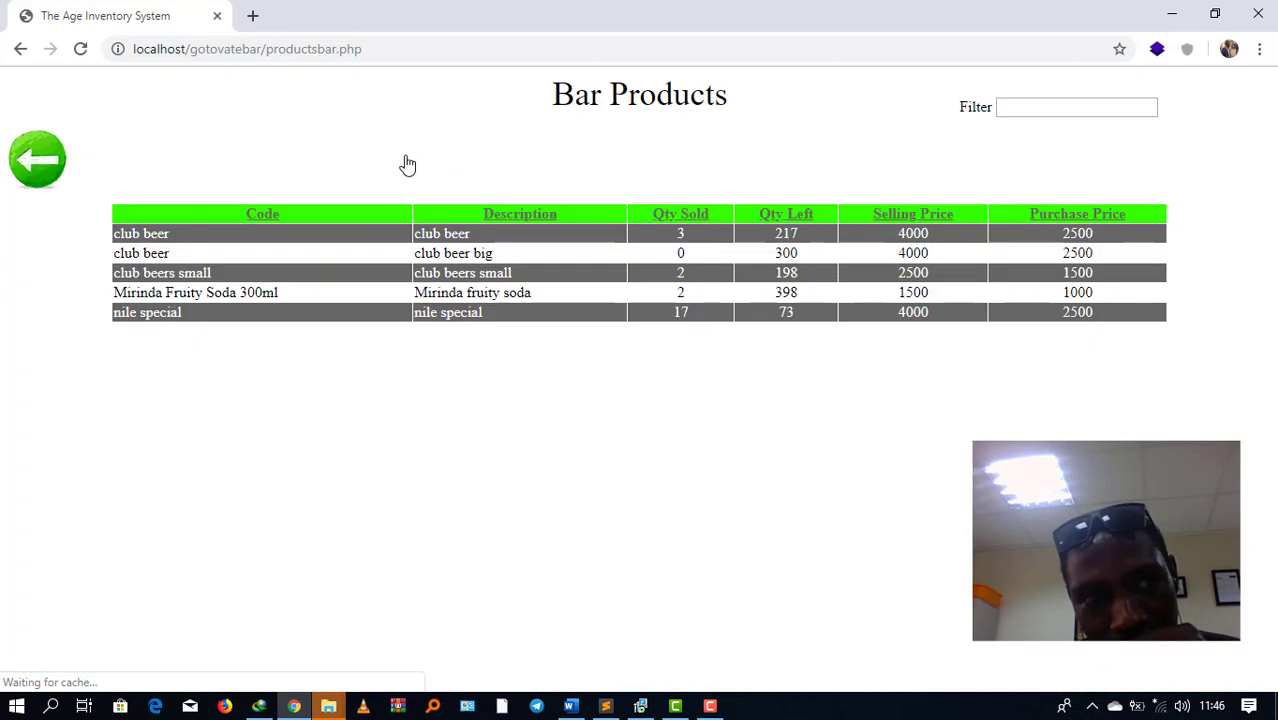
{"action": "double_click", "coordinate": [681, 235]}
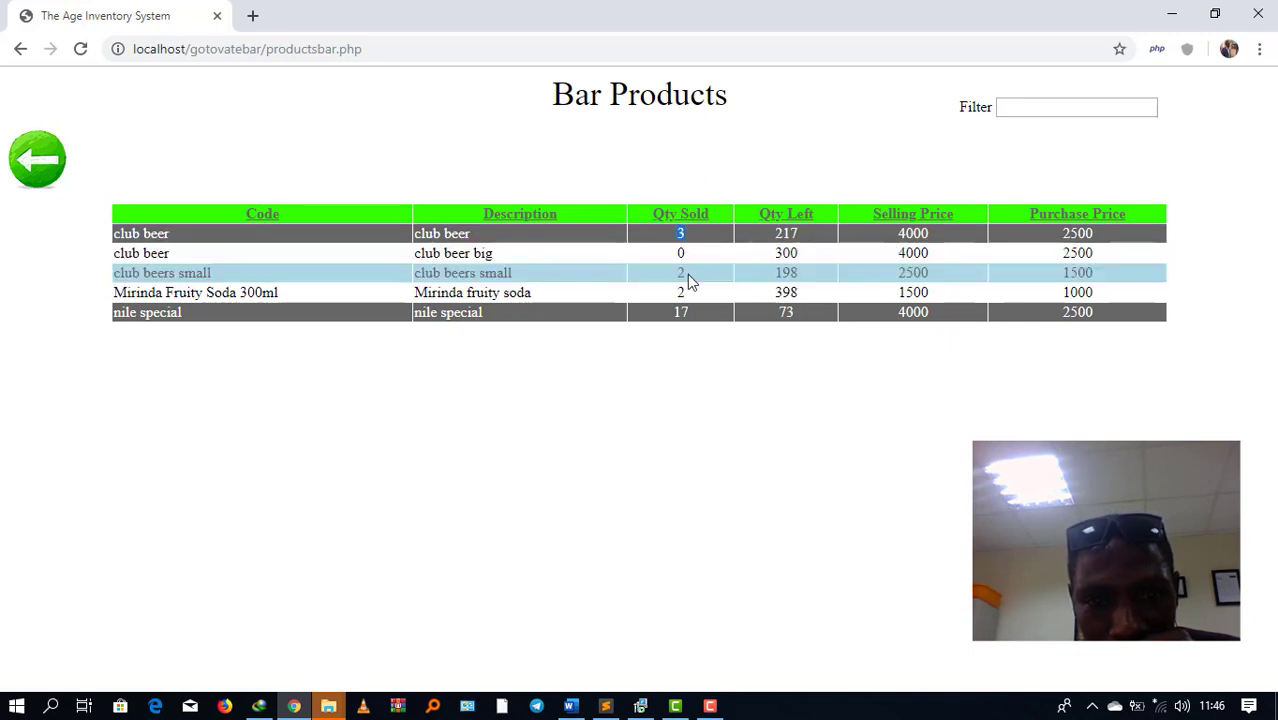
{"action": "double_click", "coordinate": [680, 276]}
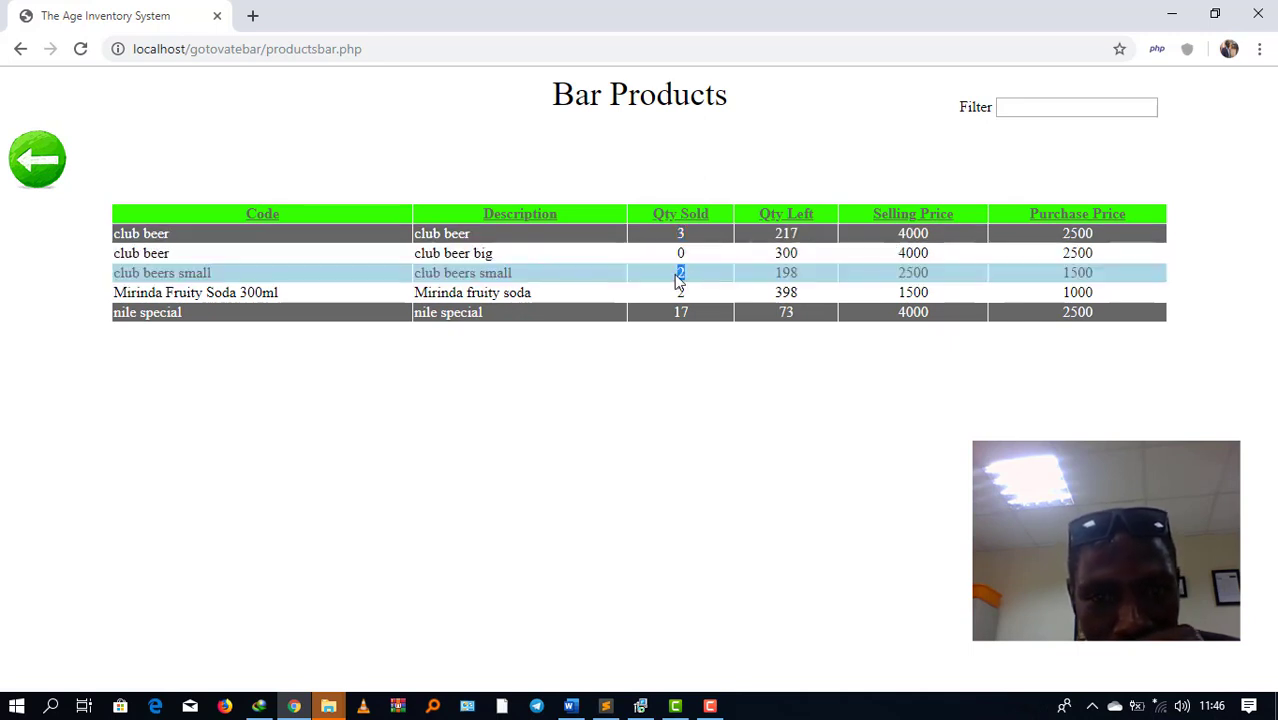
{"action": "double_click", "coordinate": [786, 273]}
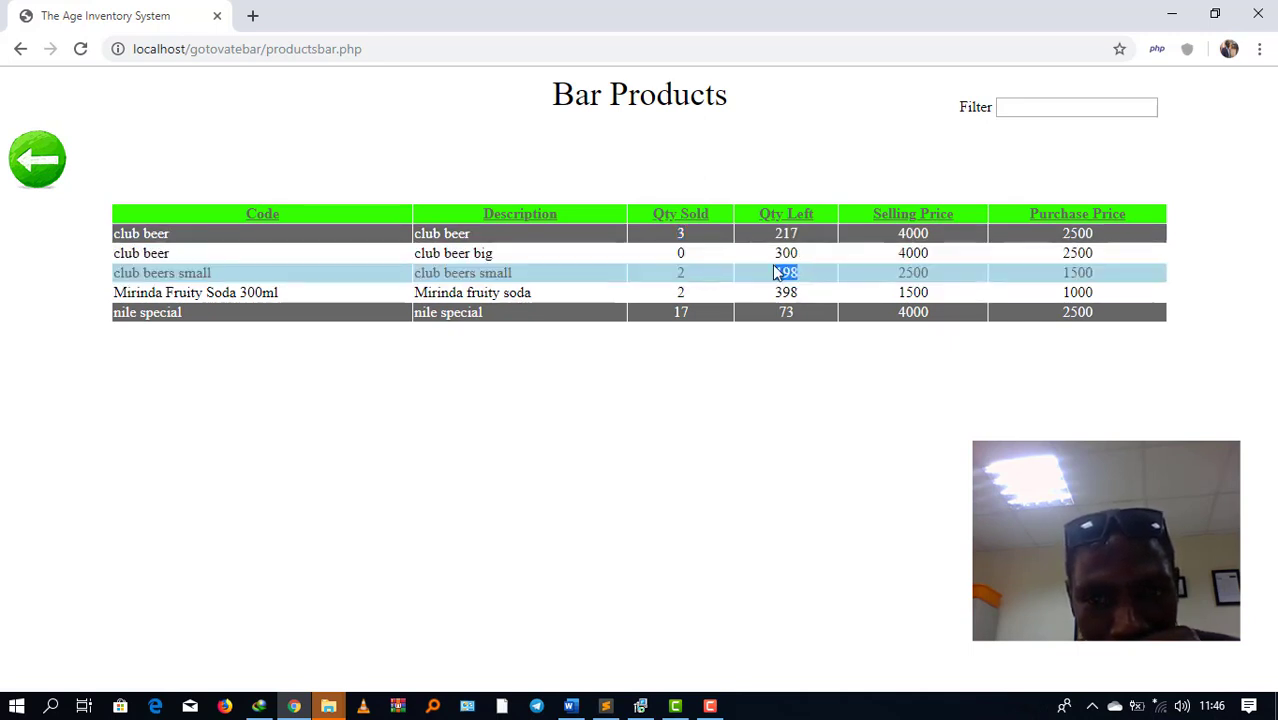
{"action": "left_click_drag", "start_coordinate": [945, 273], "coordinate": [890, 279]}
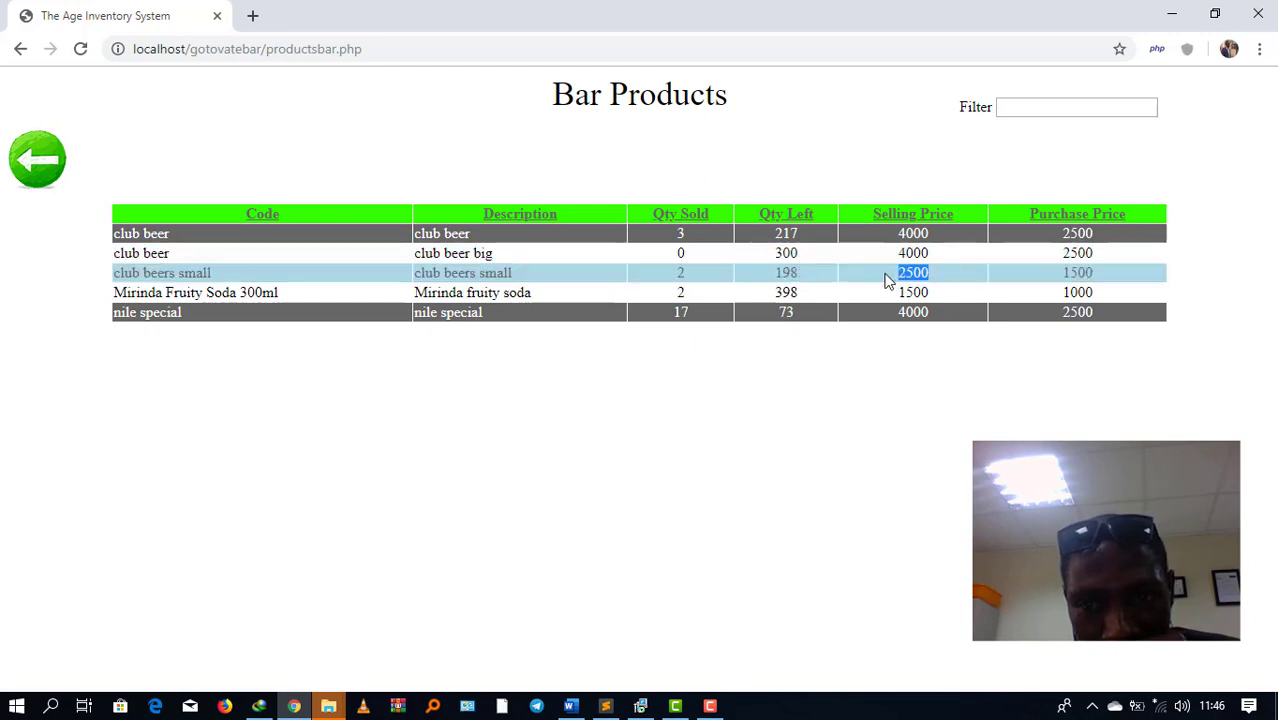
{"action": "left_click", "coordinate": [1088, 266]}
{"action": "double_click", "coordinate": [1062, 273]}
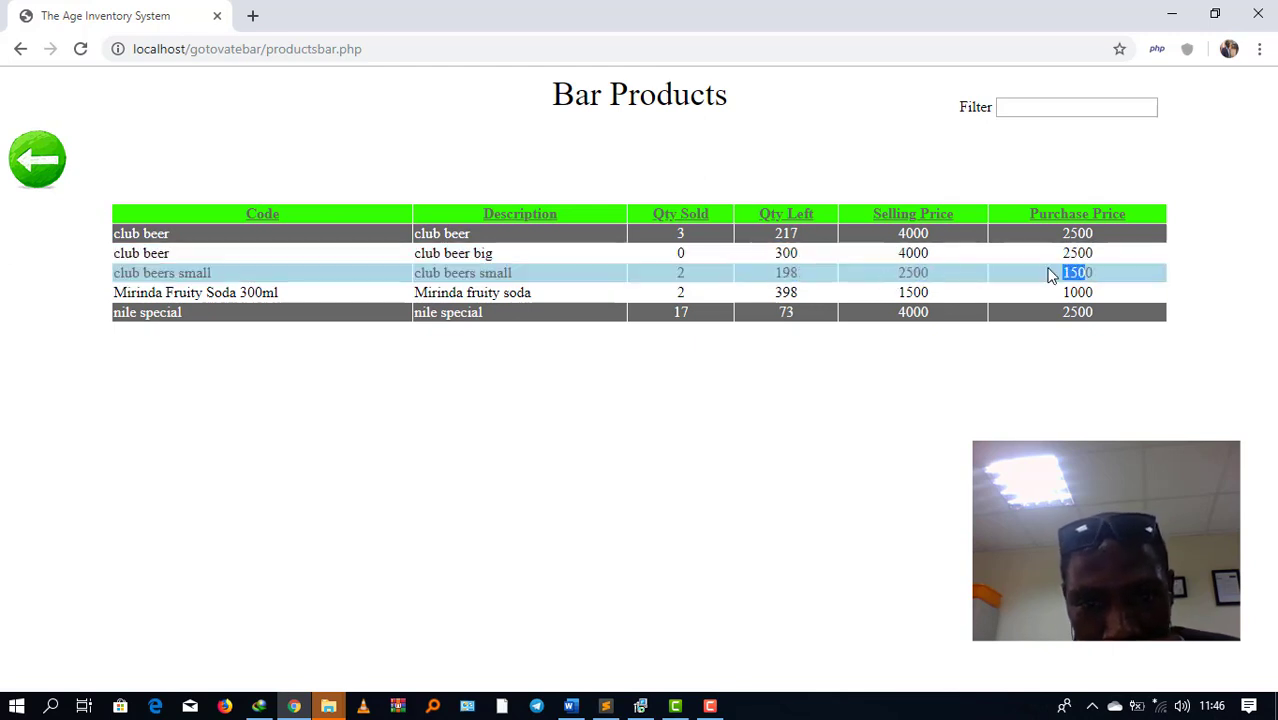
Step: Filter the product list by 'clu' to show club beer products, then return home
{"action": "left_click", "coordinate": [1080, 107]}
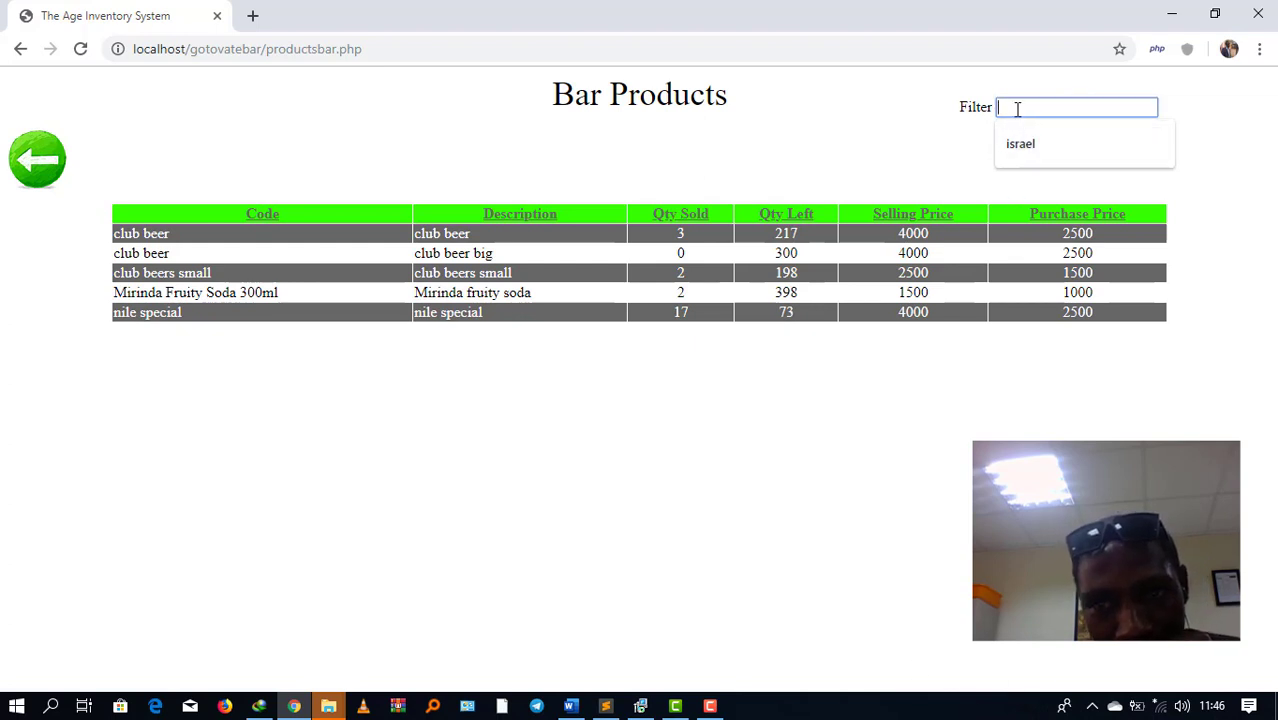
{"action": "type", "text": "nil"}
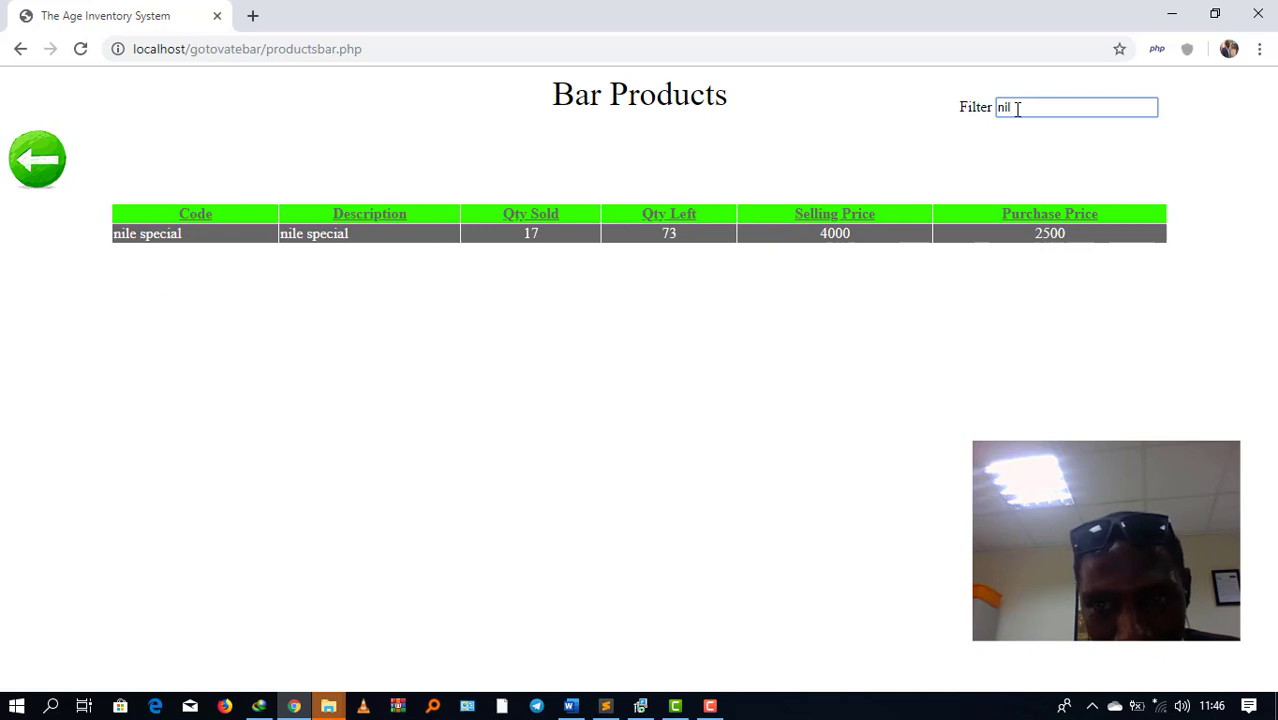
{"action": "key", "text": "BackSpace"}
{"action": "key", "text": "BackSpace"}
{"action": "key", "text": "BackSpace"}
{"action": "type", "text": "cl"}
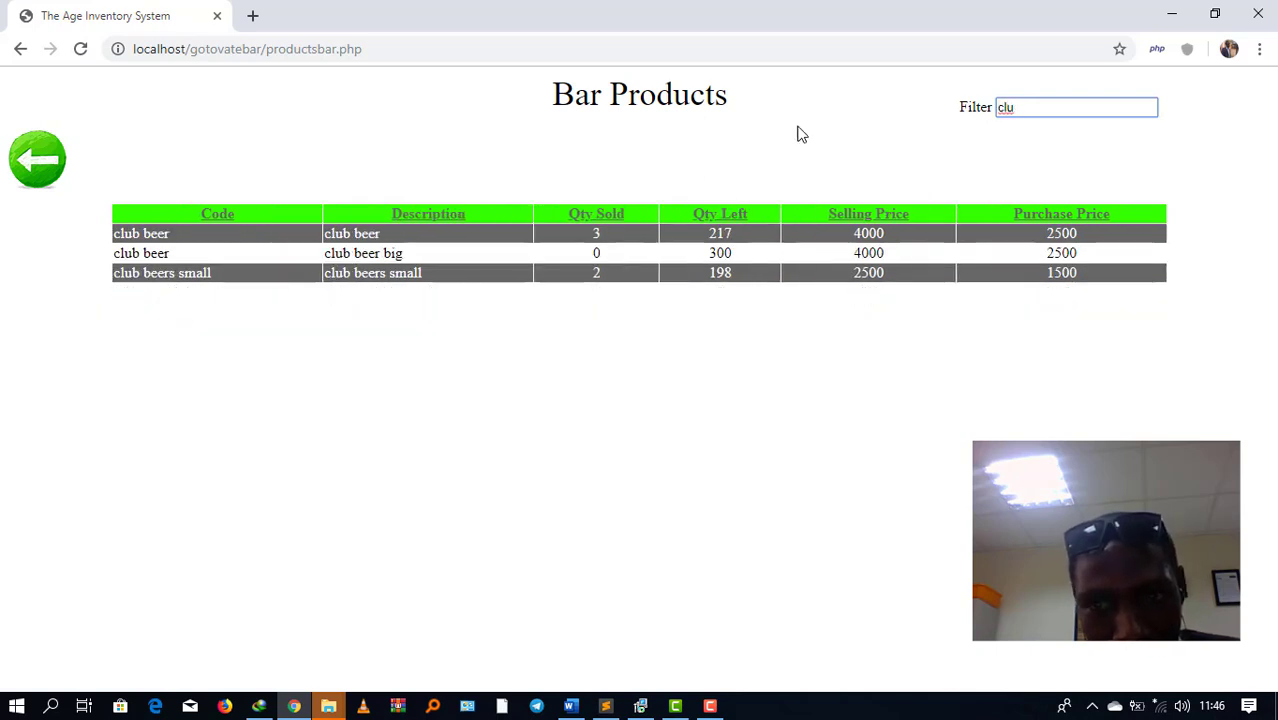
{"action": "type", "text": "u"}
{"action": "left_click", "coordinate": [43, 179]}
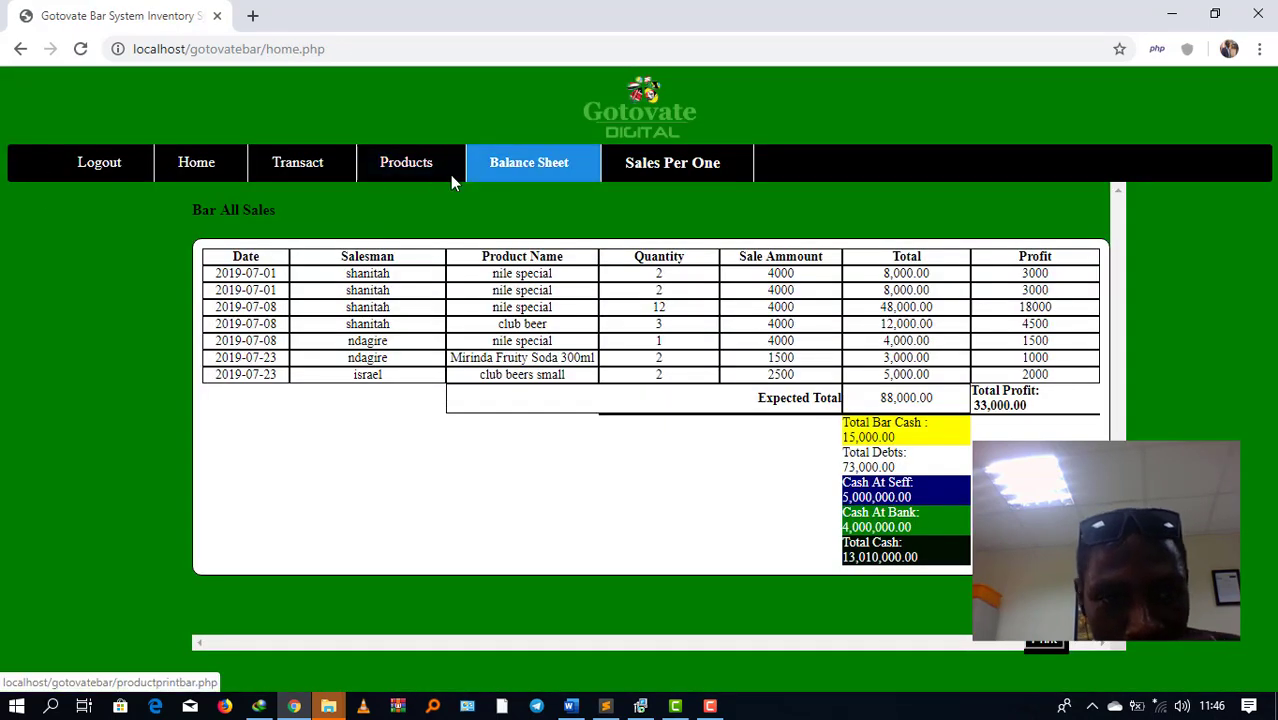
{"action": "left_click", "coordinate": [545, 168]}
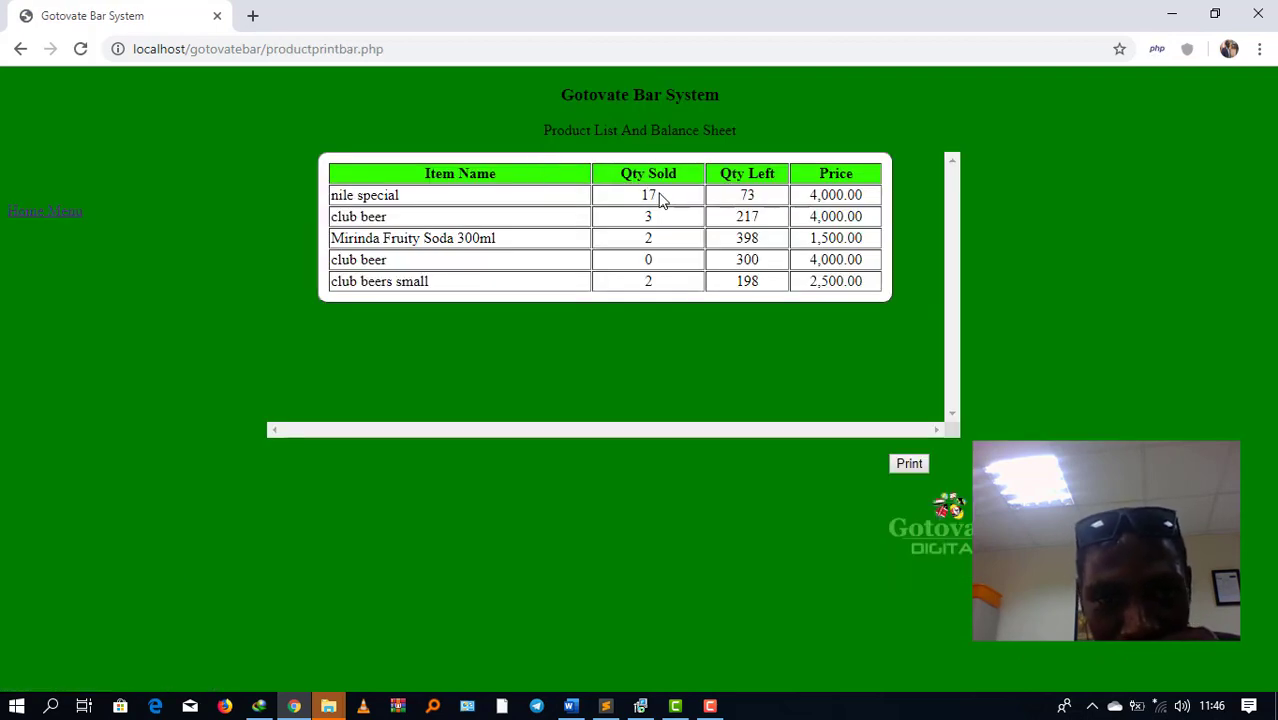
{"action": "left_click_drag", "start_coordinate": [652, 194], "coordinate": [637, 199]}
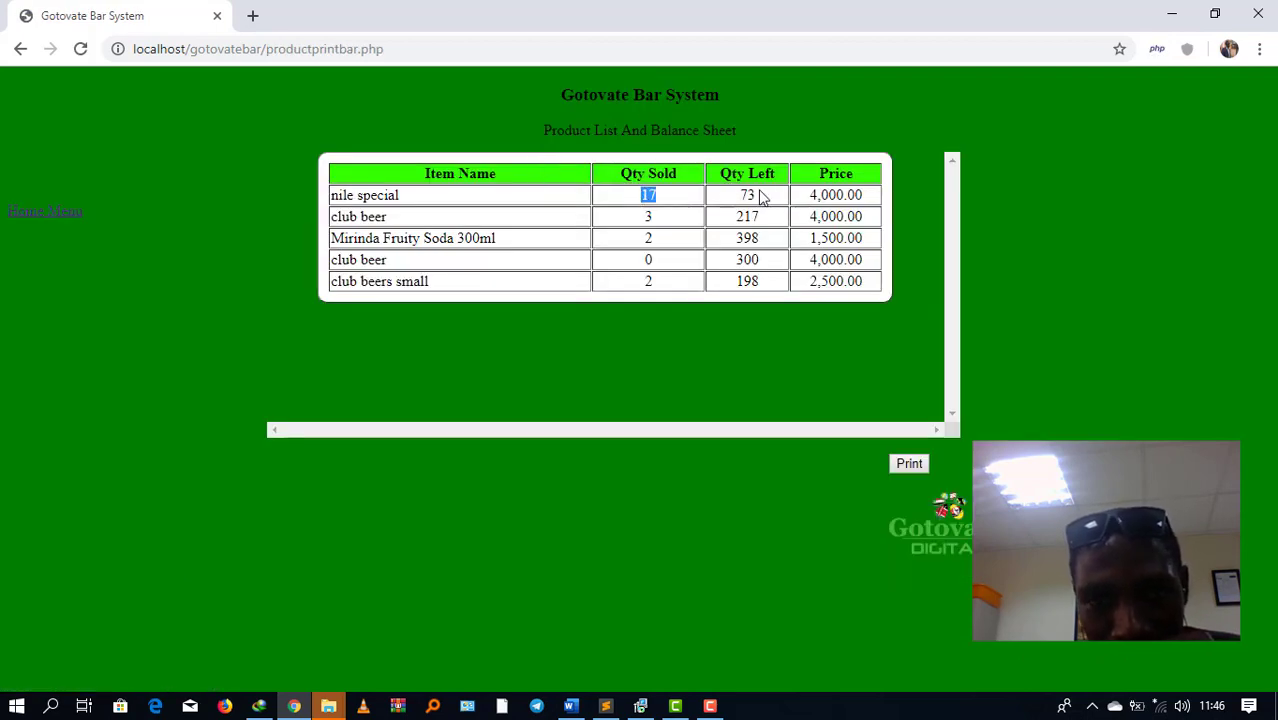
{"action": "left_click_drag", "start_coordinate": [760, 197], "coordinate": [741, 192]}
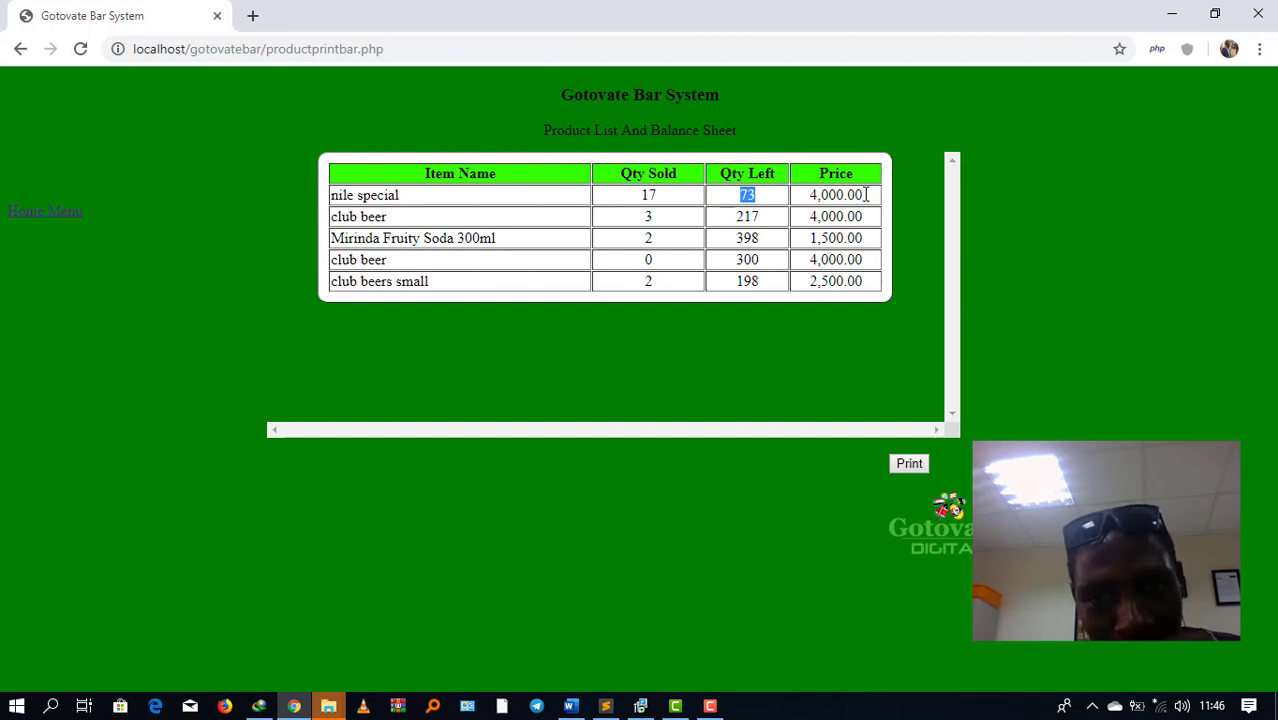
{"action": "left_click_drag", "start_coordinate": [866, 195], "coordinate": [818, 198]}
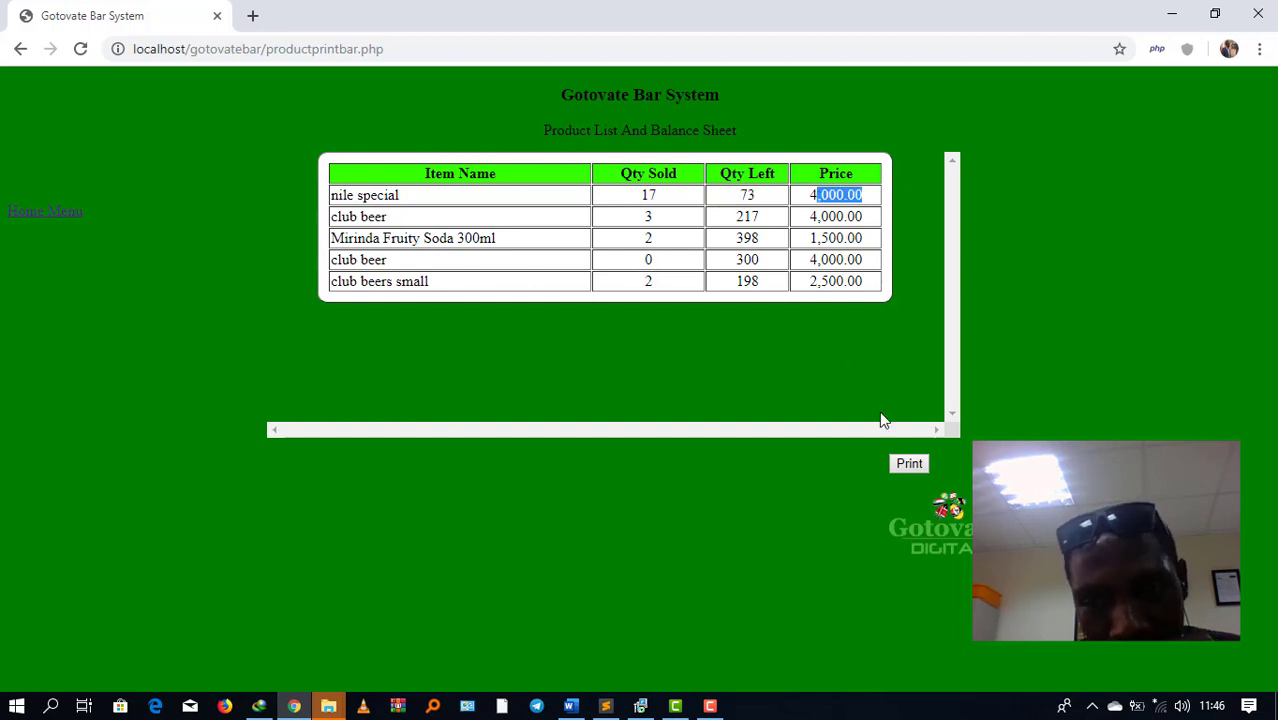
{"action": "left_click", "coordinate": [918, 471]}
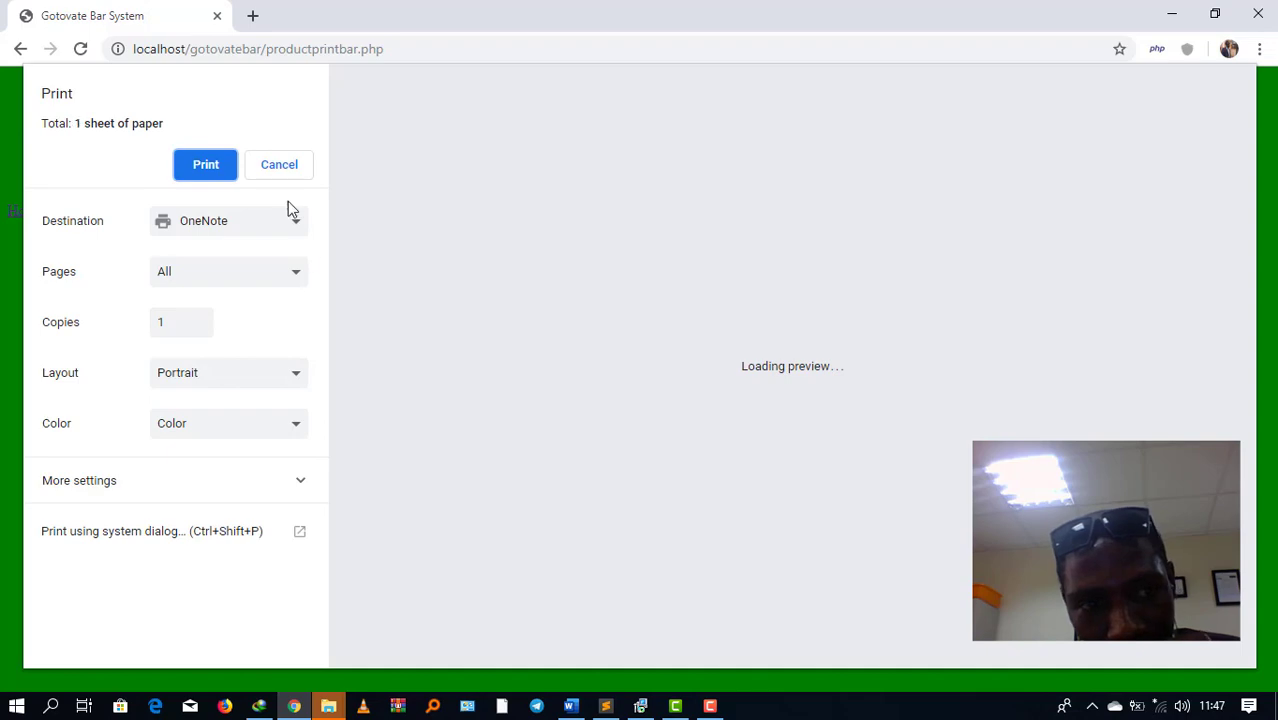
{"action": "left_click", "coordinate": [278, 166]}
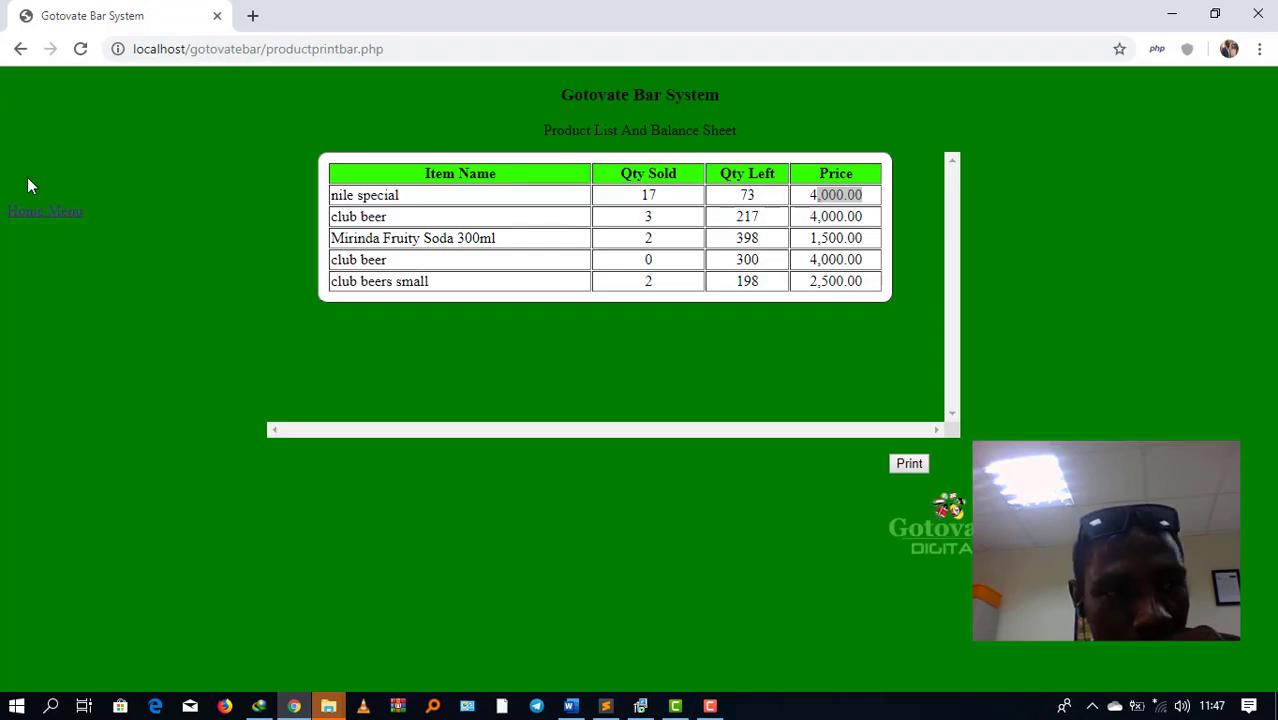
{"action": "left_click", "coordinate": [36, 218]}
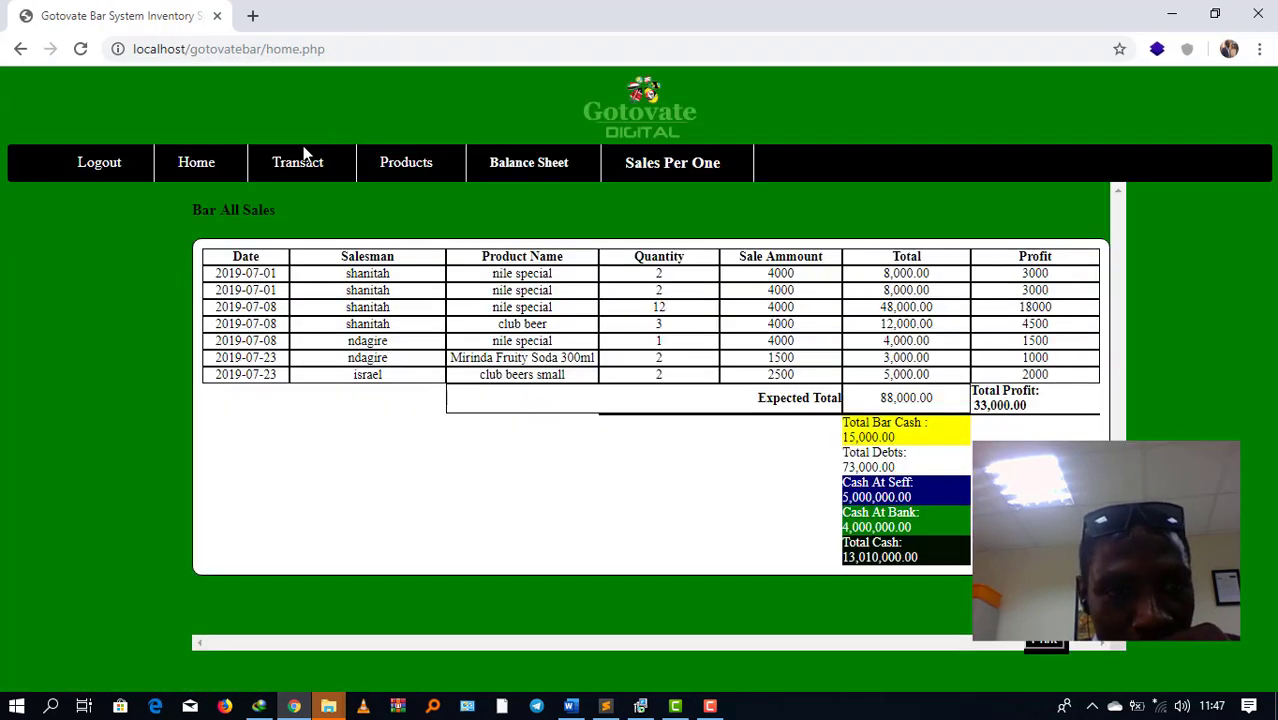
Step: Start a new bar purchase and select club beers small via product code 'c'
{"action": "mouse_move", "coordinate": [305, 155]}
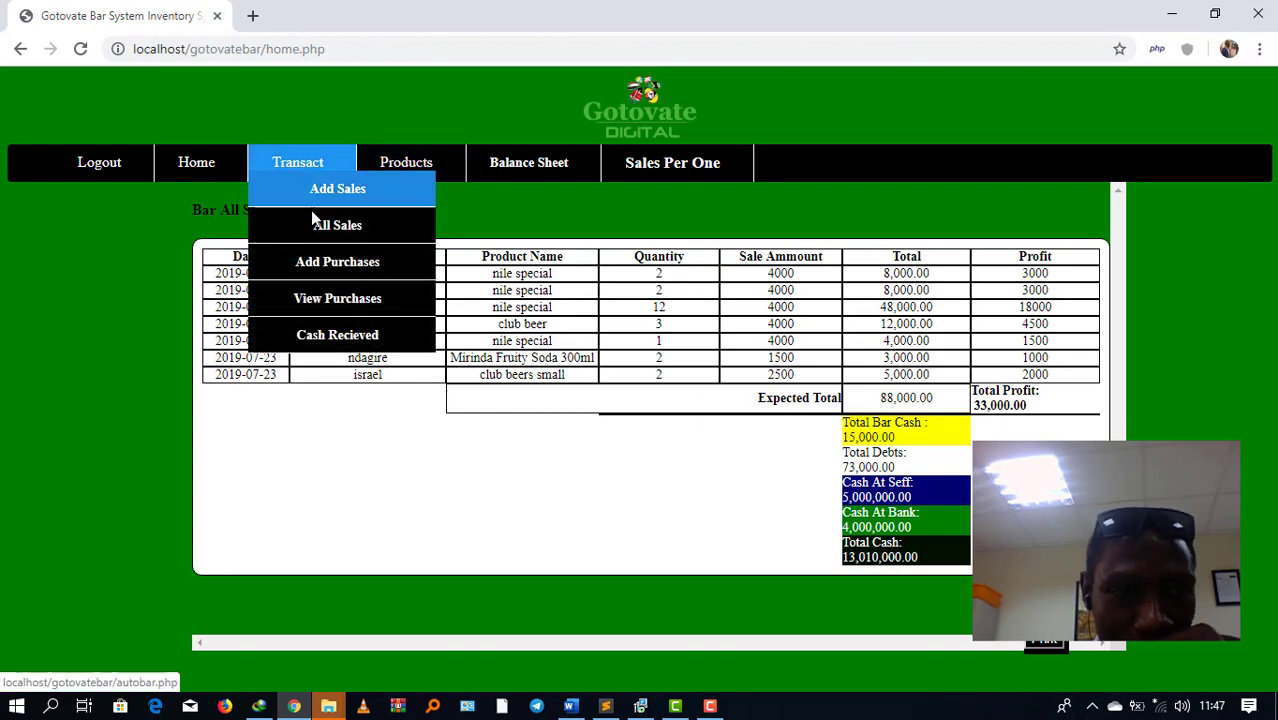
{"action": "left_click", "coordinate": [314, 262]}
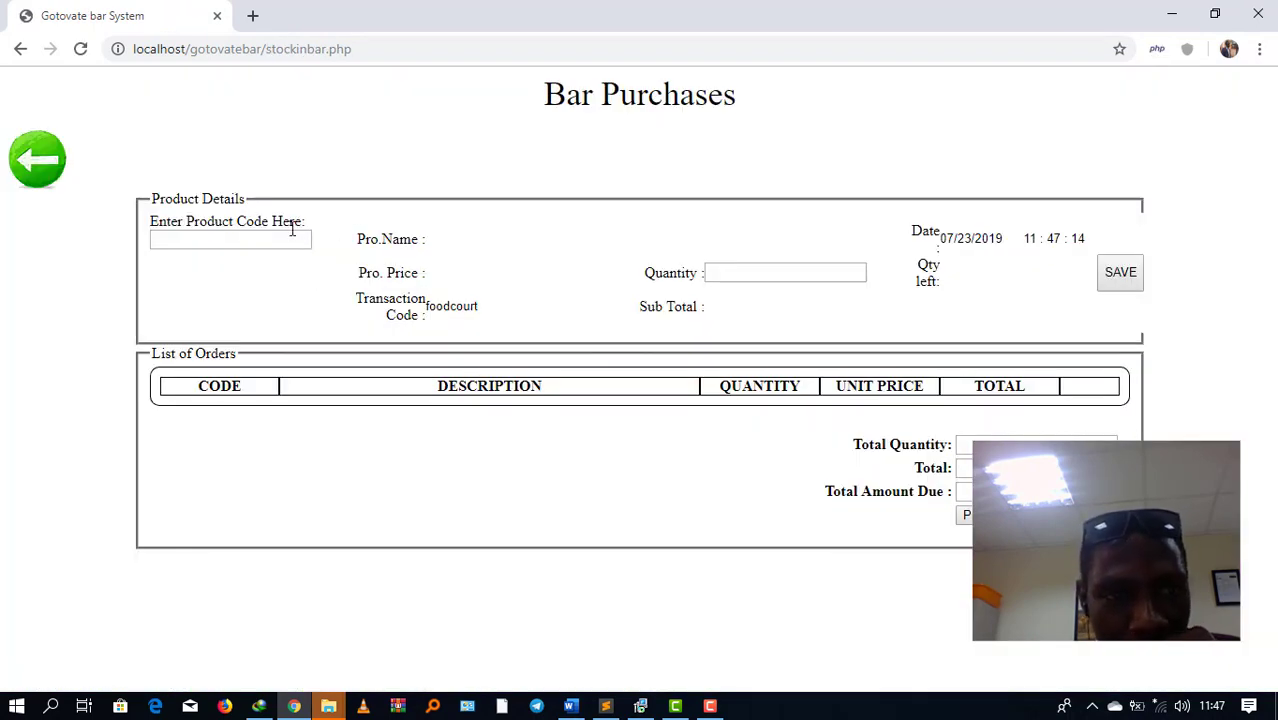
{"action": "left_click", "coordinate": [269, 240]}
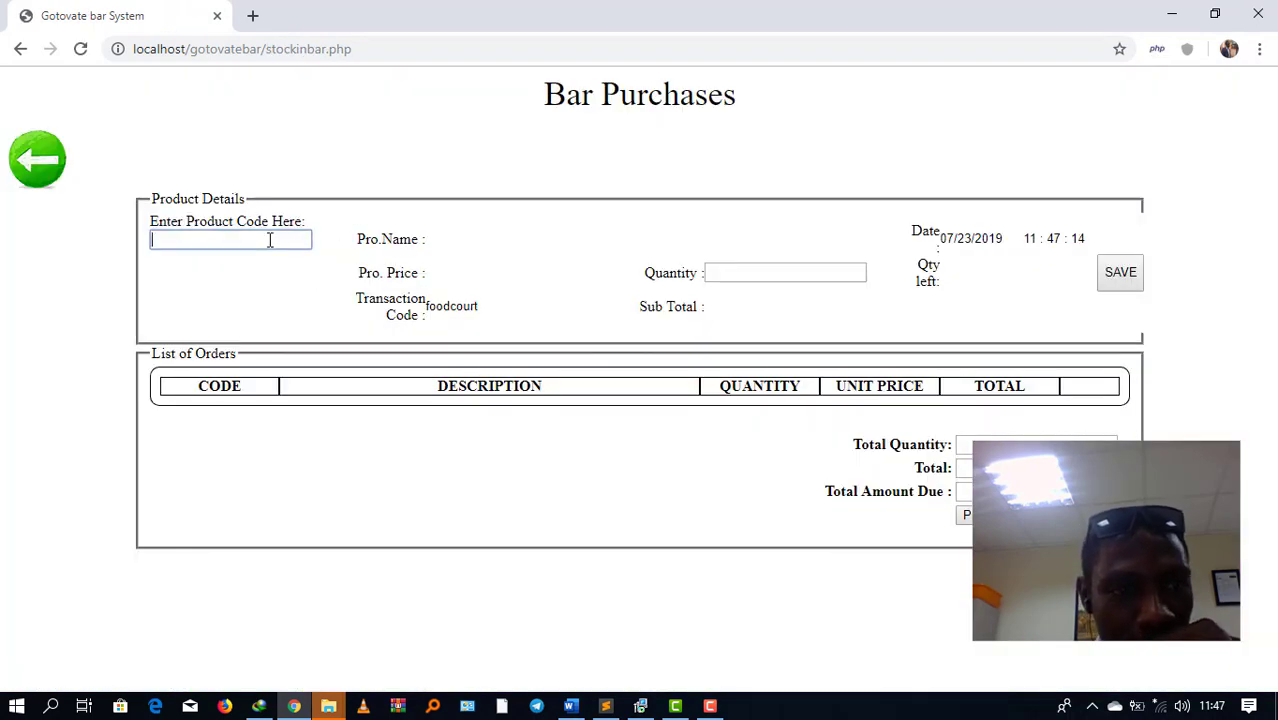
{"action": "type", "text": "cl"}
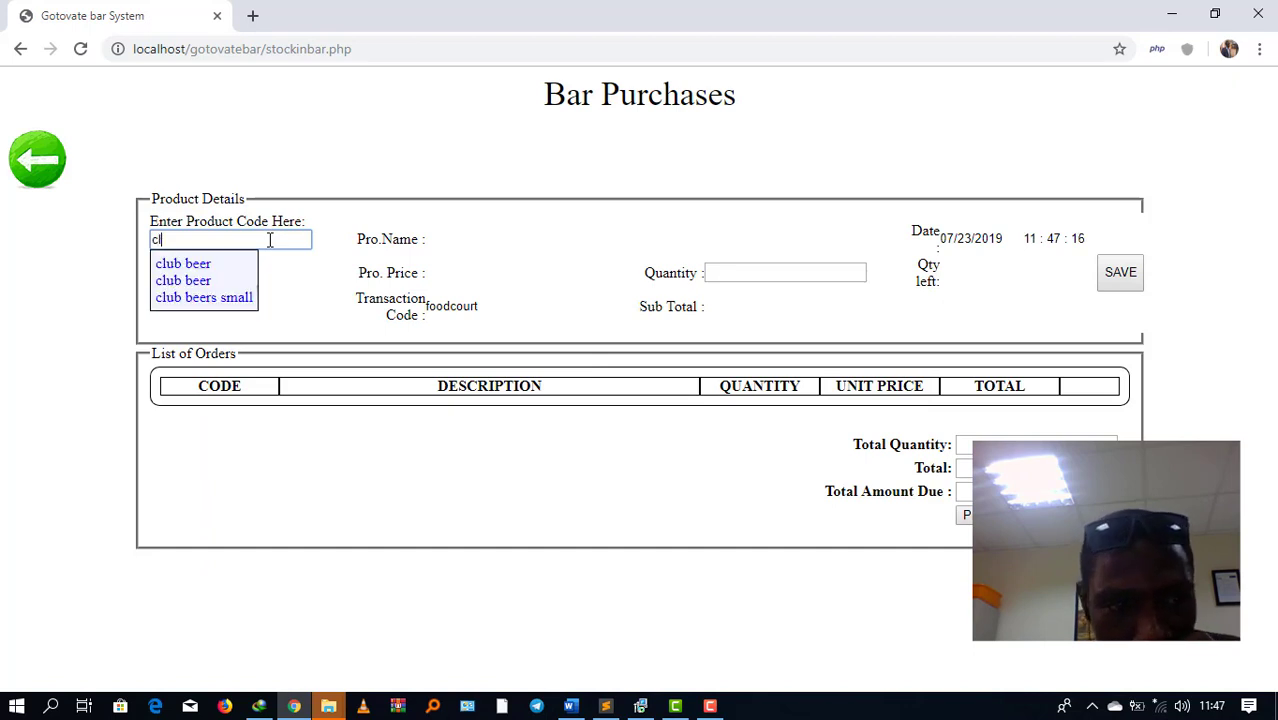
{"action": "left_click", "coordinate": [220, 298]}
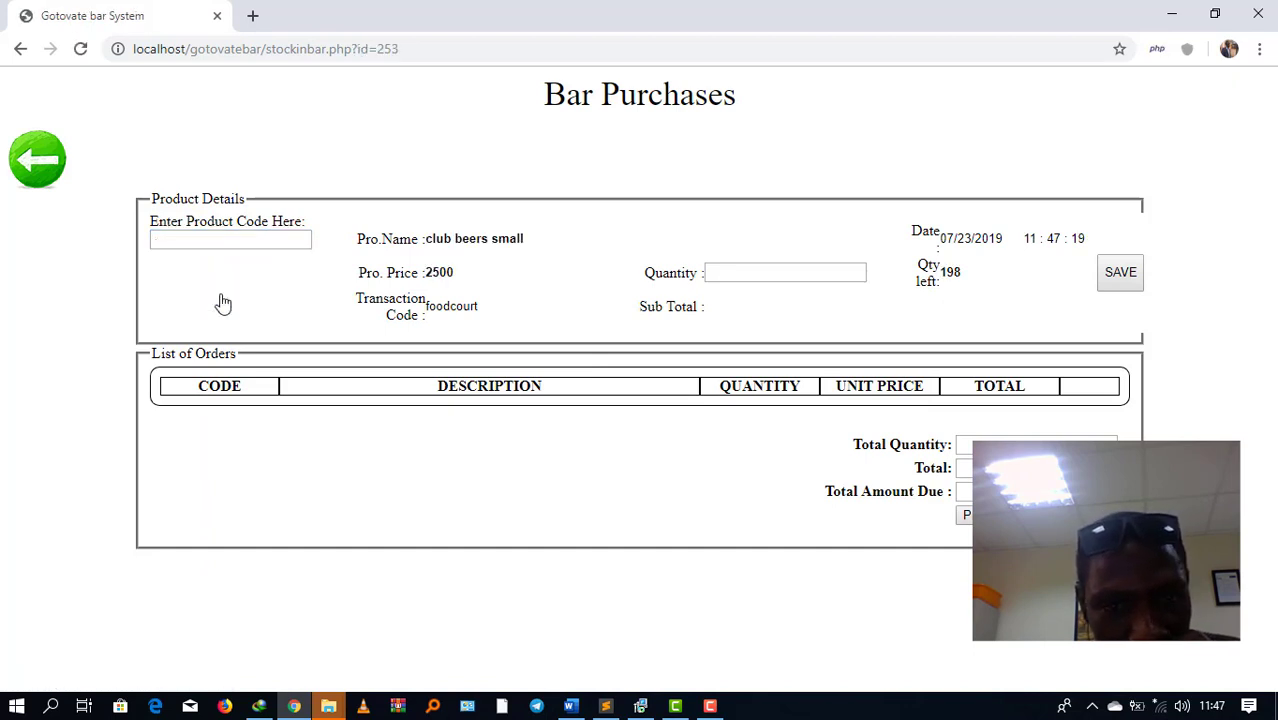
Step: Review its 2500 price and 198 units left, enter quantity 2, and save the purchase
{"action": "triple_click", "coordinate": [530, 232]}
{"action": "left_click_drag", "start_coordinate": [470, 281], "coordinate": [436, 282]}
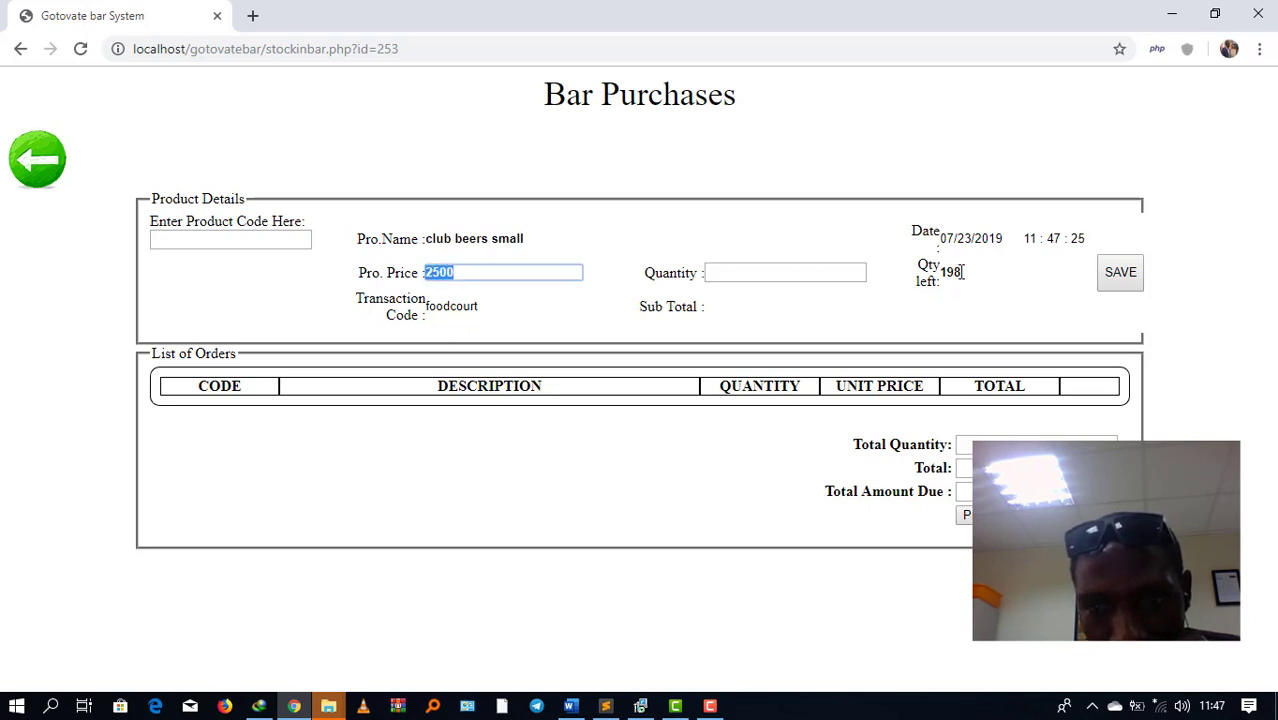
{"action": "left_click_drag", "start_coordinate": [962, 271], "coordinate": [942, 273]}
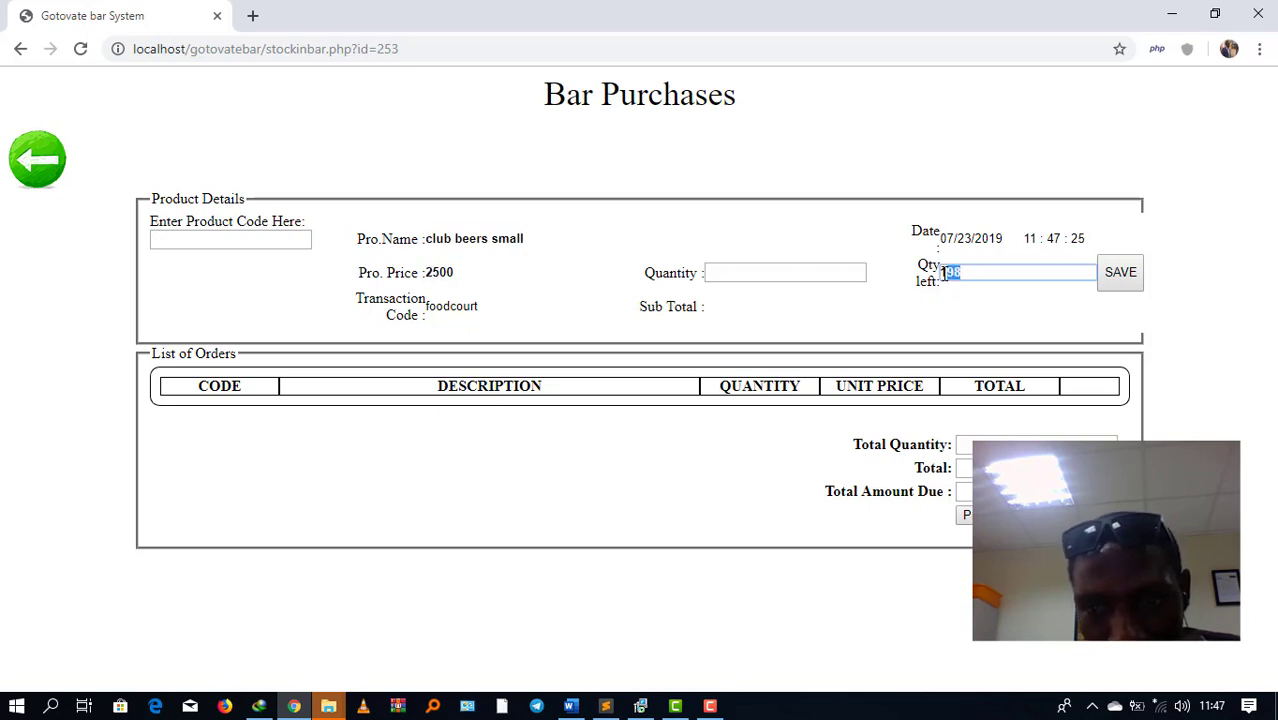
{"action": "left_click", "coordinate": [735, 275]}
{"action": "type", "text": "2"}
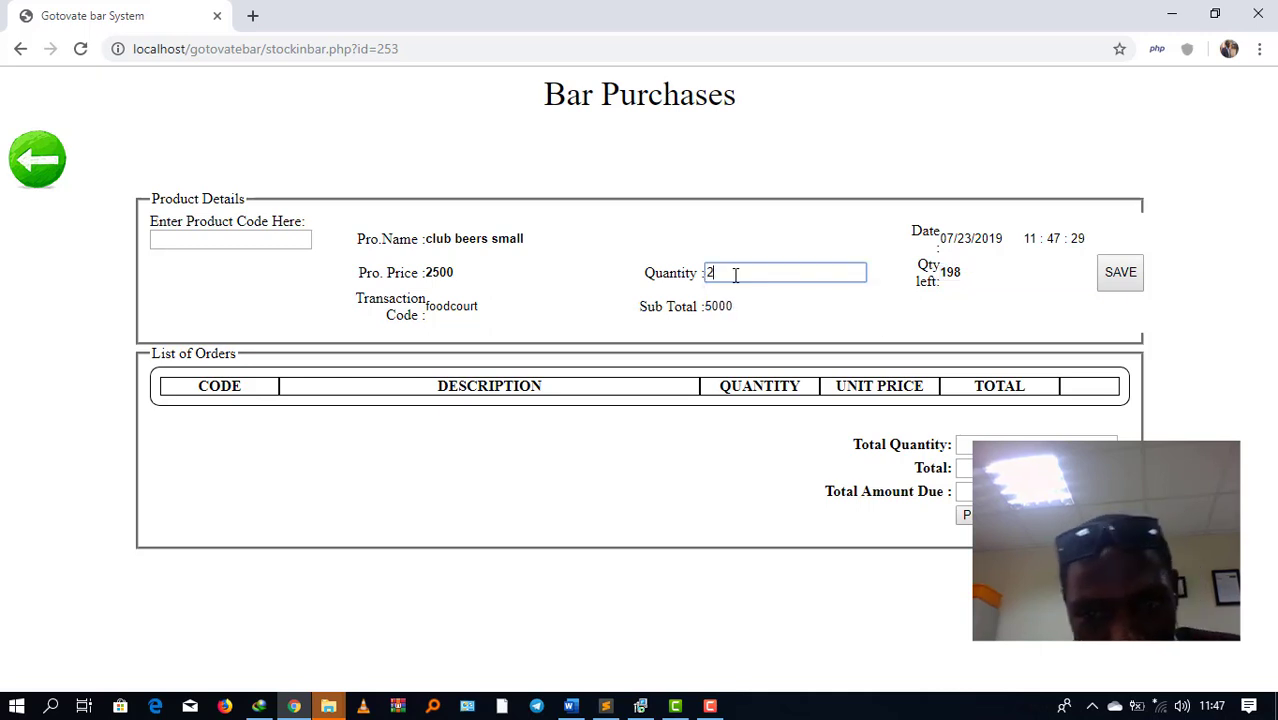
{"action": "left_click_drag", "start_coordinate": [978, 280], "coordinate": [941, 281]}
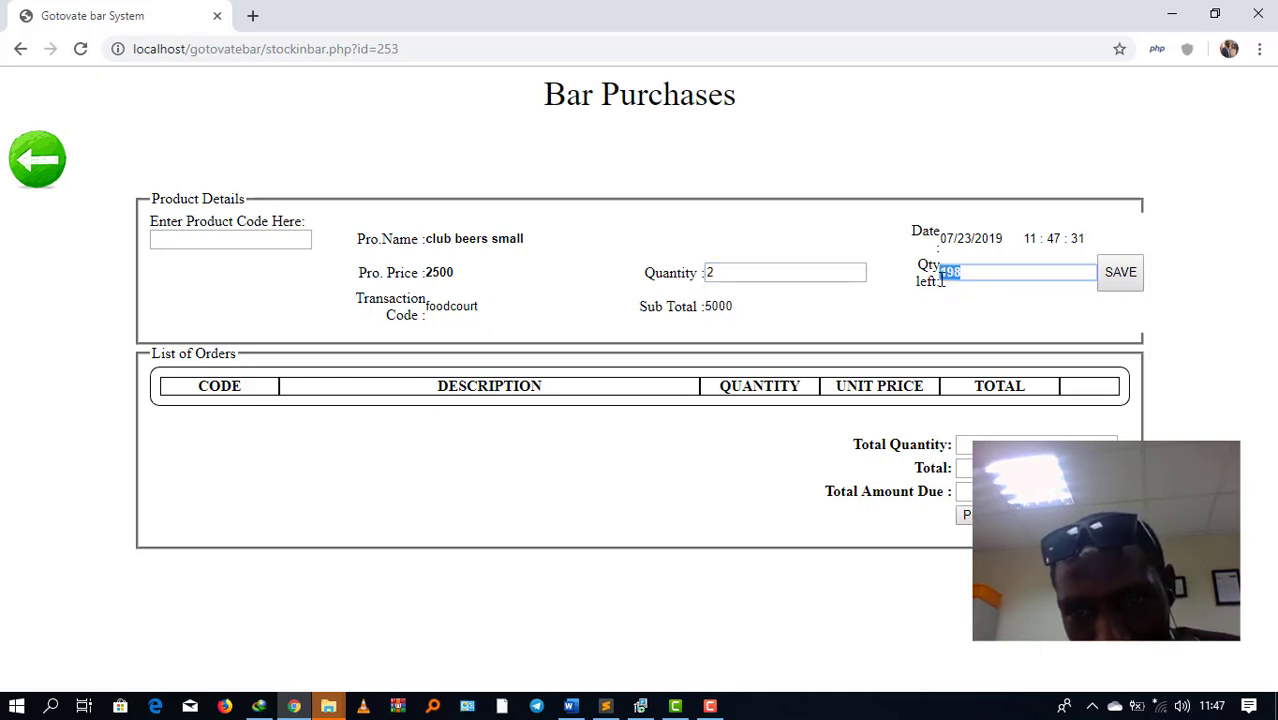
{"action": "left_click", "coordinate": [1131, 273]}
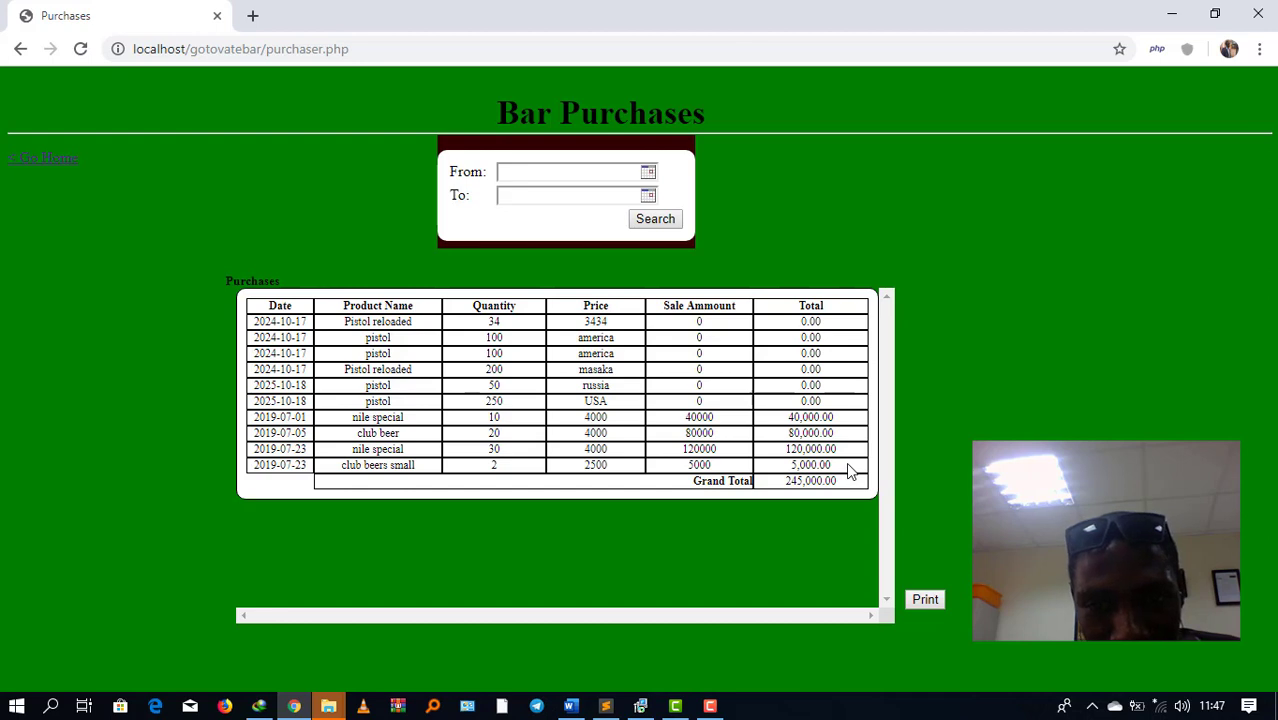
Step: Note the new purchase row, then verify club beers small shows 200 left in Products and return home
{"action": "left_click_drag", "start_coordinate": [780, 472], "coordinate": [336, 470]}
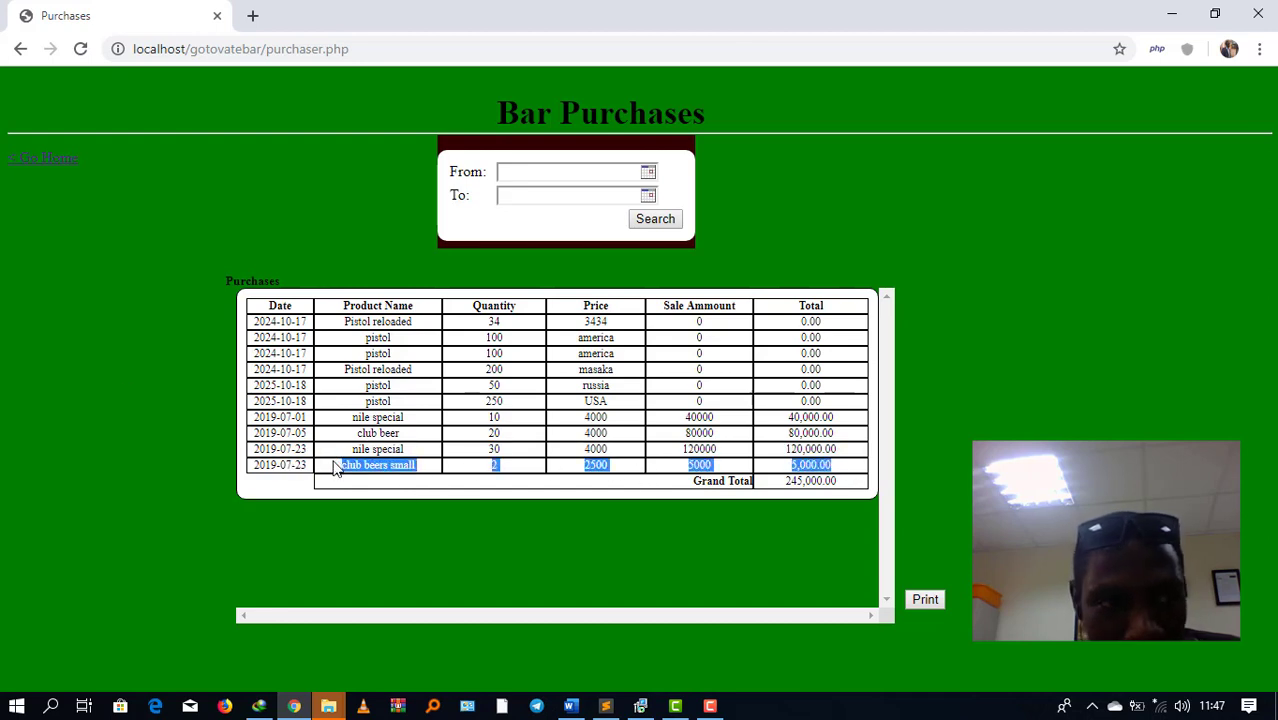
{"action": "left_click", "coordinate": [30, 170]}
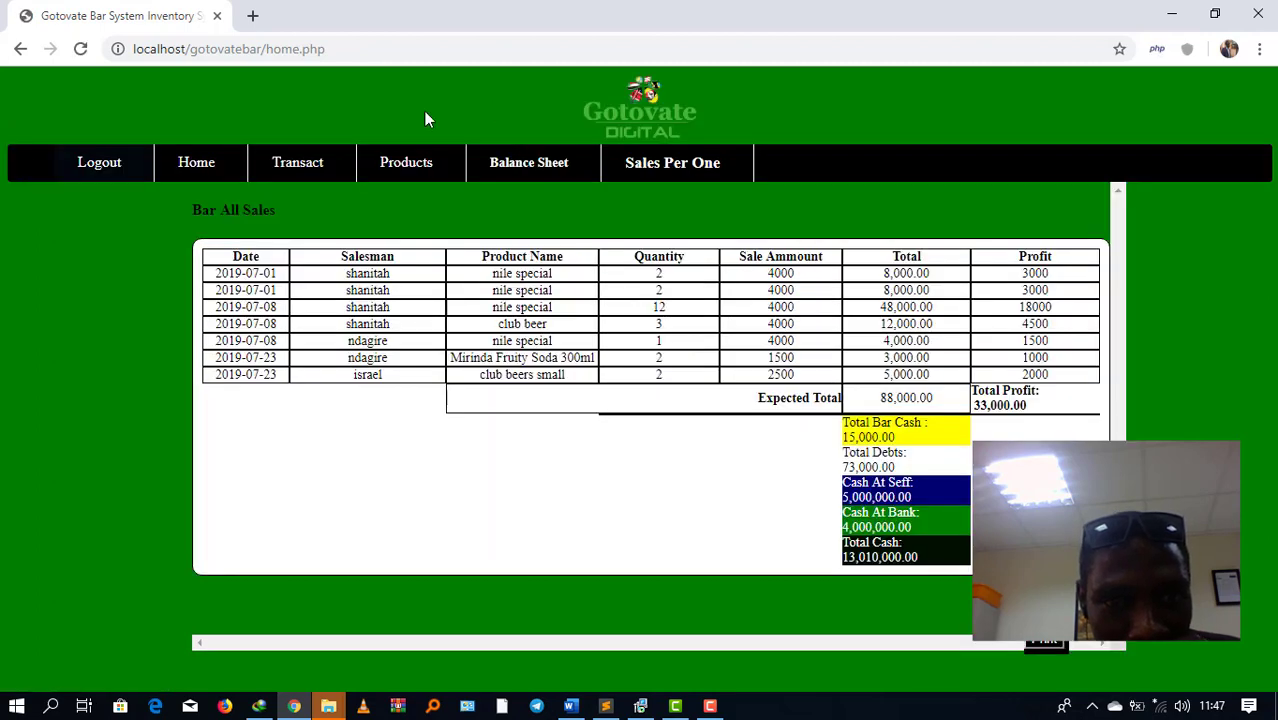
{"action": "left_click", "coordinate": [405, 167]}
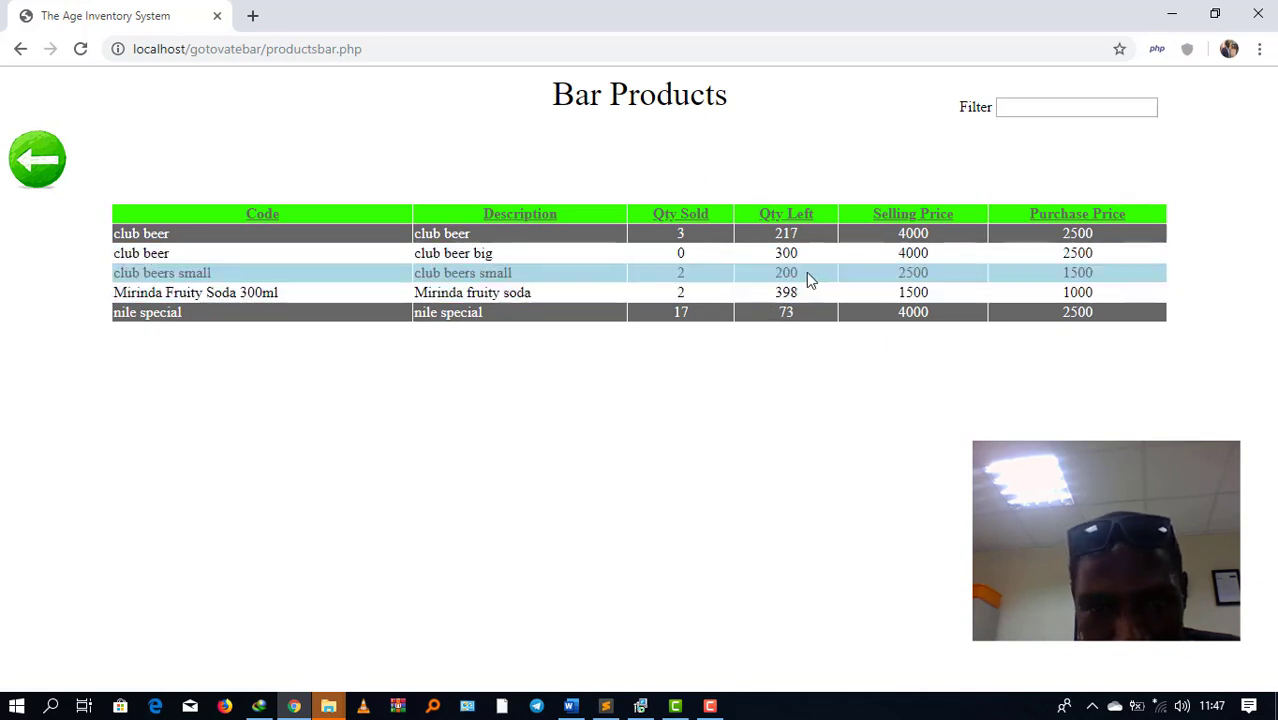
{"action": "left_click_drag", "start_coordinate": [806, 272], "coordinate": [776, 272]}
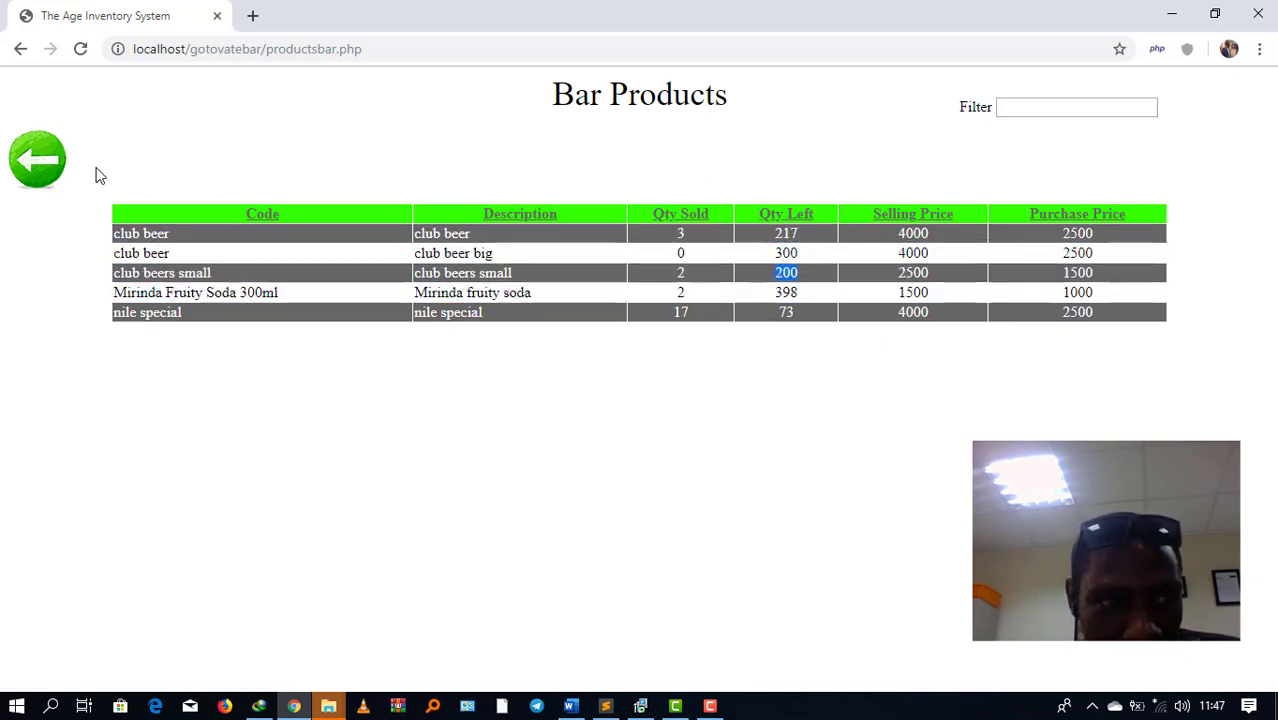
{"action": "left_click", "coordinate": [35, 163]}
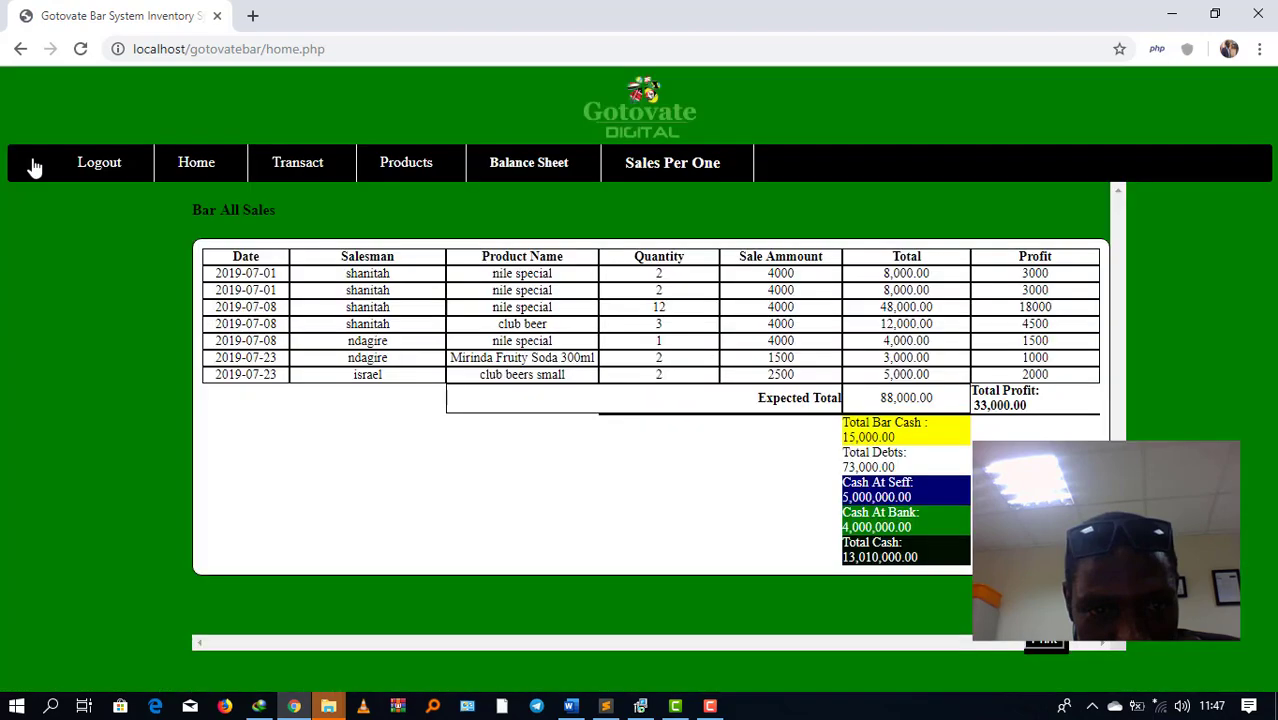
Step: Begin a Sales Per Salesman report starting 07/09/2017, then abandon it for the home dashboard
{"action": "mouse_move", "coordinate": [310, 168]}
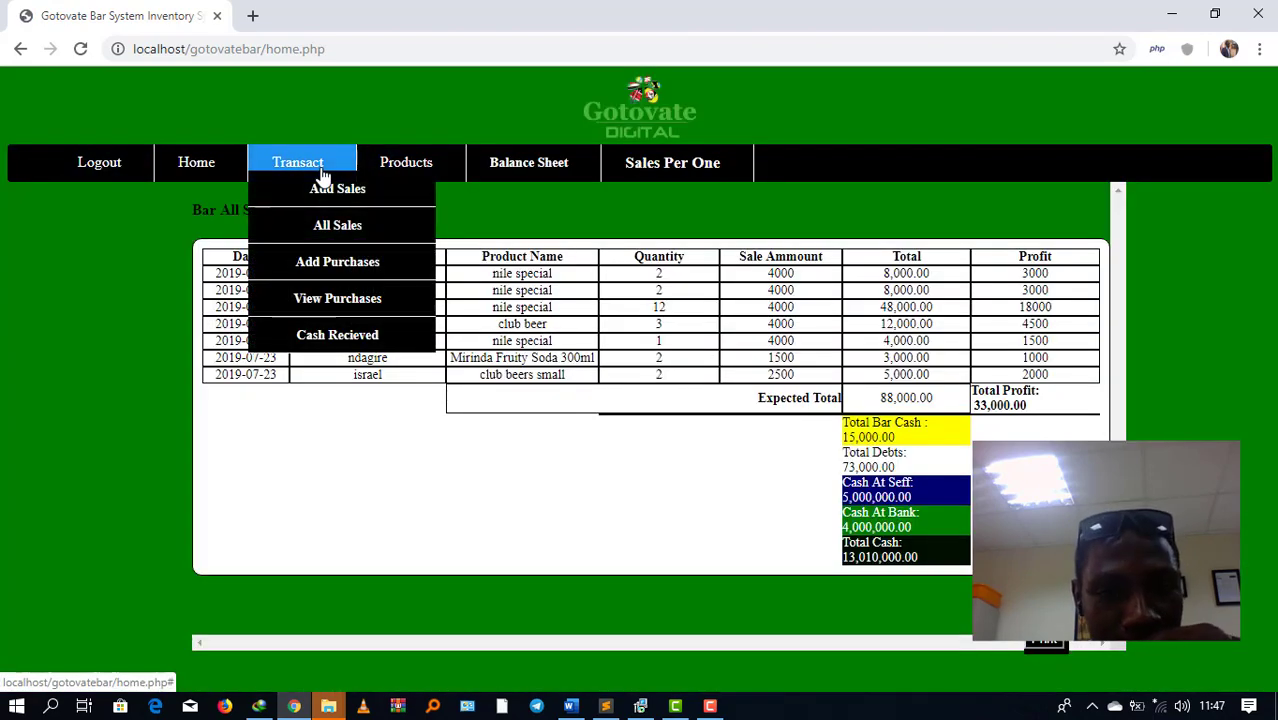
{"action": "left_click", "coordinate": [660, 175]}
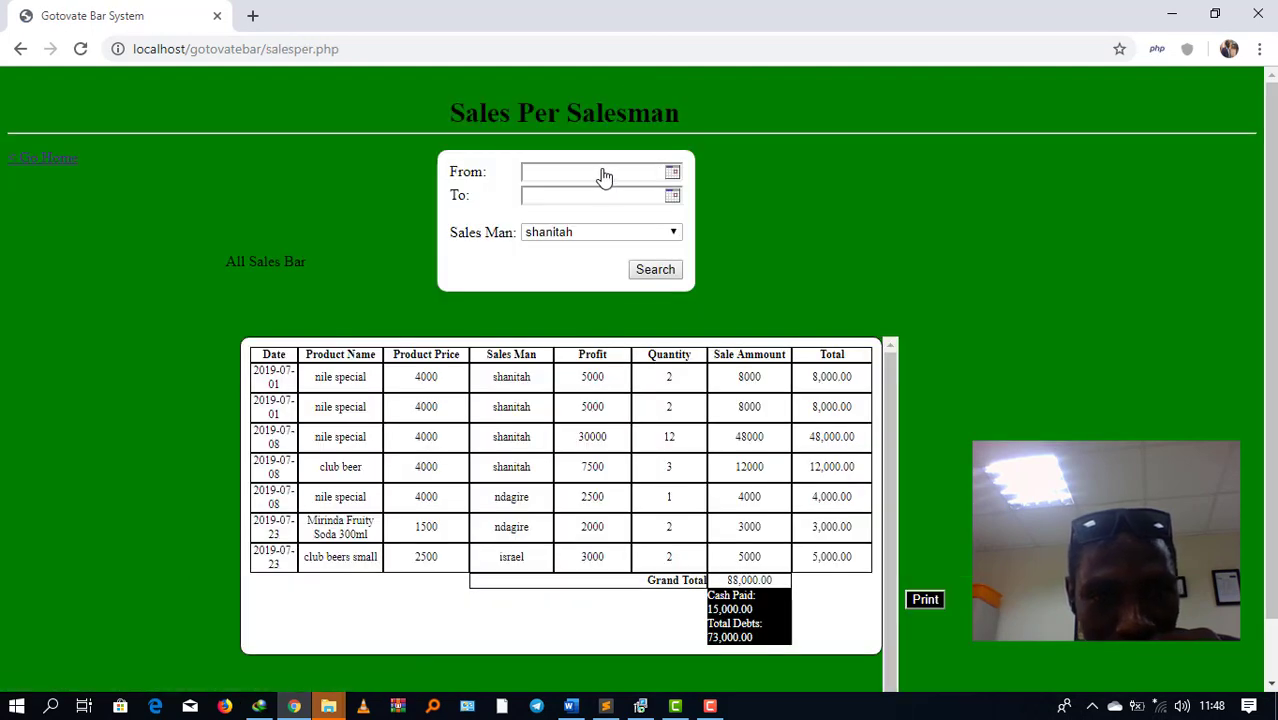
{"action": "left_click", "coordinate": [604, 177]}
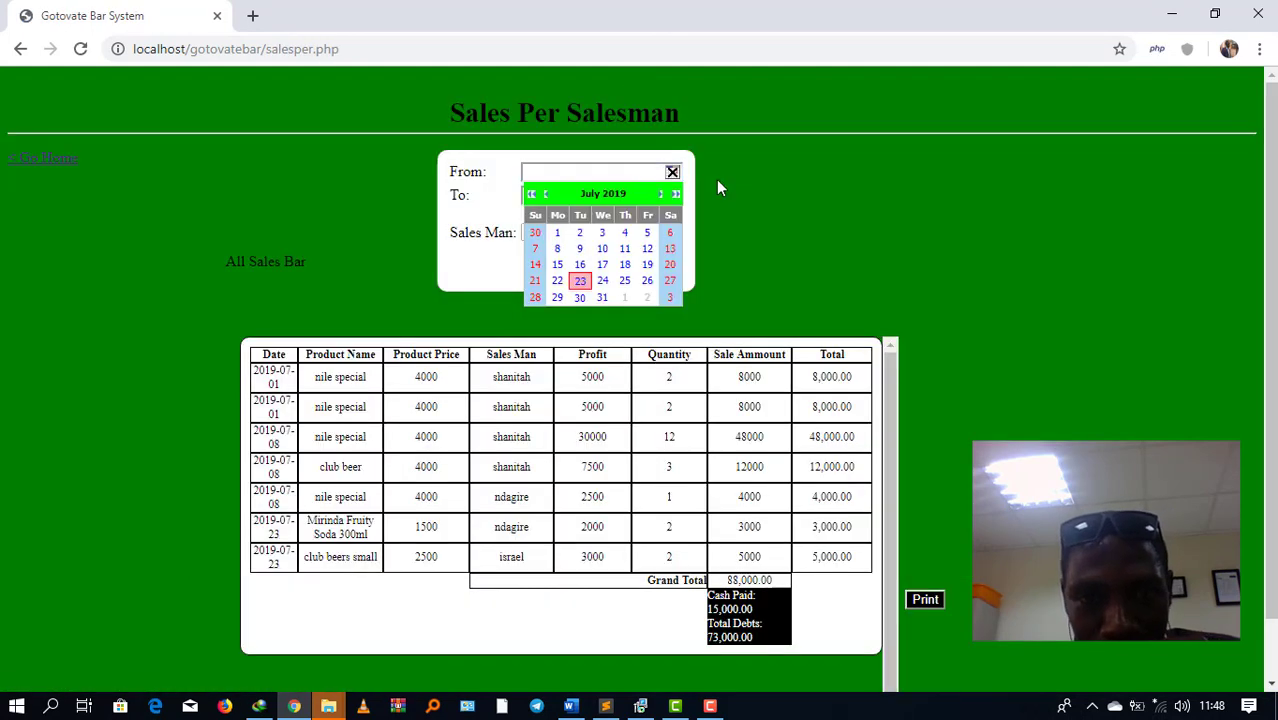
{"action": "left_click", "coordinate": [531, 193]}
{"action": "left_click", "coordinate": [531, 193]}
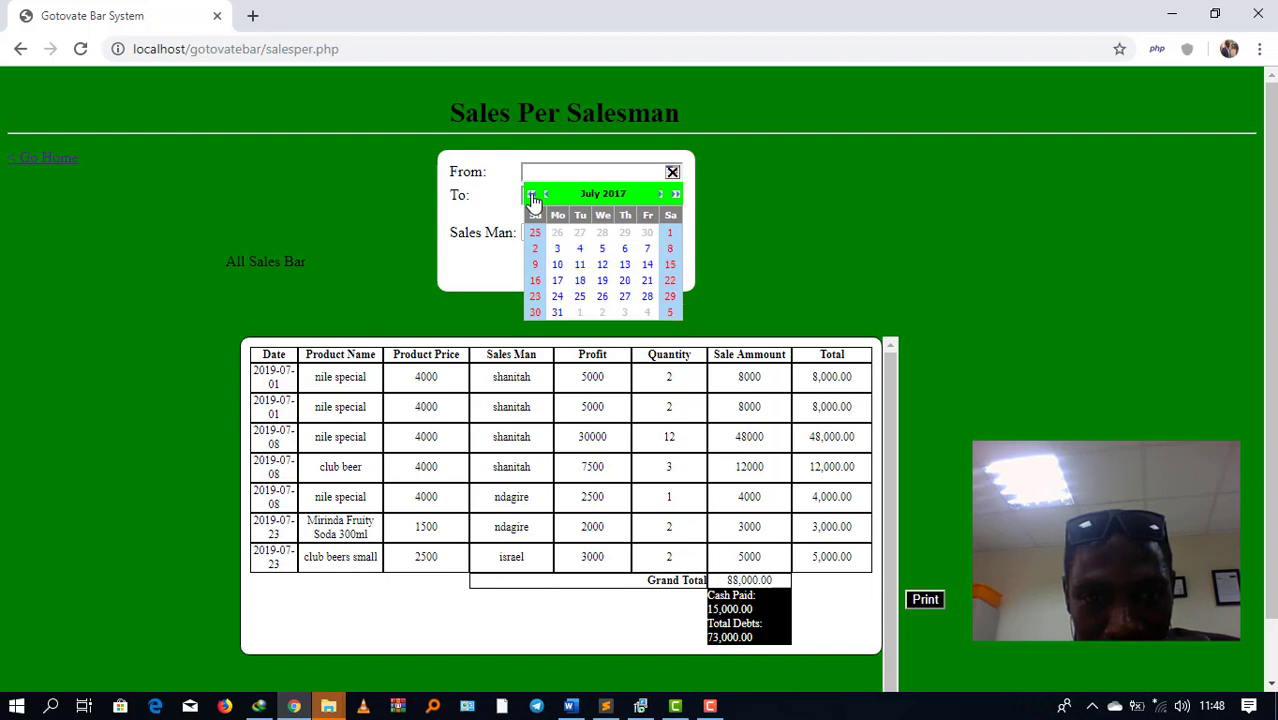
{"action": "left_click", "coordinate": [534, 264]}
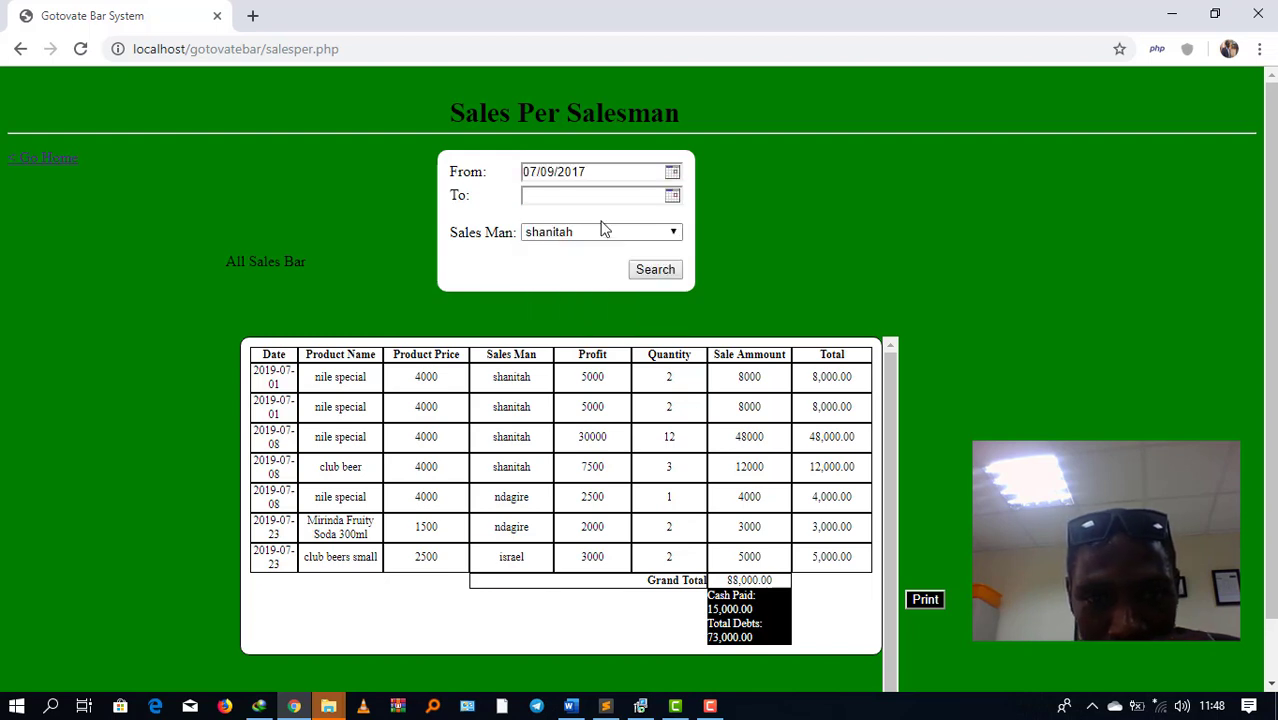
{"action": "left_click", "coordinate": [670, 197]}
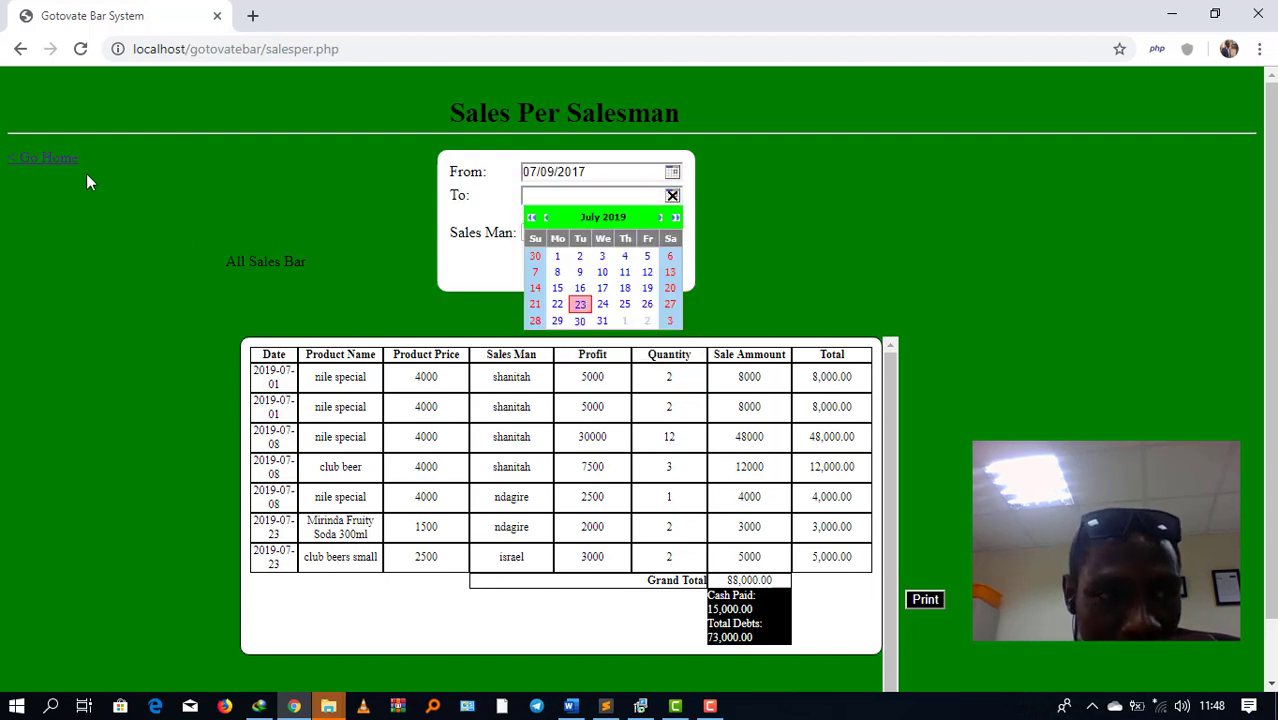
{"action": "left_click", "coordinate": [63, 163]}
{"action": "mouse_move", "coordinate": [339, 150]}
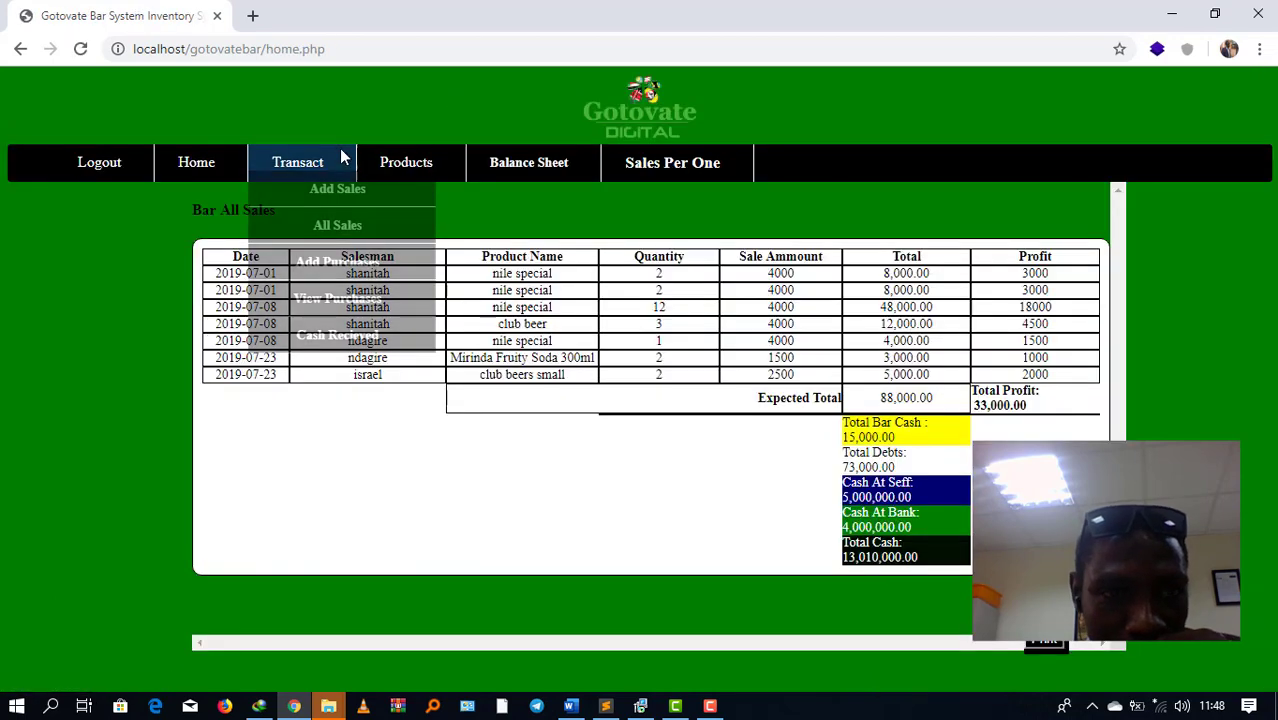
Step: Search All Sales for dates from 21 July to 23 July 2019
{"action": "left_click", "coordinate": [320, 228]}
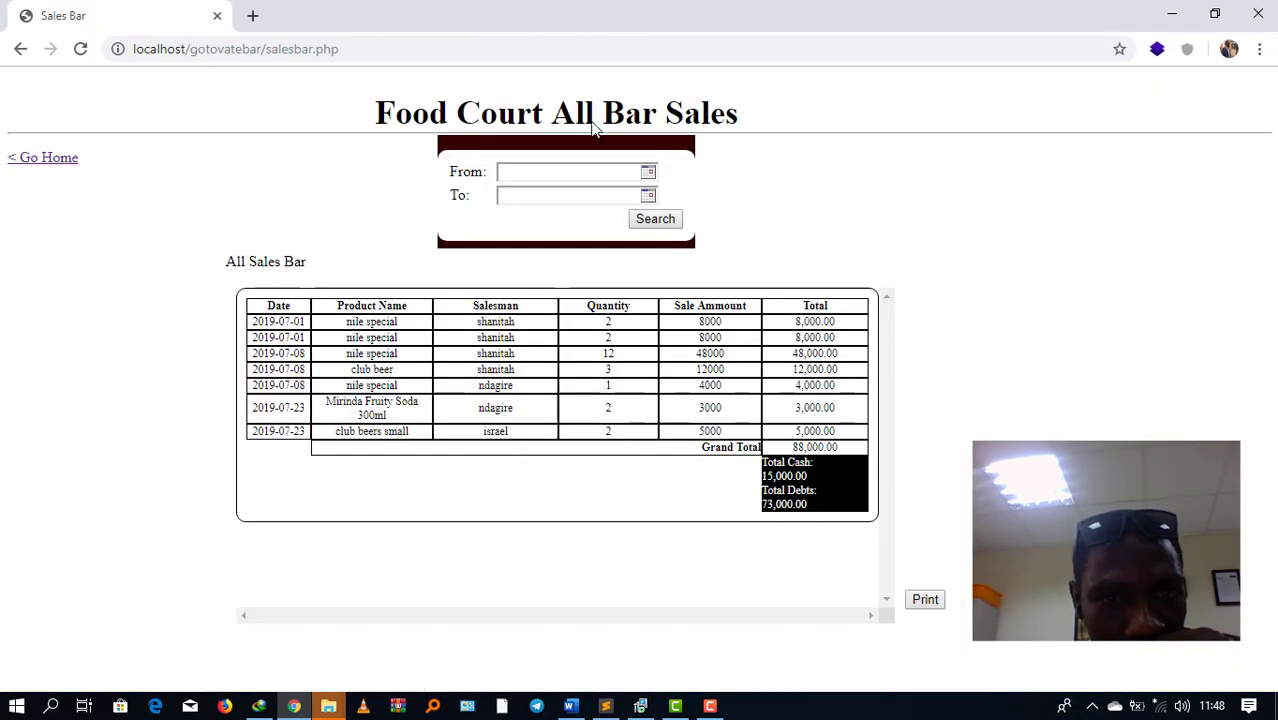
{"action": "left_click", "coordinate": [644, 171]}
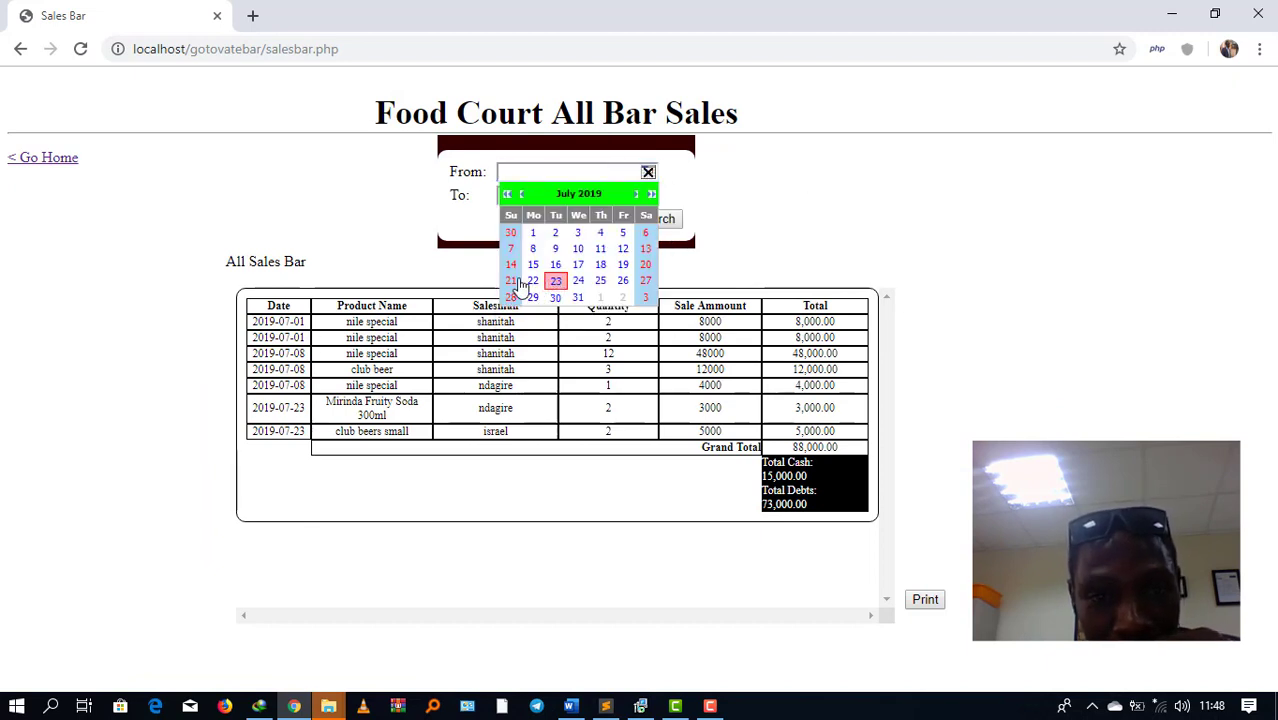
{"action": "left_click", "coordinate": [511, 280]}
{"action": "left_click", "coordinate": [624, 197]}
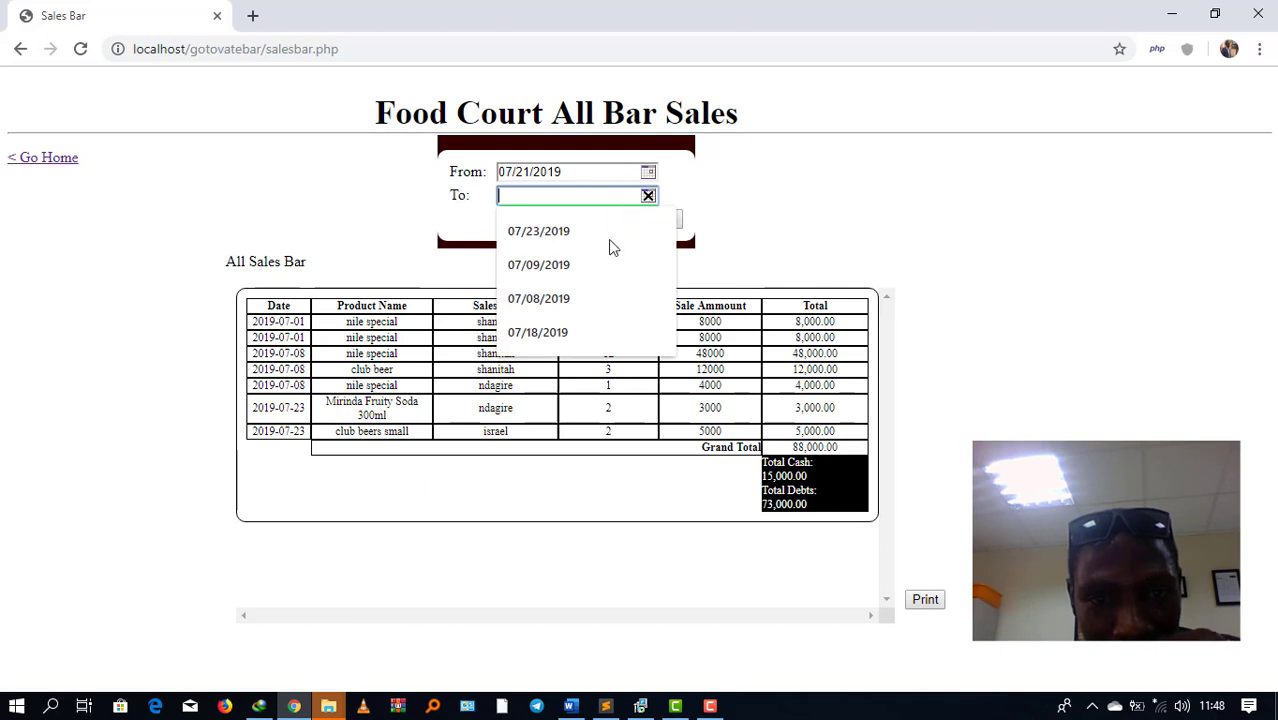
{"action": "left_click", "coordinate": [557, 305]}
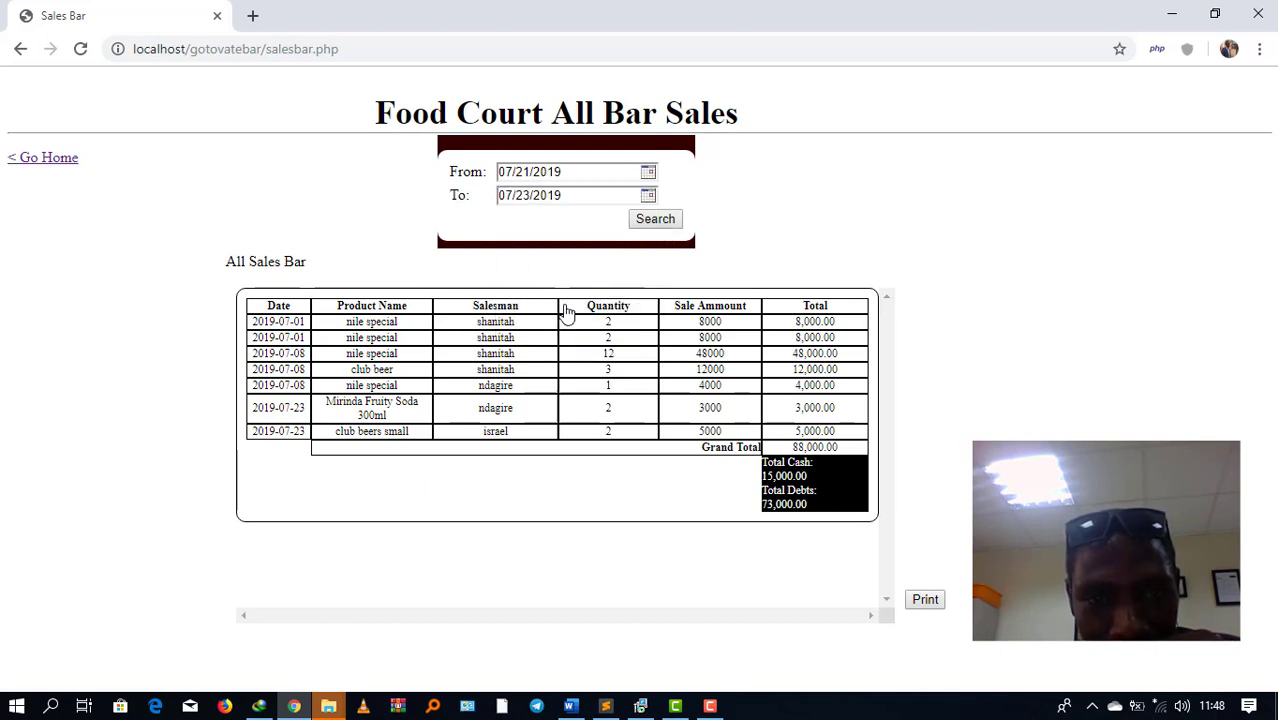
{"action": "left_click", "coordinate": [657, 221]}
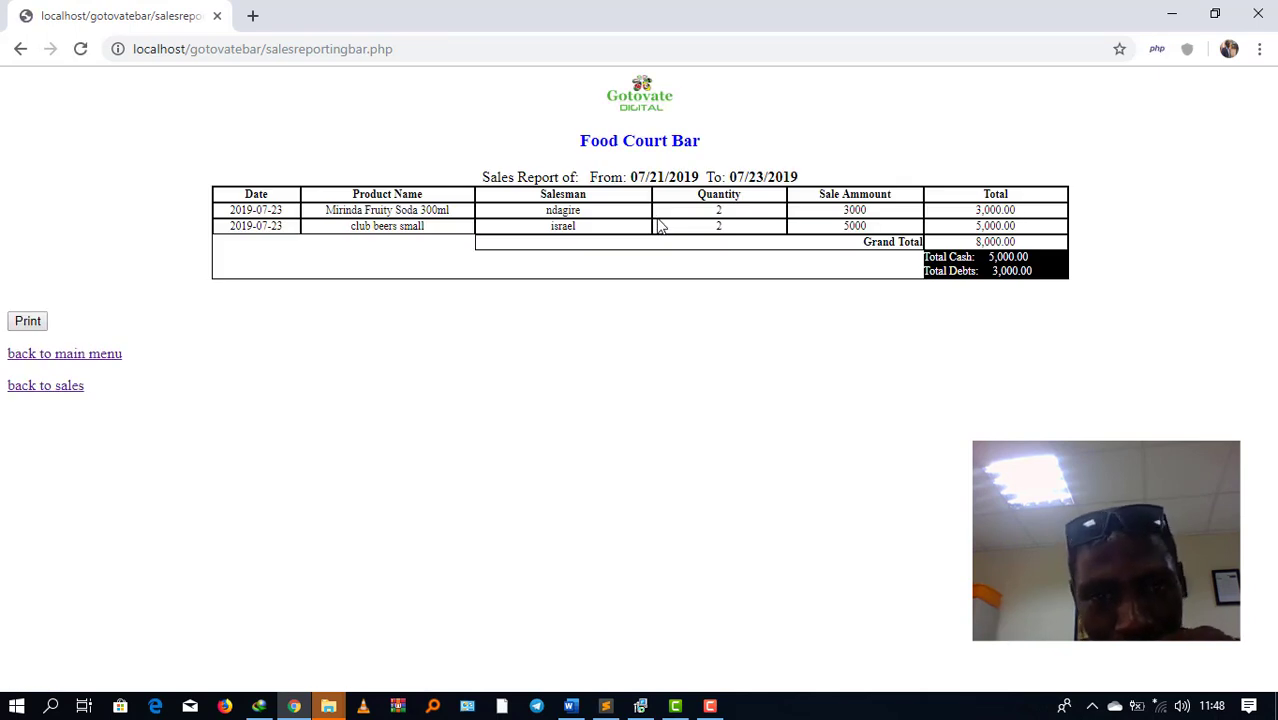
Step: Inspect the report's sales table and cash and debt totals, then return to the main dashboard
{"action": "left_click_drag", "start_coordinate": [715, 335], "coordinate": [222, 197]}
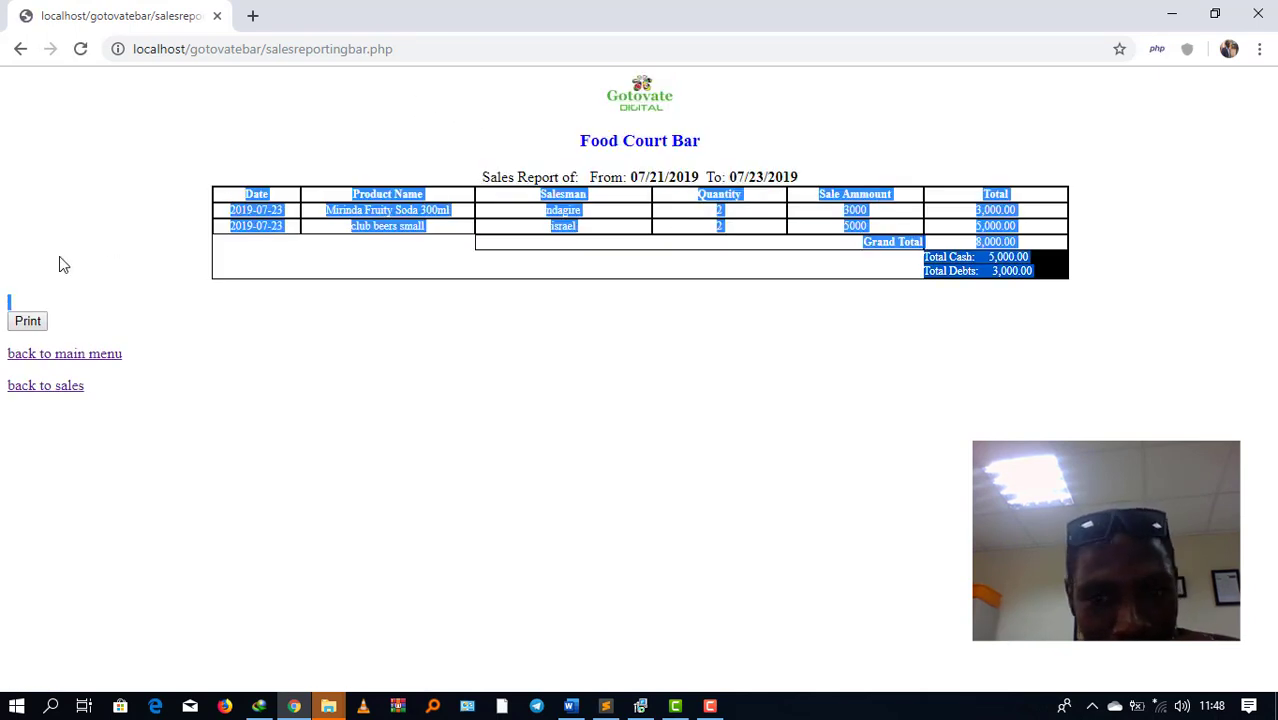
{"action": "left_click", "coordinate": [512, 340]}
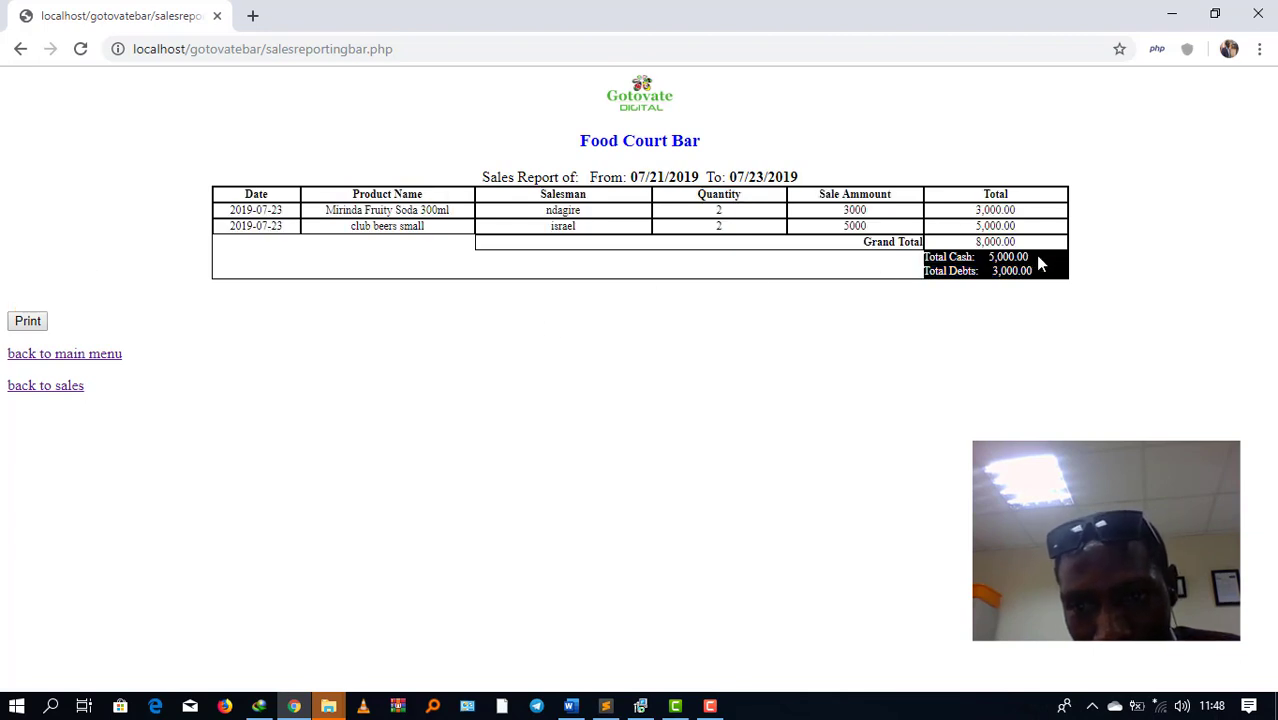
{"action": "mouse_move", "coordinate": [1037, 262]}
{"action": "left_mouse_down"}
{"action": "mouse_move", "coordinate": [966, 258]}
{"action": "mouse_move", "coordinate": [993, 285]}
{"action": "mouse_move", "coordinate": [1033, 272]}
{"action": "left_mouse_up"}
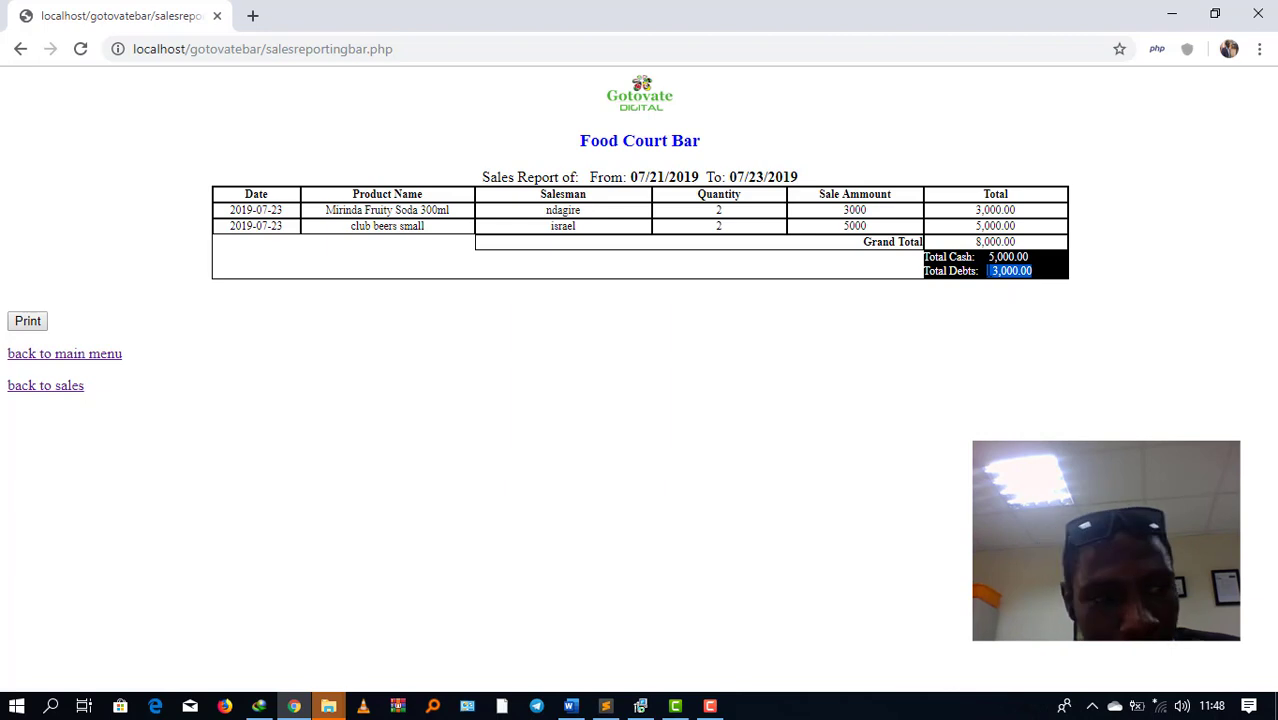
{"action": "left_click", "coordinate": [74, 354]}
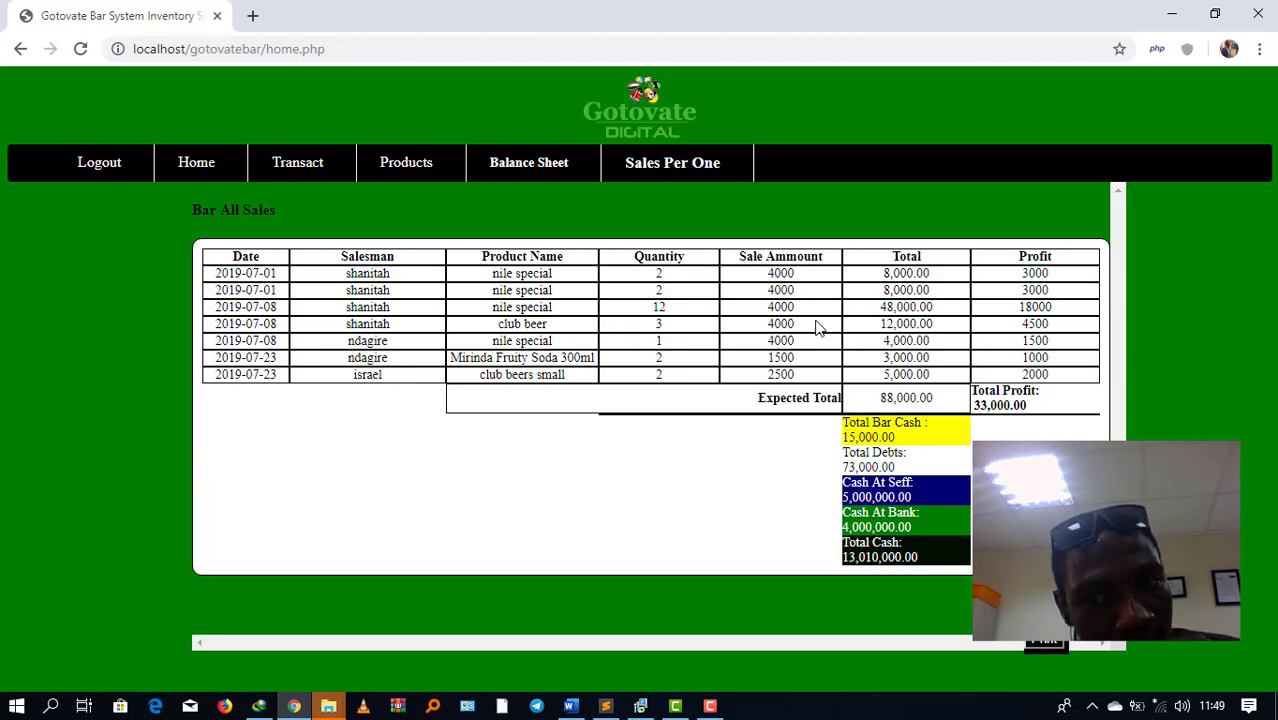
Step: Log out, sign back in as administrator, and view the Bar Products list
{"action": "left_click", "coordinate": [122, 169]}
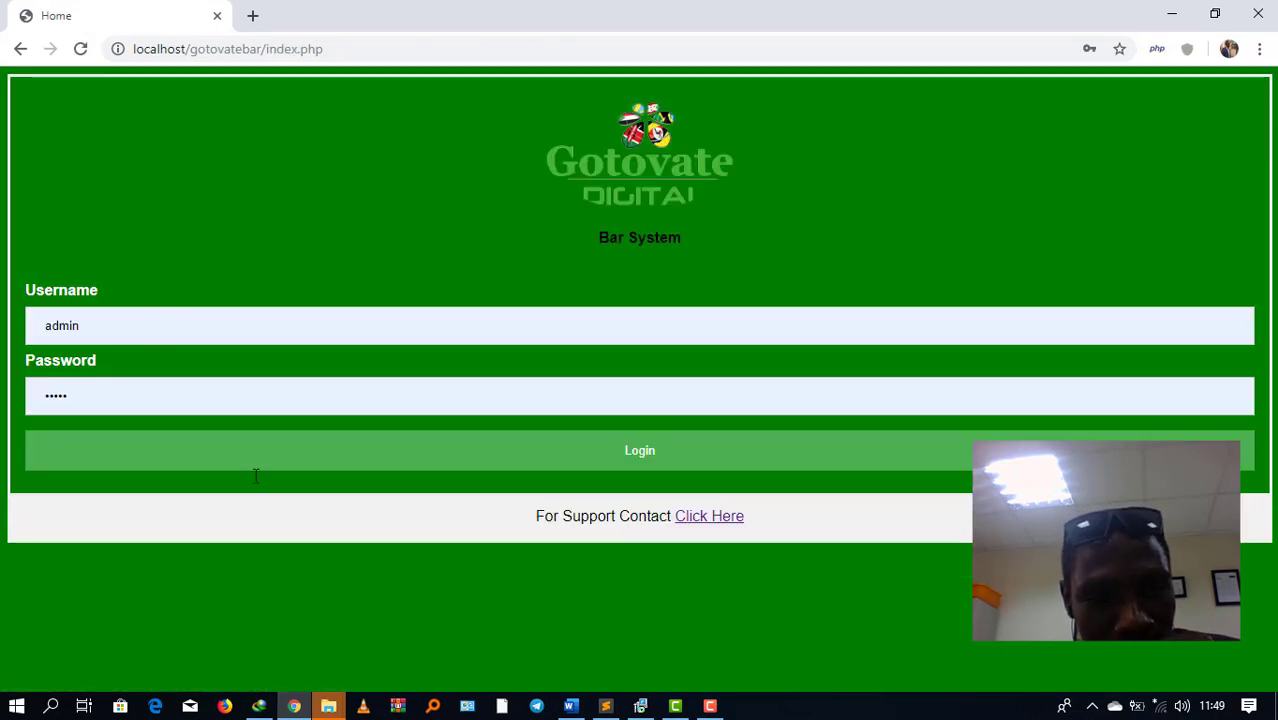
{"action": "left_click", "coordinate": [340, 457]}
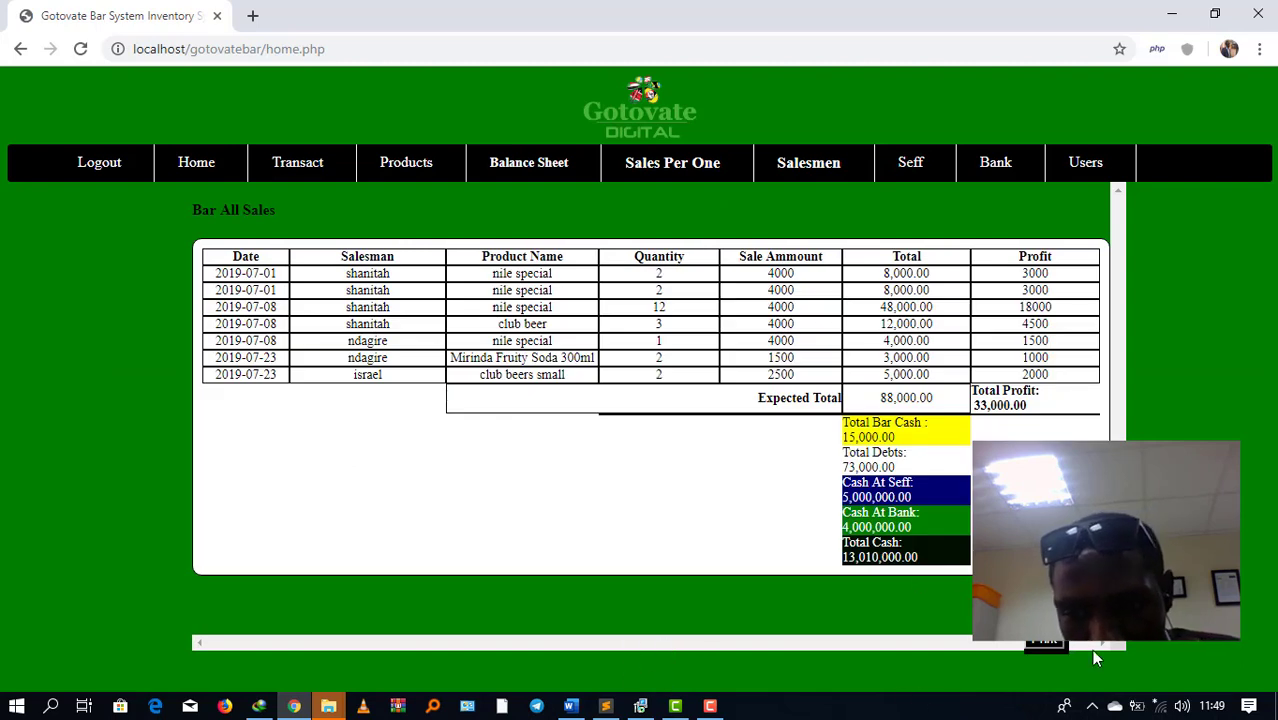
{"action": "left_click", "coordinate": [392, 176]}
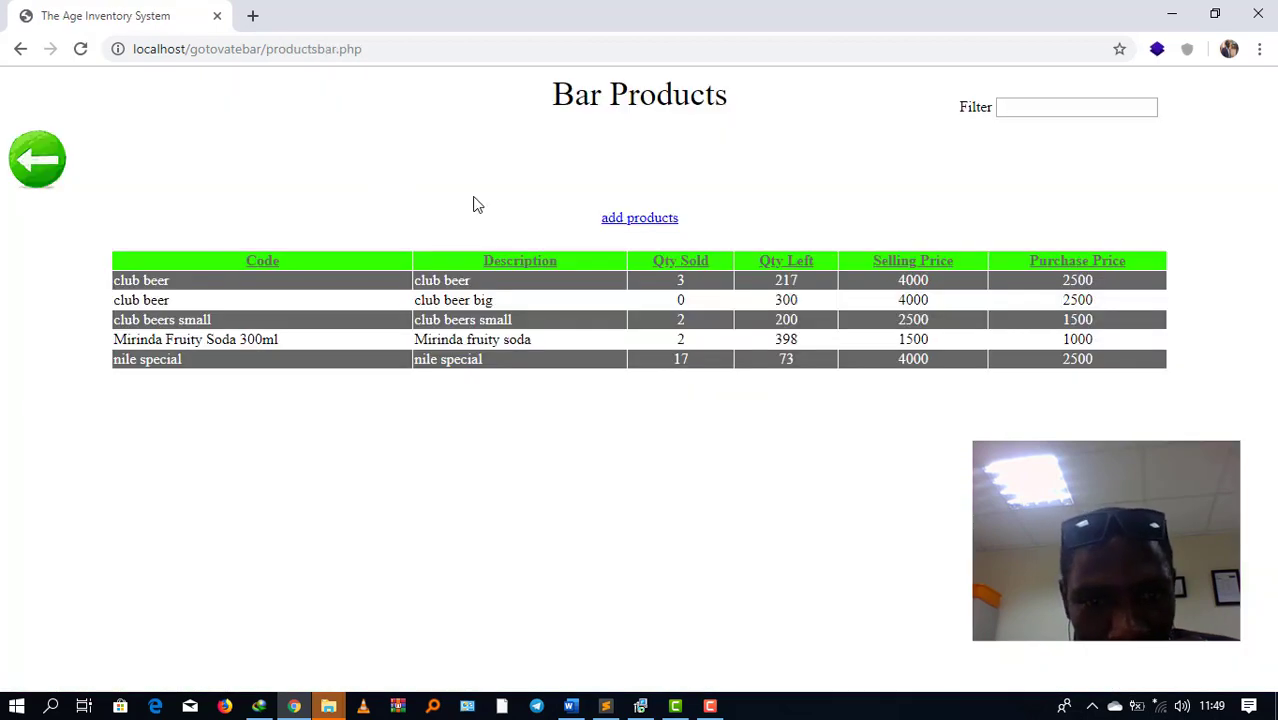
Step: Preview the add-product form without saving, then browse the Sales Men list and return home
{"action": "left_click", "coordinate": [639, 218]}
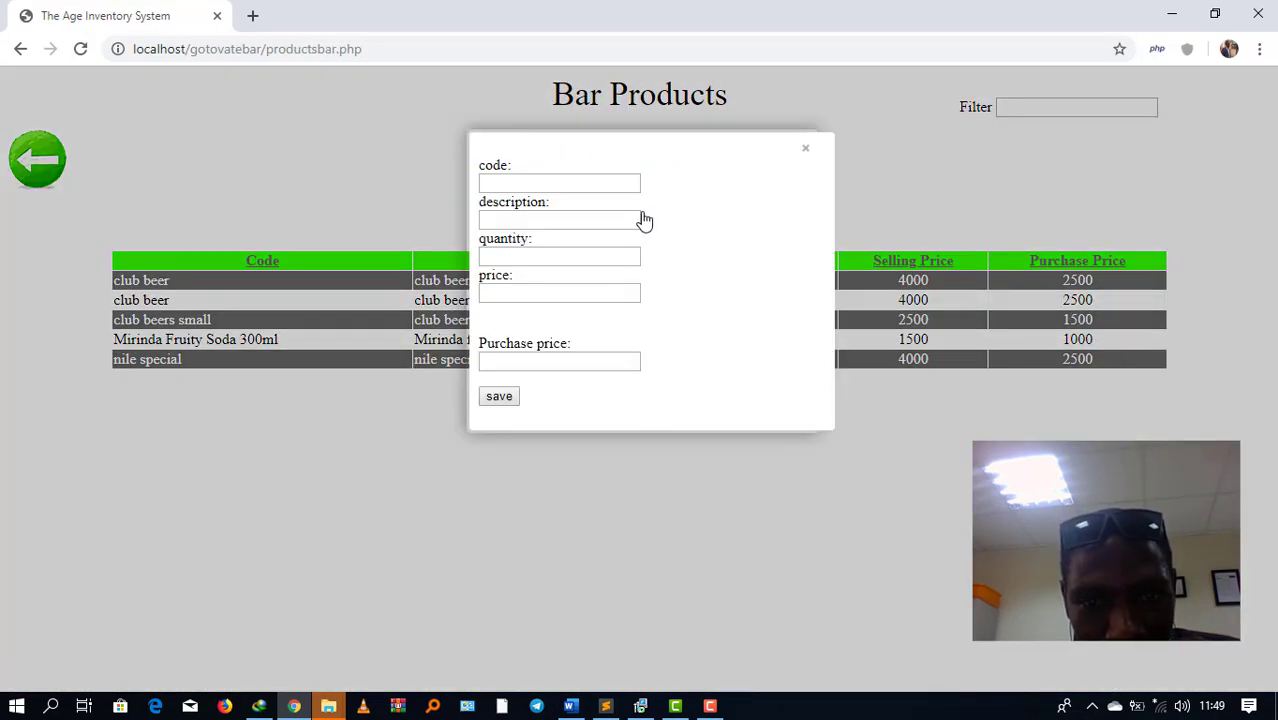
{"action": "left_click", "coordinate": [808, 146]}
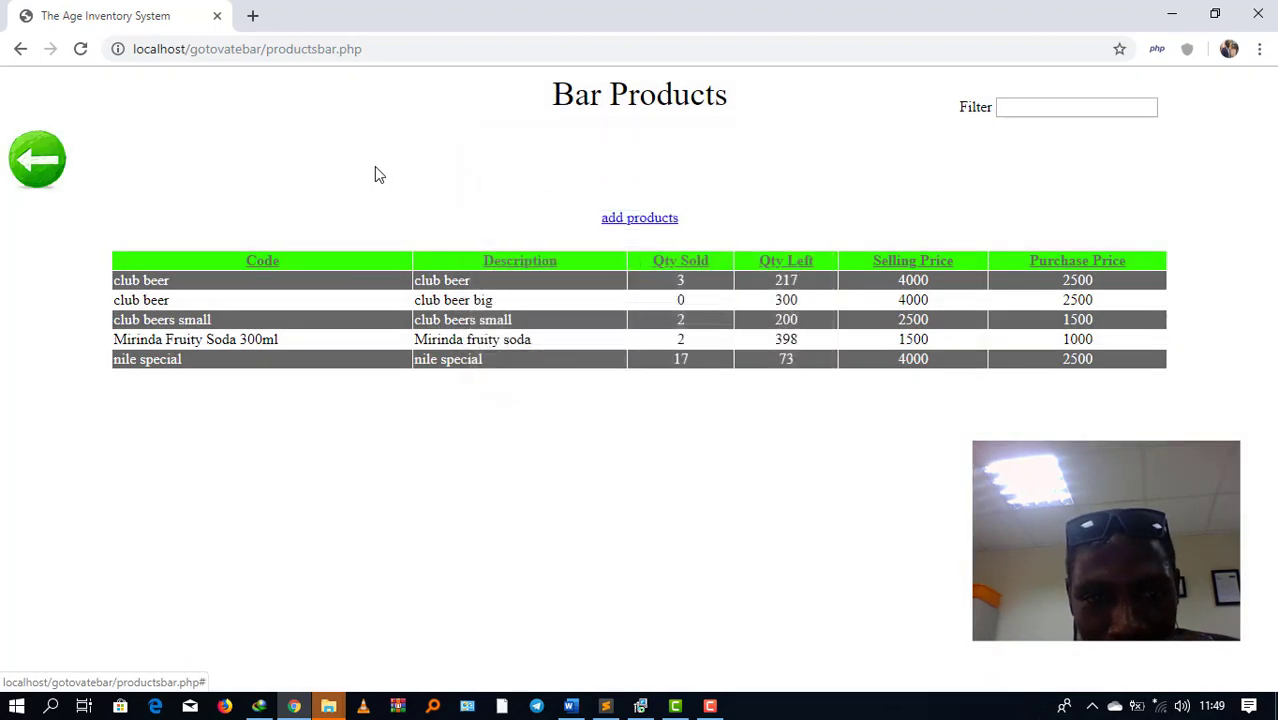
{"action": "left_click", "coordinate": [38, 162]}
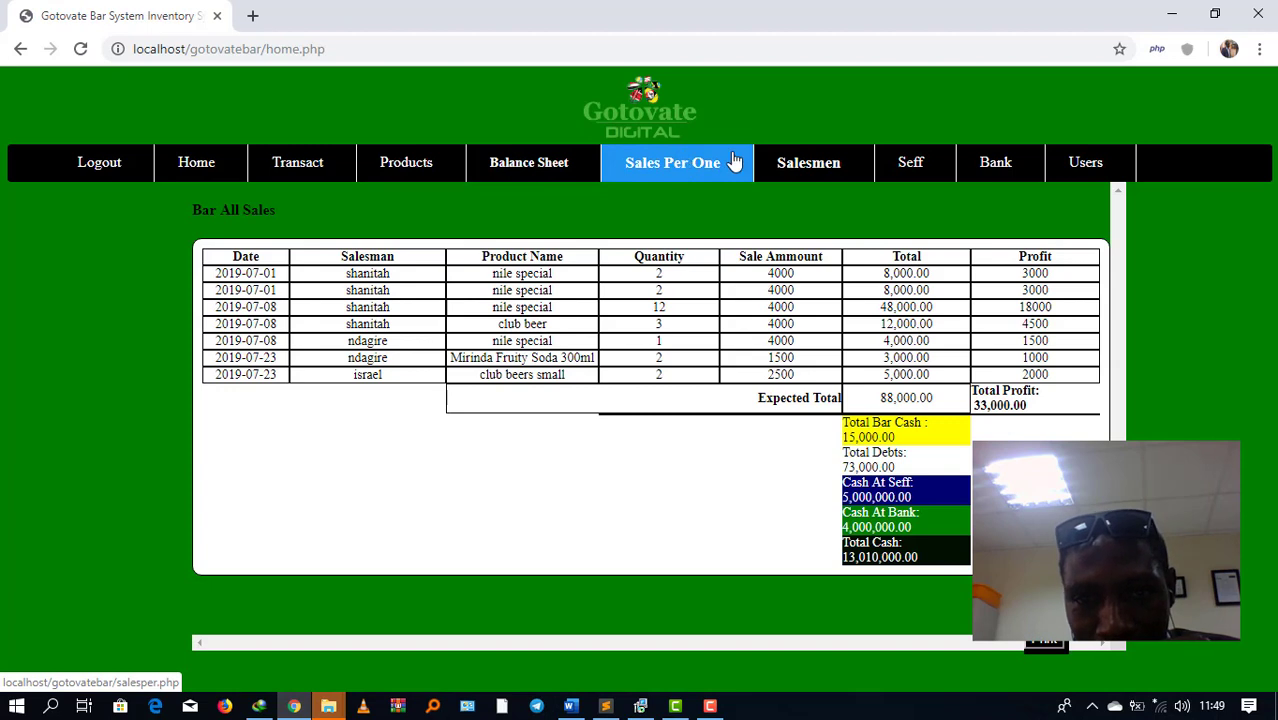
{"action": "left_click", "coordinate": [830, 163]}
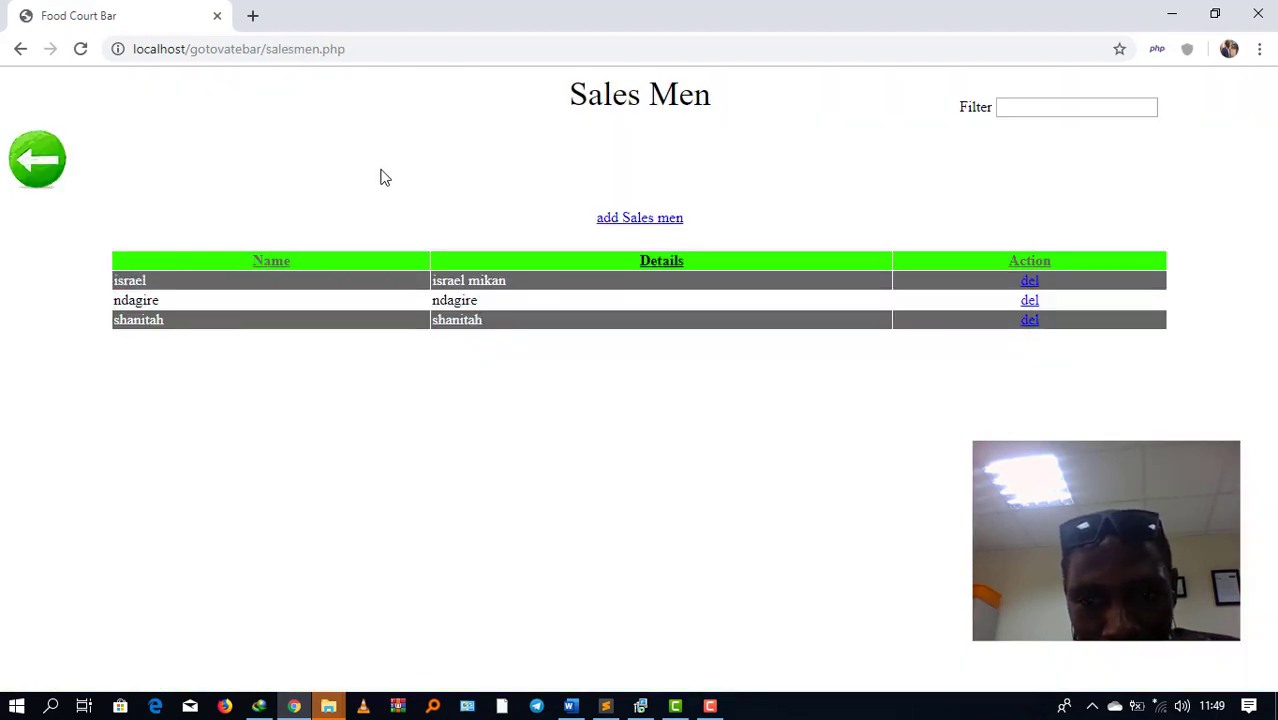
{"action": "left_click", "coordinate": [37, 160]}
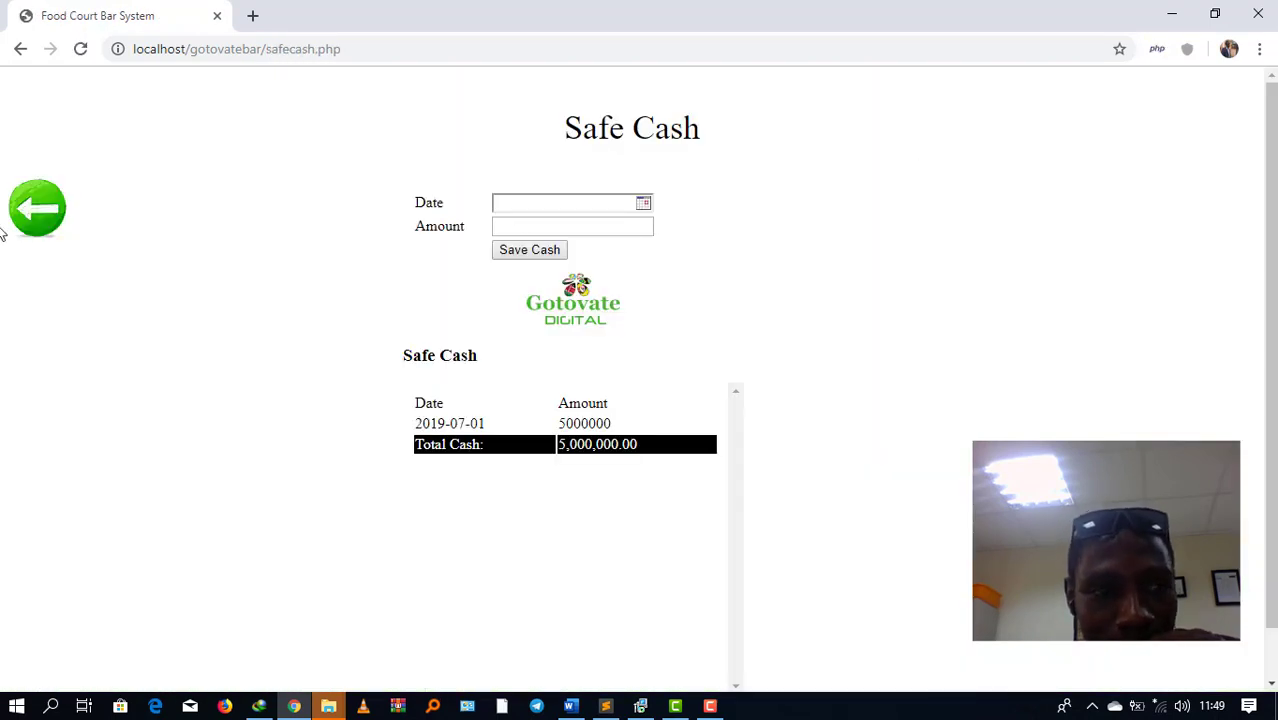
Step: Check the Bank Cash records (4,000,000.00 total) and the three system users, then return home
{"action": "left_click", "coordinate": [40, 212]}
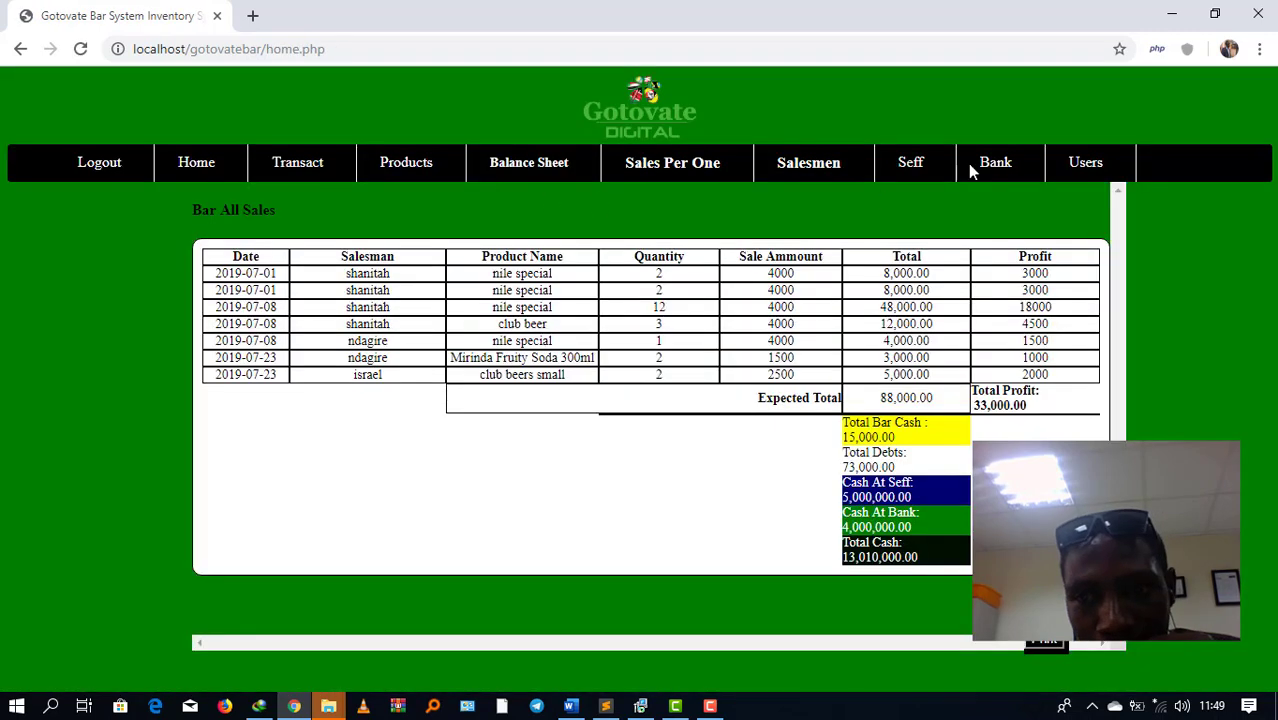
{"action": "left_click", "coordinate": [995, 162]}
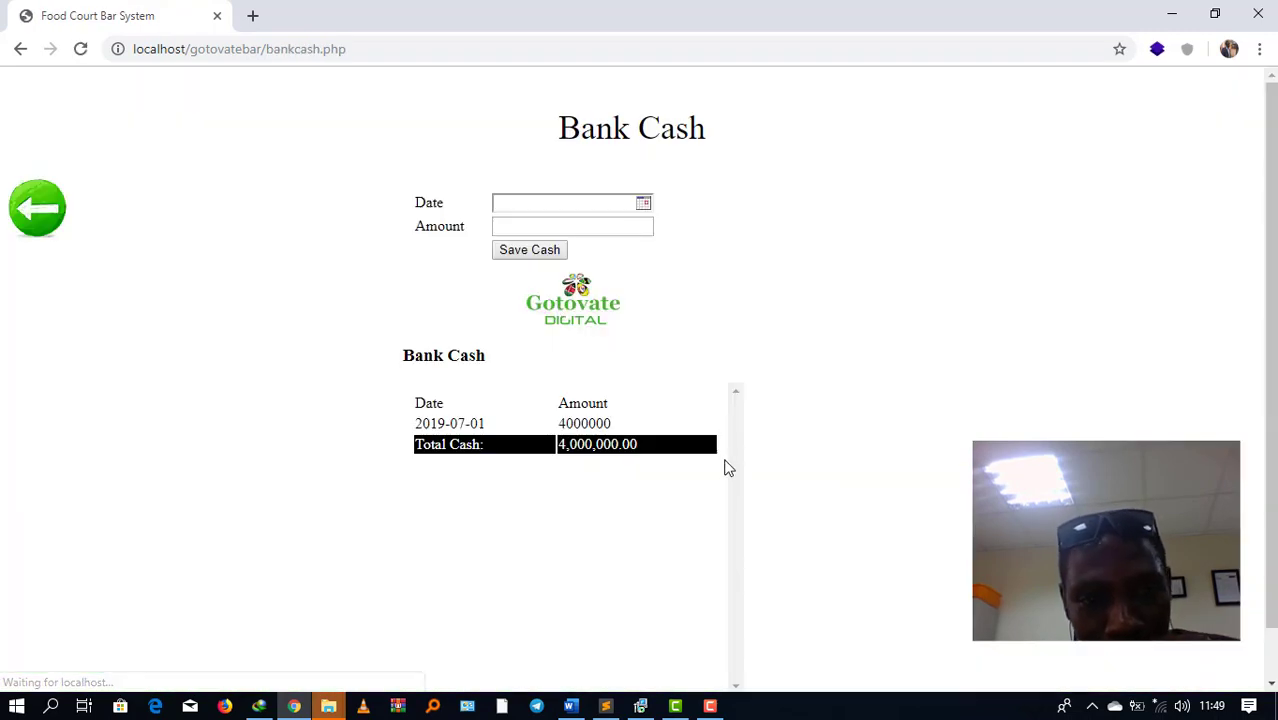
{"action": "left_click", "coordinate": [52, 217]}
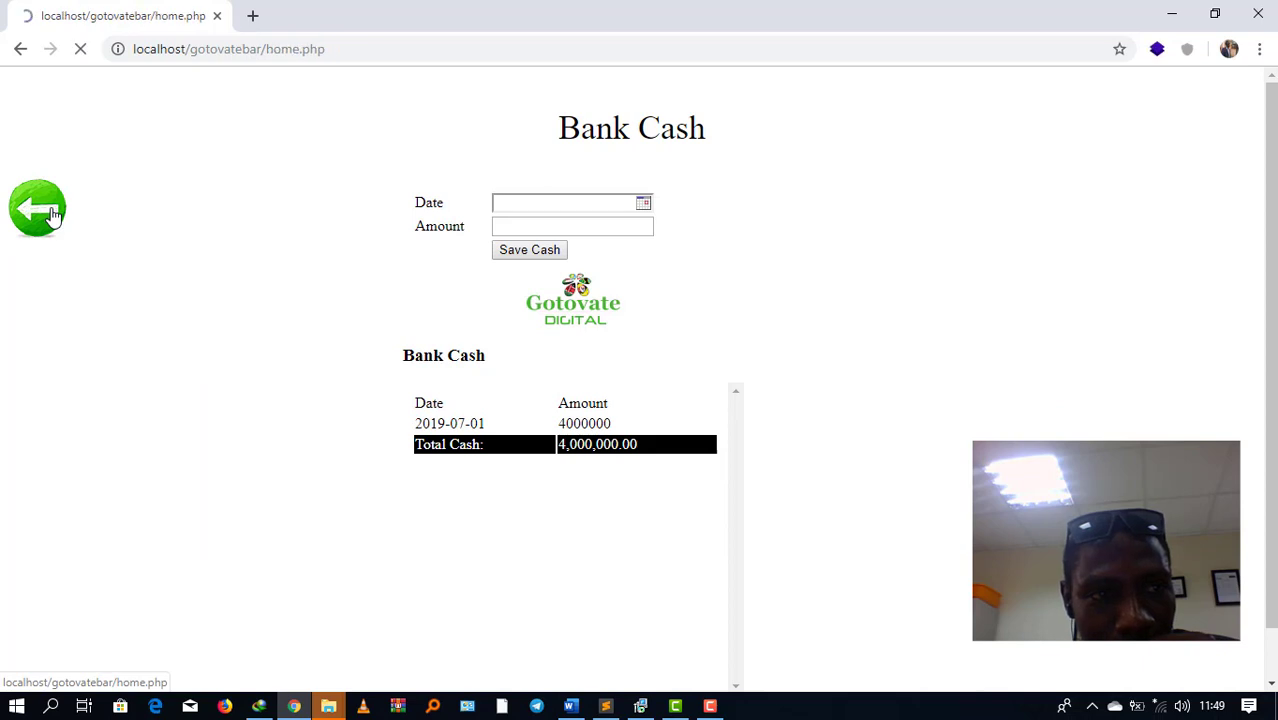
{"action": "left_click", "coordinate": [1072, 164]}
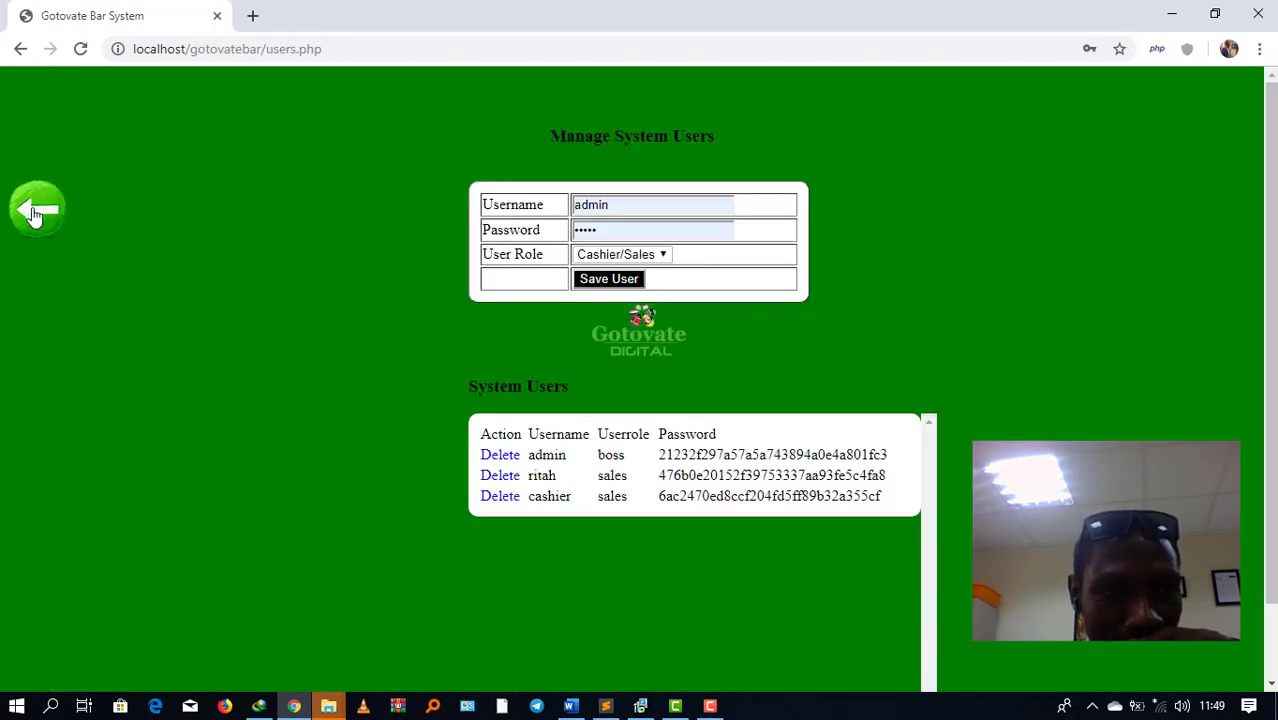
{"action": "left_click", "coordinate": [37, 209]}
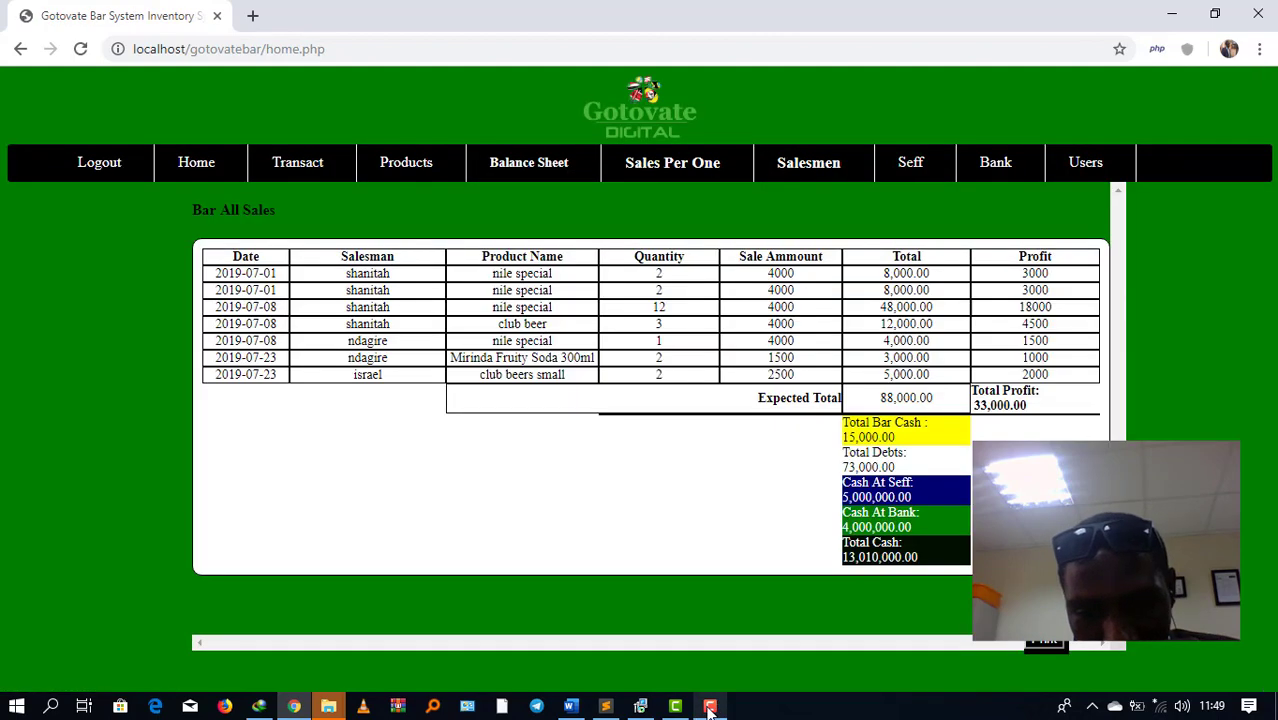